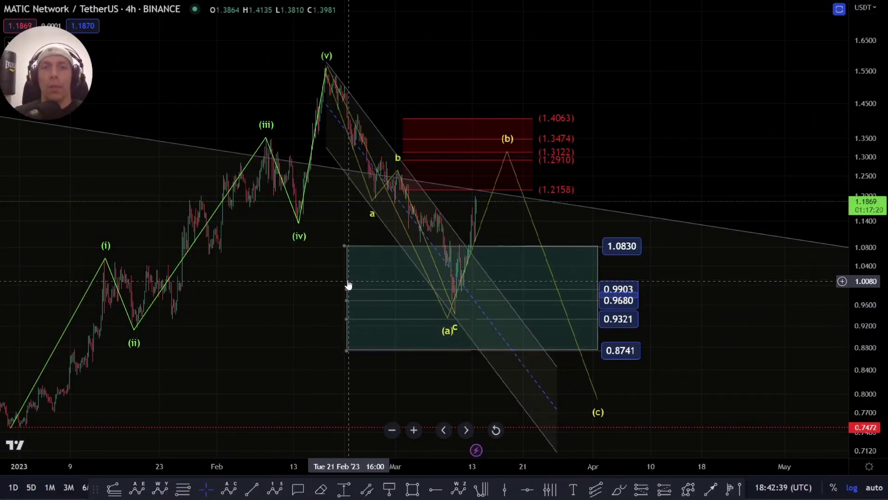
# Pan and rescale the chart so the wave count and correction are framed.
pyautogui.moveTo(334, 285); pyautogui.dragTo(301, 284)
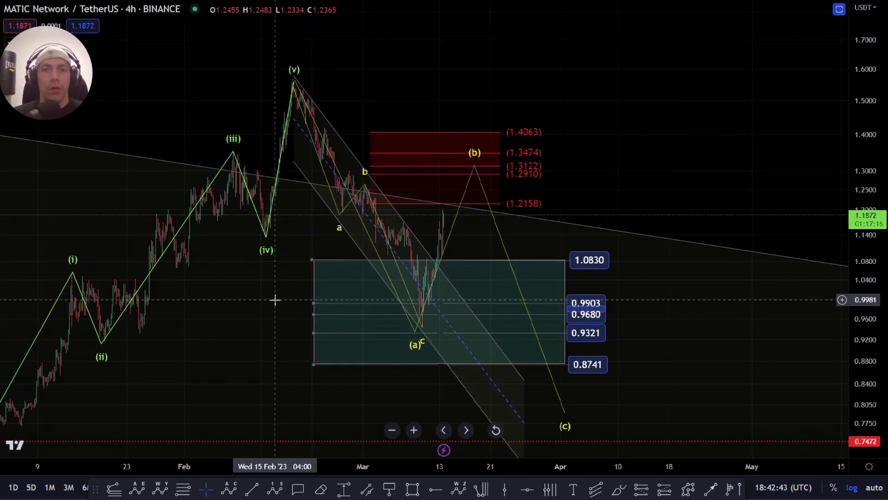
pyautogui.click(359, 316)
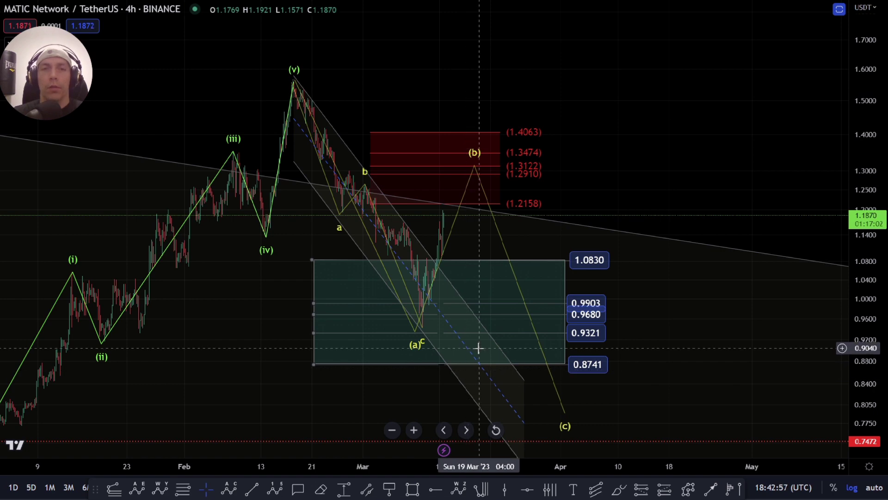
pyautogui.moveTo(276, 315); pyautogui.dragTo(301, 280)
pyautogui.scroll(3, 265, 298)
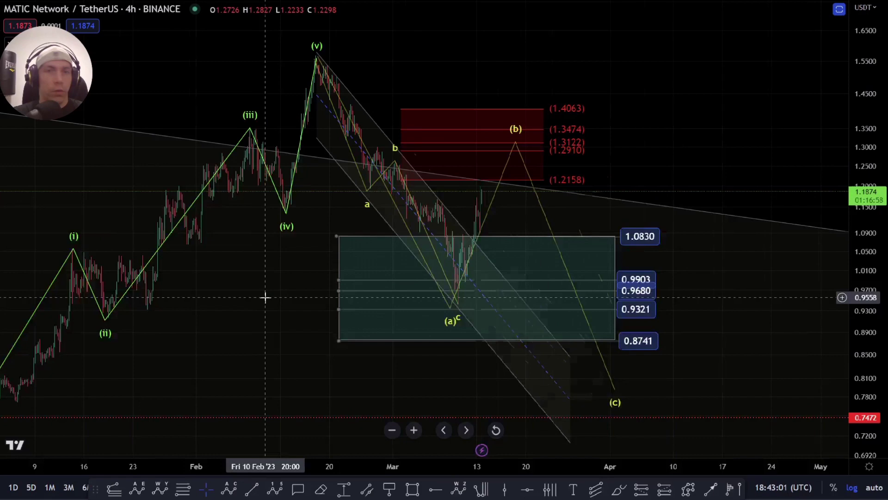
pyautogui.scroll(3, 286, 294)
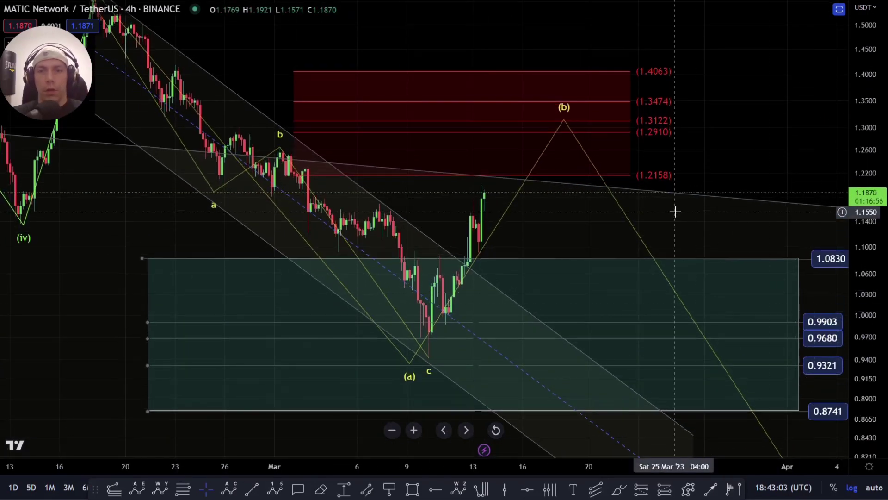
pyautogui.moveTo(673, 208); pyautogui.dragTo(576, 208)
pyautogui.moveTo(865, 217); pyautogui.dragTo(865, 267)
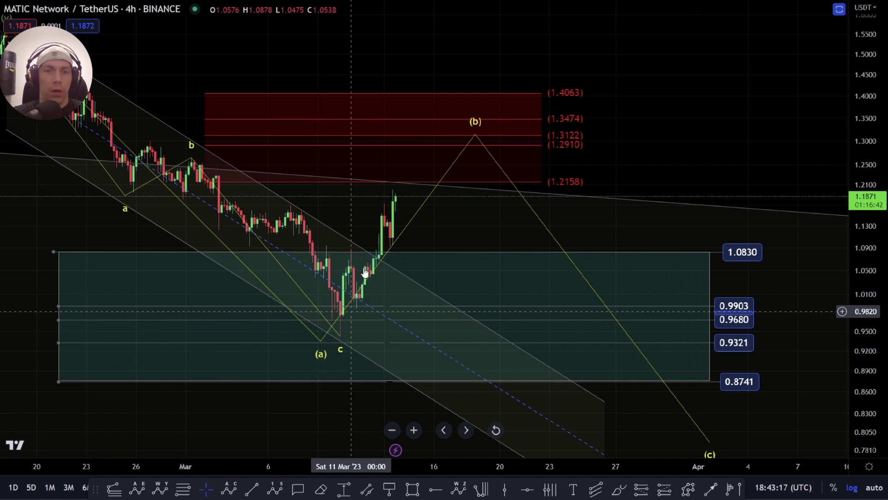
pyautogui.scroll(-2, 454, 280)
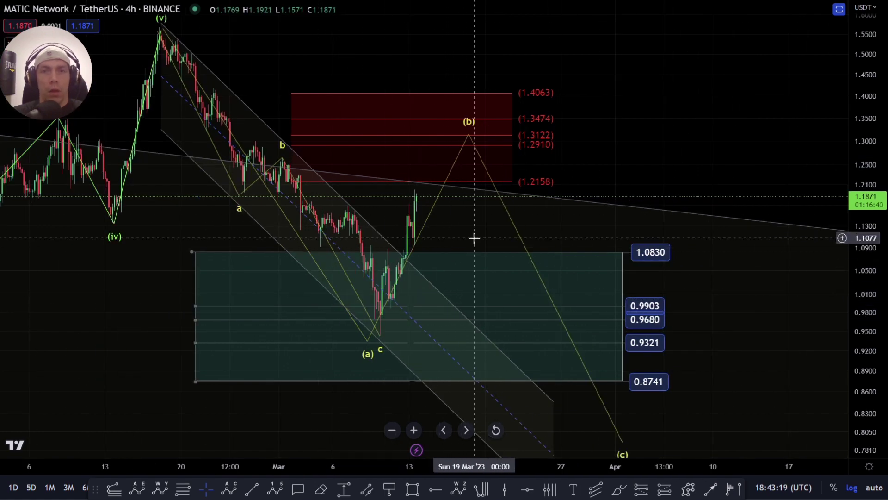
pyautogui.moveTo(474, 238); pyautogui.dragTo(454, 254)
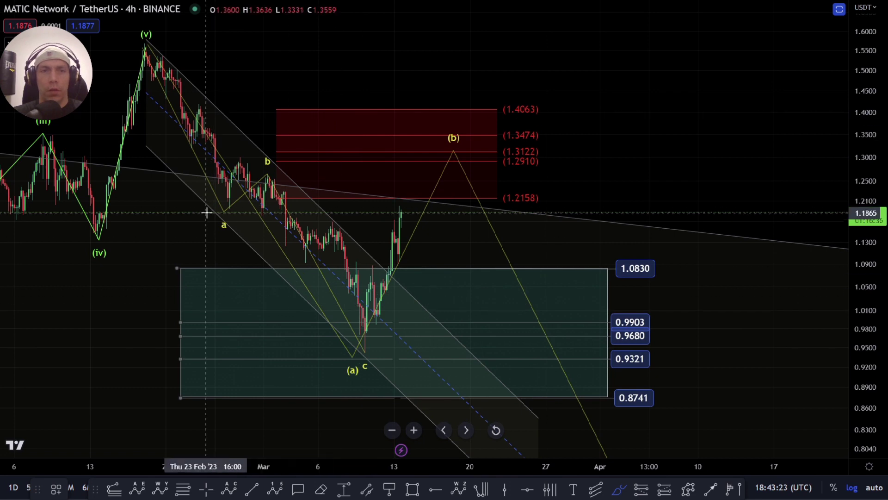
# Sketch two freehand paths down from the (v) peak and delete each.
pyautogui.moveTo(153, 47)
pyautogui.mouseDown()
pyautogui.moveTo(195, 177)
pyautogui.moveTo(217, 205)
pyautogui.moveTo(292, 185)
pyautogui.moveTo(371, 363)
pyautogui.mouseUp()
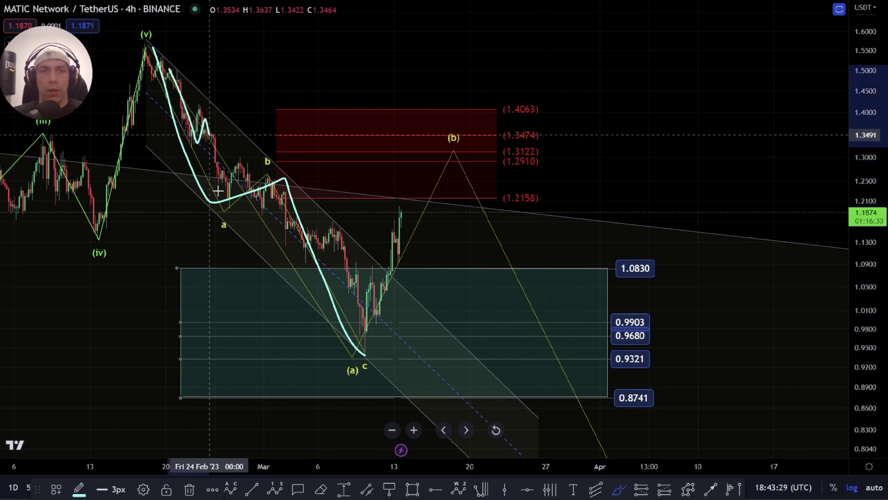
pyautogui.moveTo(217, 190)
pyautogui.mouseDown()
pyautogui.moveTo(225, 213)
pyautogui.moveTo(271, 165)
pyautogui.moveTo(340, 213)
pyautogui.moveTo(380, 364)
pyautogui.mouseUp()
pyautogui.press('Delete')
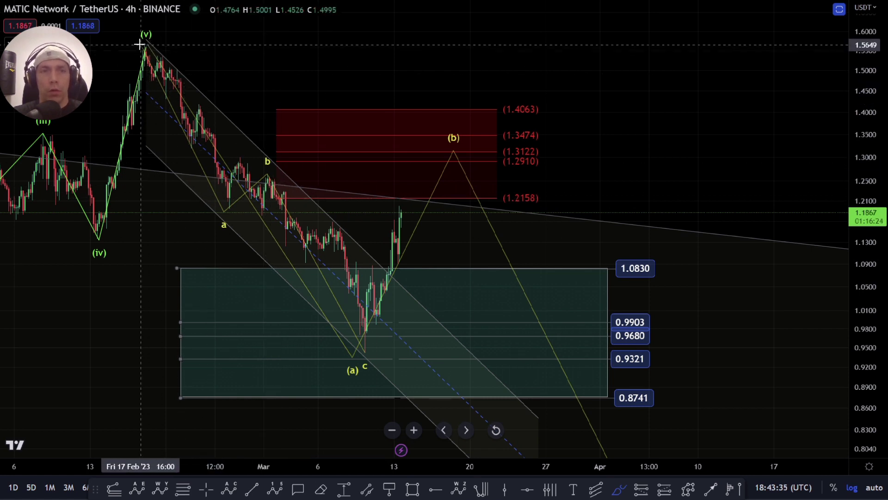
pyautogui.moveTo(145, 49); pyautogui.dragTo(161, 105)
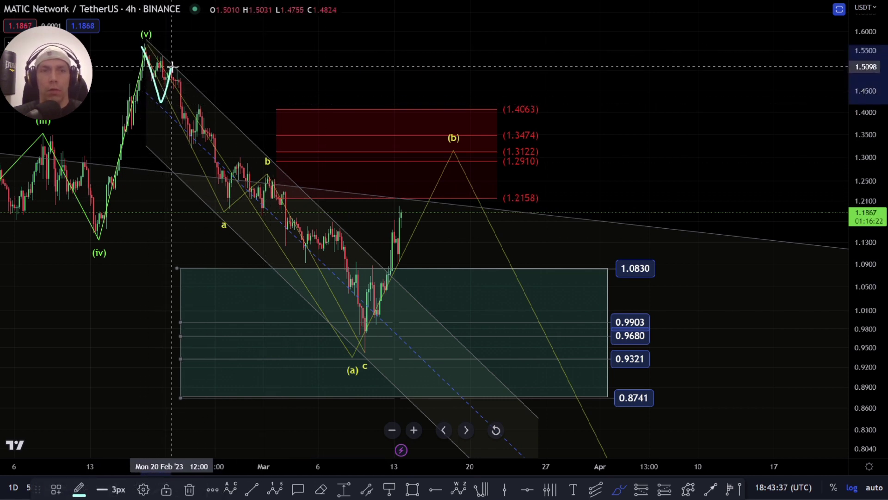
pyautogui.moveTo(172, 66)
pyautogui.mouseDown()
pyautogui.moveTo(192, 137)
pyautogui.moveTo(238, 204)
pyautogui.moveTo(279, 203)
pyautogui.moveTo(305, 268)
pyautogui.moveTo(373, 353)
pyautogui.mouseUp()
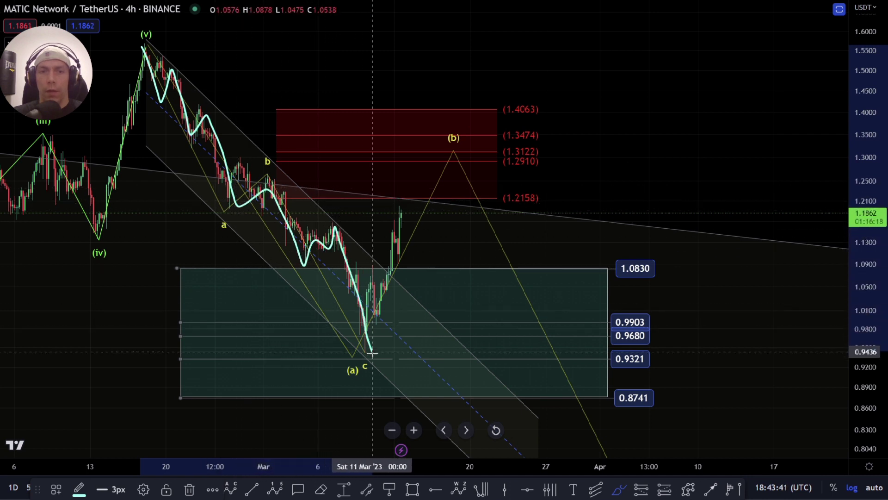
pyautogui.press('Delete')
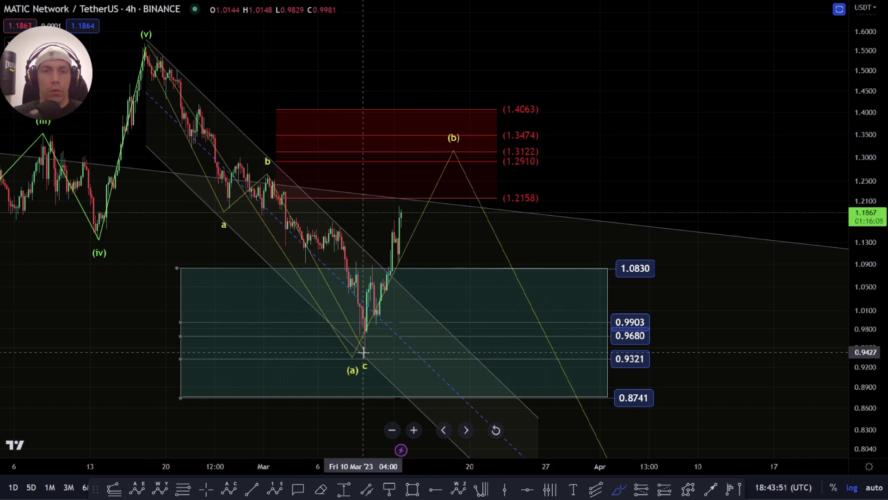
# Draw a trend-based Fib extension from the correction low with its third point near 1.2927.
pyautogui.moveTo(865, 192); pyautogui.dragTo(865, 264)
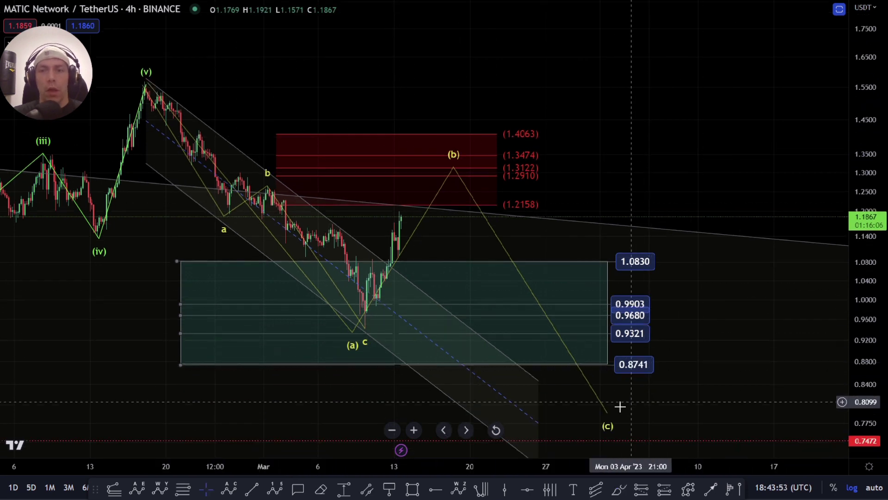
pyautogui.moveTo(714, 293); pyautogui.dragTo(664, 250)
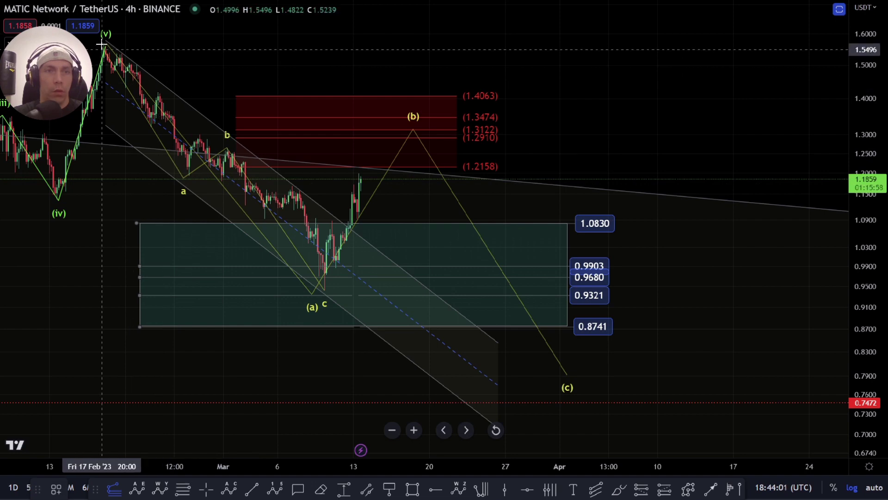
pyautogui.click(325, 290)
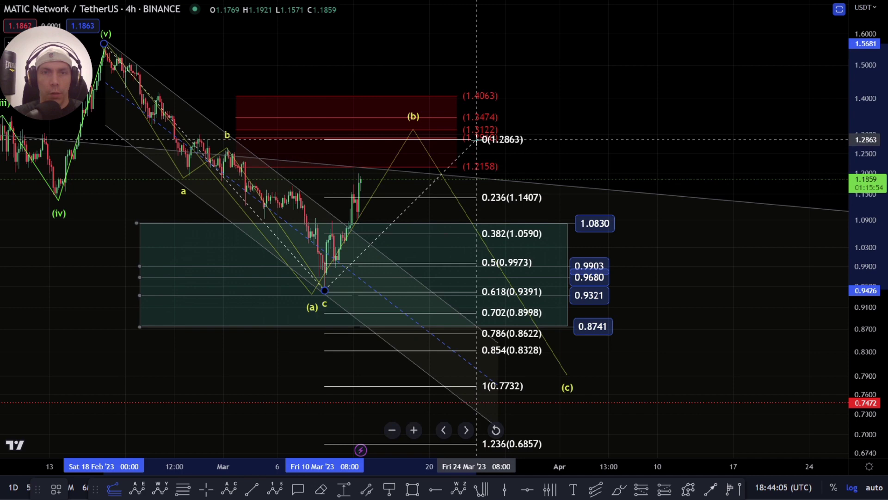
pyautogui.click(477, 137)
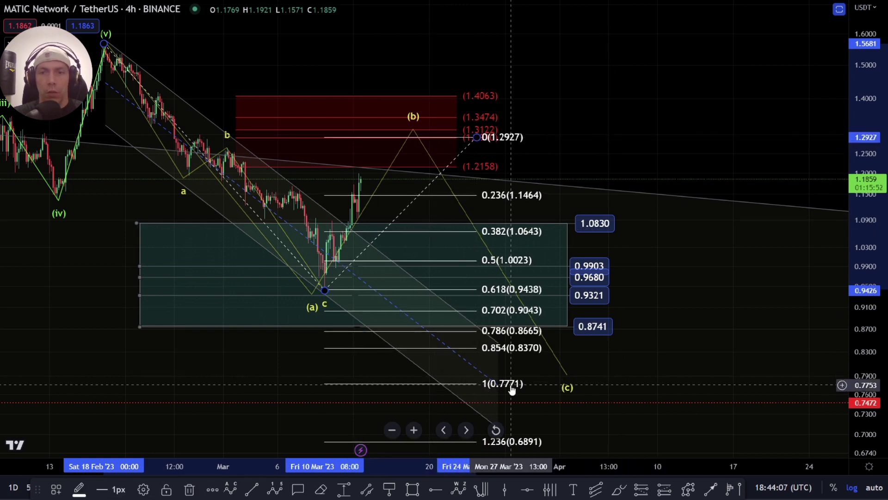
# Move the ABC pattern's (c) point down to the Fib 1 level at 0.7772.
pyautogui.moveTo(567, 376); pyautogui.dragTo(558, 384)
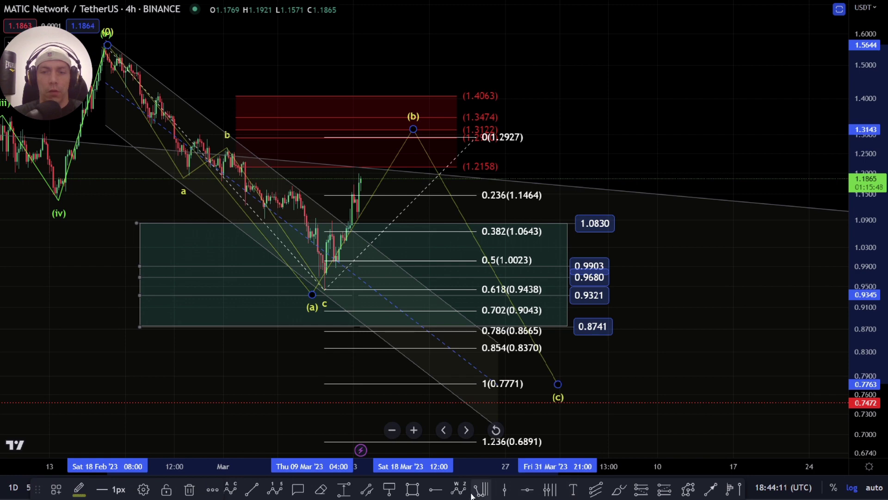
pyautogui.click(492, 436)
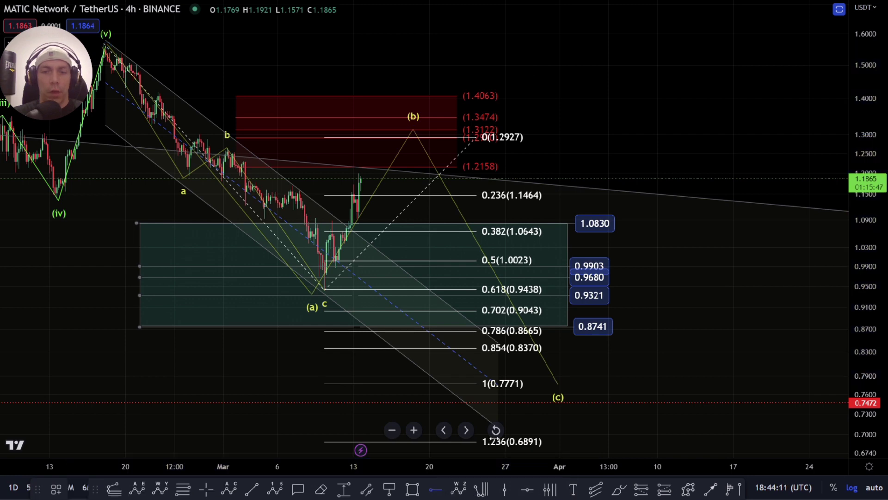
pyautogui.click(558, 384)
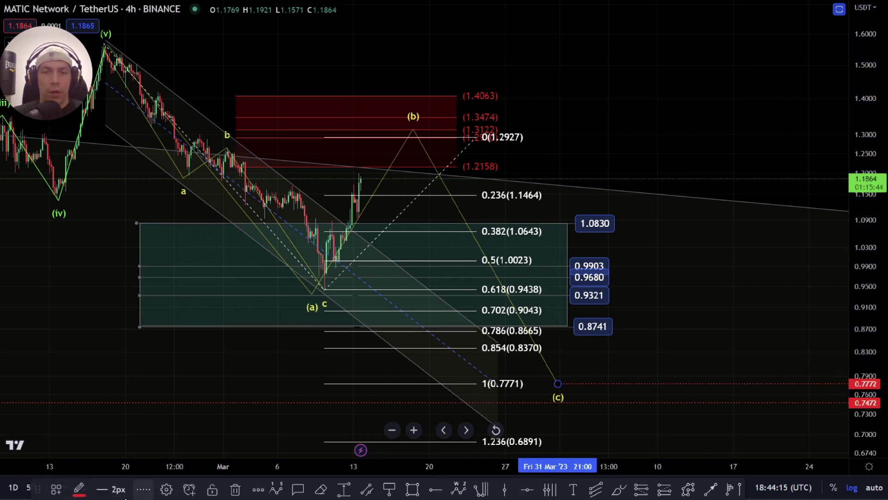
pyautogui.click(76, 493)
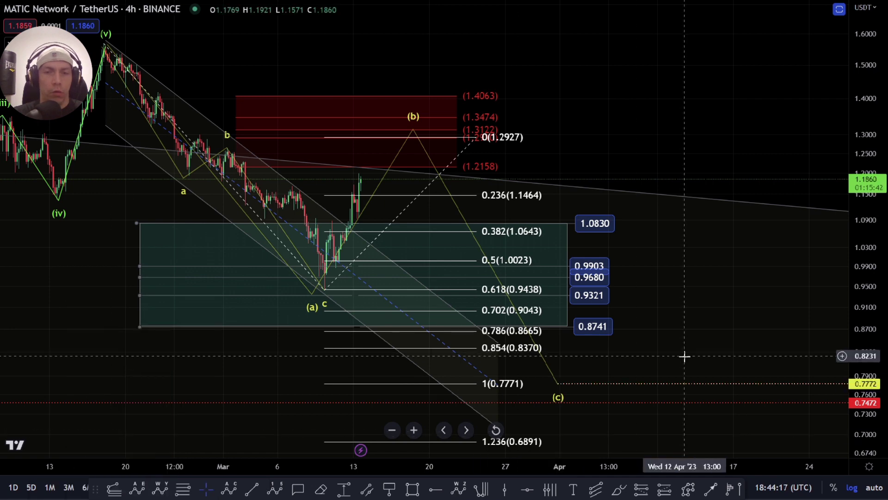
# Delete the Fibonacci extension and zoom the chart out.
pyautogui.click(504, 384)
pyautogui.press('Delete')
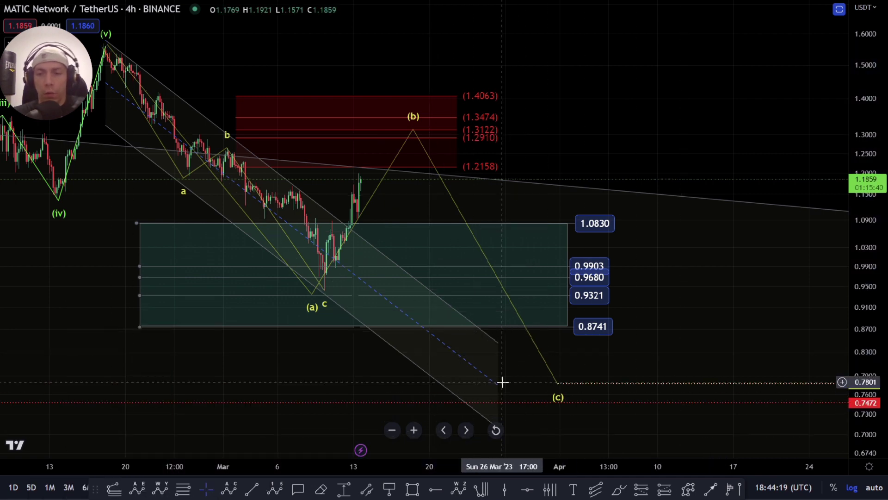
pyautogui.scroll(-3, 390, 373)
pyautogui.scroll(-3, 416, 371)
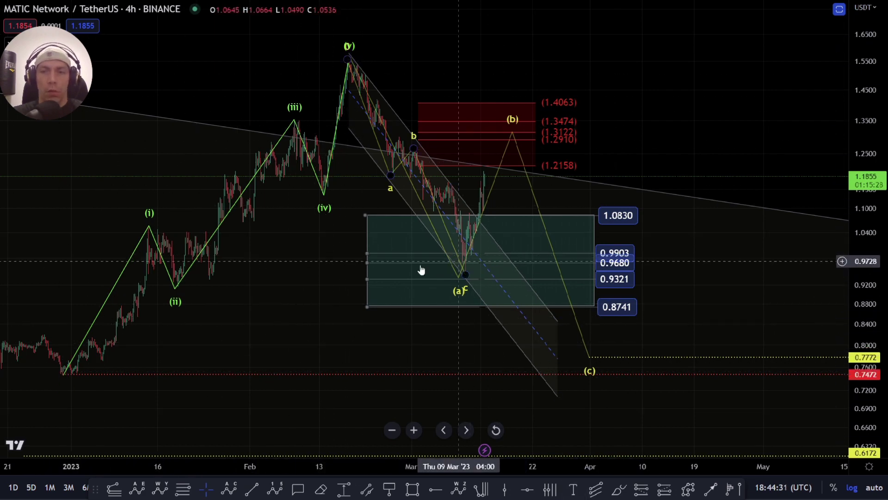
# Brush a bullish path from the rally start, then delete it.
pyautogui.moveTo(340, 233); pyautogui.dragTo(302, 292)
pyautogui.moveTo(313, 377); pyautogui.dragTo(325, 367)
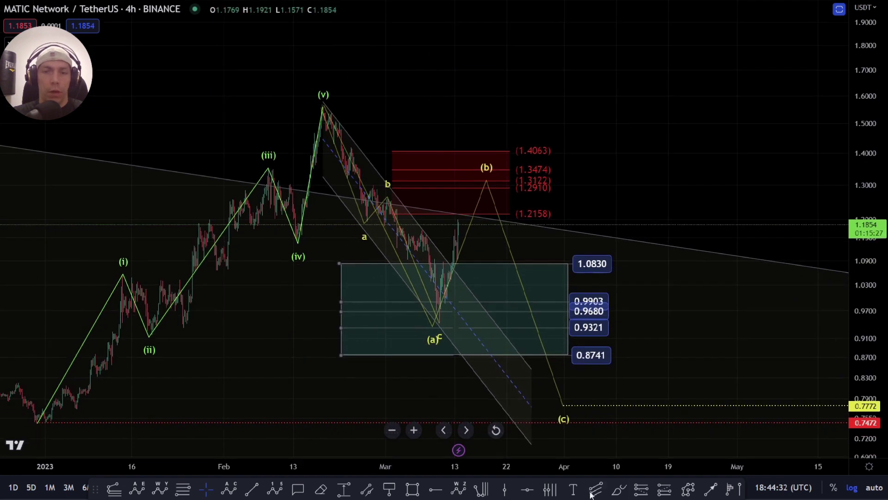
pyautogui.click(618, 489)
pyautogui.moveTo(52, 414)
pyautogui.mouseDown()
pyautogui.moveTo(310, 96)
pyautogui.moveTo(410, 318)
pyautogui.moveTo(595, 4)
pyautogui.mouseUp()
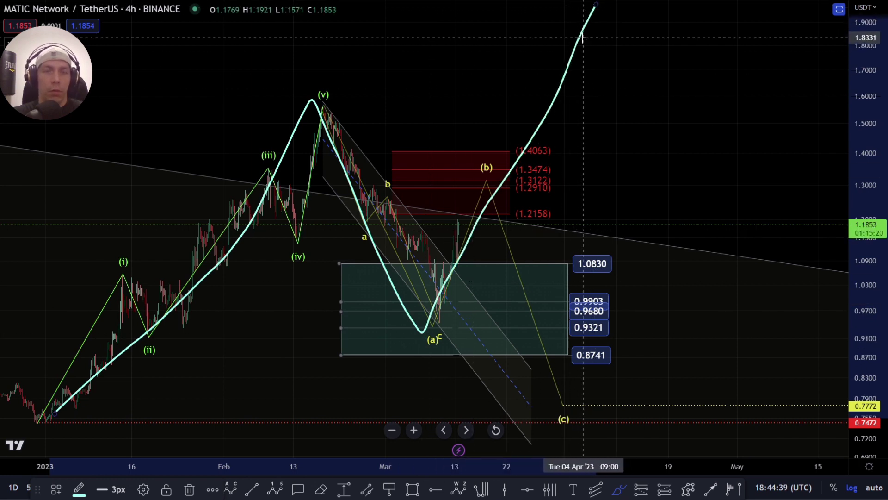
pyautogui.press('Delete')
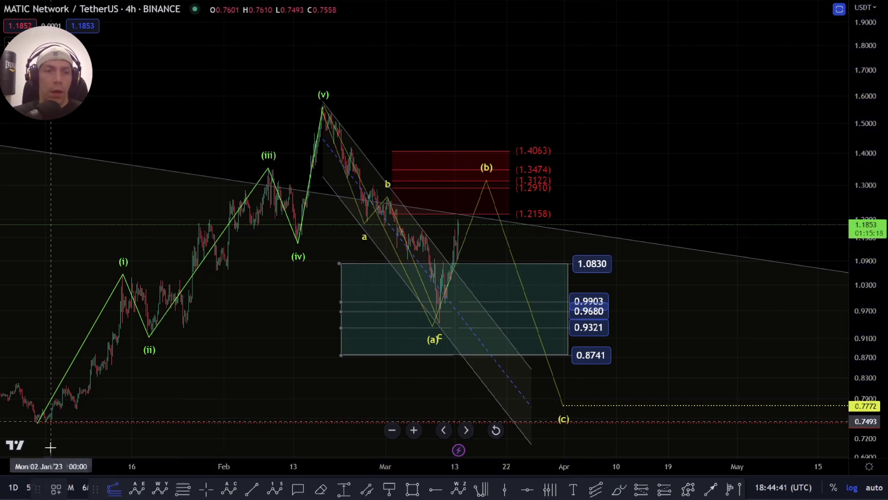
# Draw a Fib extension over the (i)–(v) rally to 0.9418 and highlight the 1(1.9708) level.
pyautogui.click(323, 102)
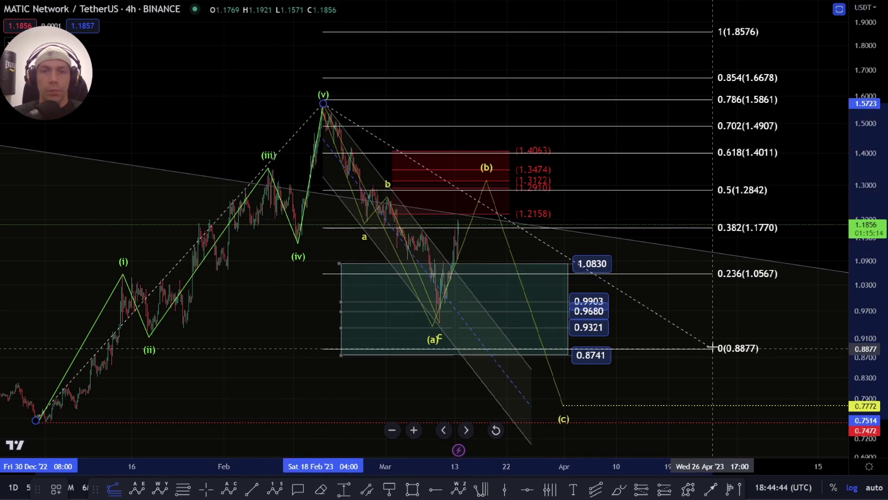
pyautogui.click(702, 323)
pyautogui.moveTo(759, 236); pyautogui.dragTo(723, 313)
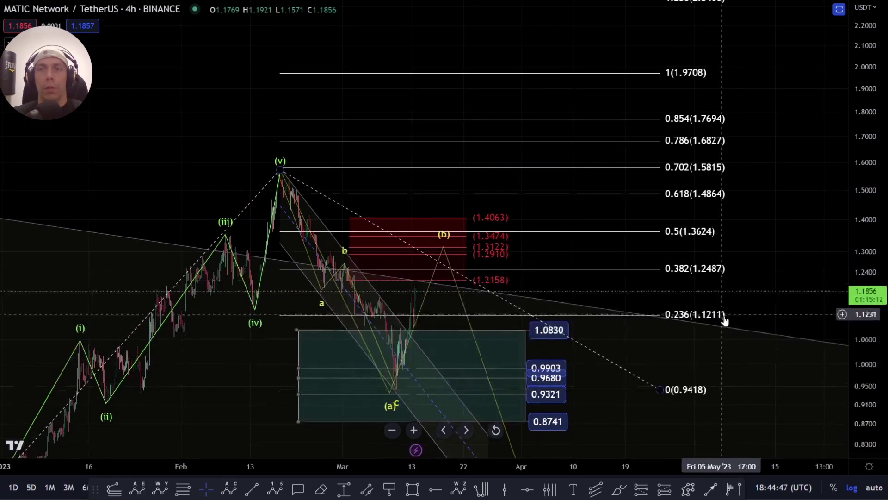
pyautogui.click(620, 489)
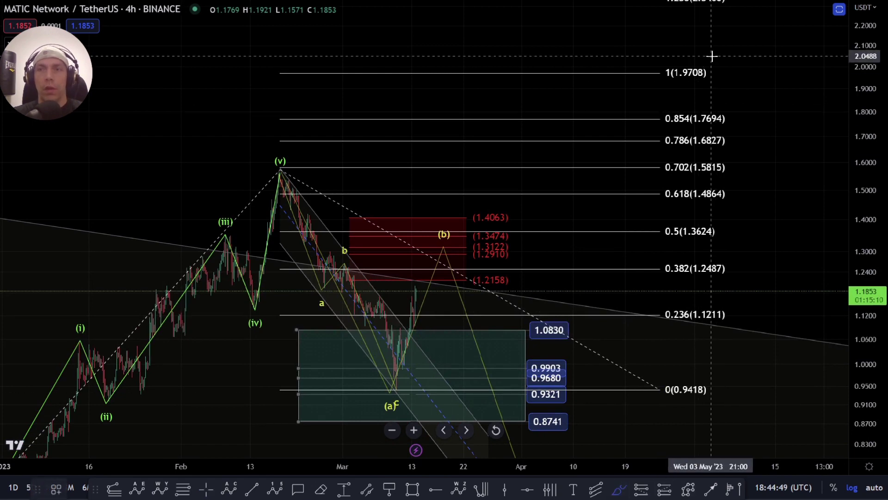
pyautogui.moveTo(712, 56)
pyautogui.mouseDown()
pyautogui.moveTo(648, 78)
pyautogui.moveTo(645, 69)
pyautogui.mouseUp()
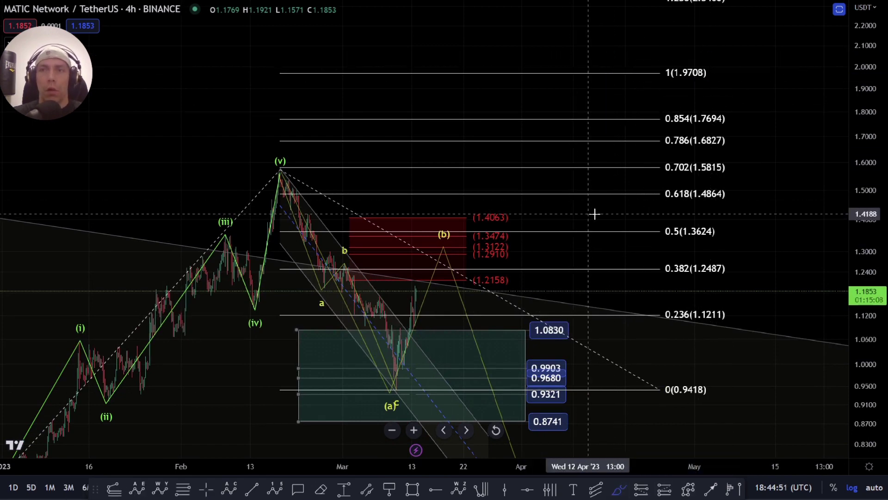
pyautogui.scroll(-5, 737, 103)
# Brush a circle at the 1.618 (3.1104) level and two projected rally paths, removing each.
pyautogui.scroll(-5, 884, 138)
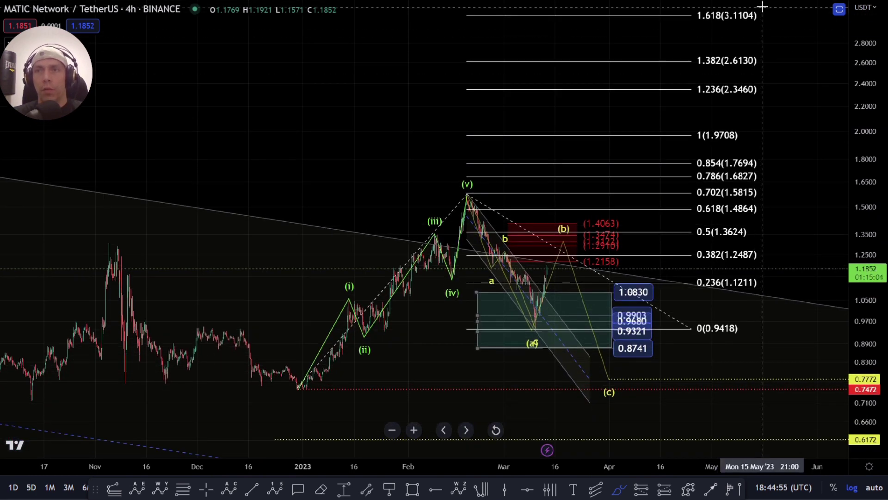
pyautogui.moveTo(763, 6)
pyautogui.mouseDown()
pyautogui.moveTo(689, 7)
pyautogui.moveTo(755, 30)
pyautogui.mouseUp()
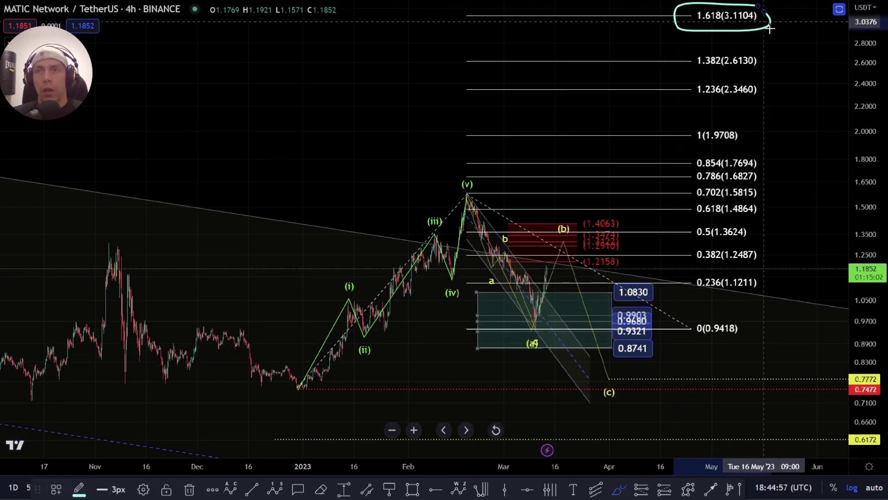
pyautogui.press('Delete')
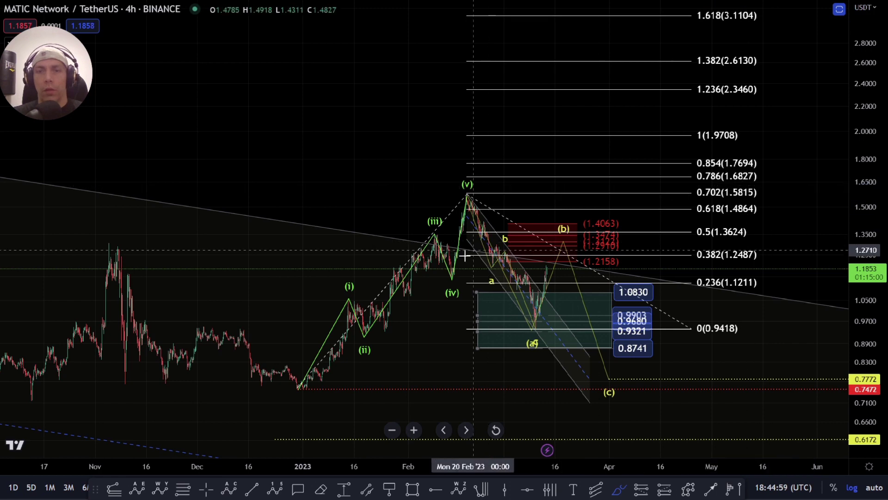
pyautogui.moveTo(319, 391)
pyautogui.mouseDown()
pyautogui.moveTo(481, 224)
pyautogui.moveTo(527, 319)
pyautogui.moveTo(629, 10)
pyautogui.moveTo(730, 145)
pyautogui.mouseUp()
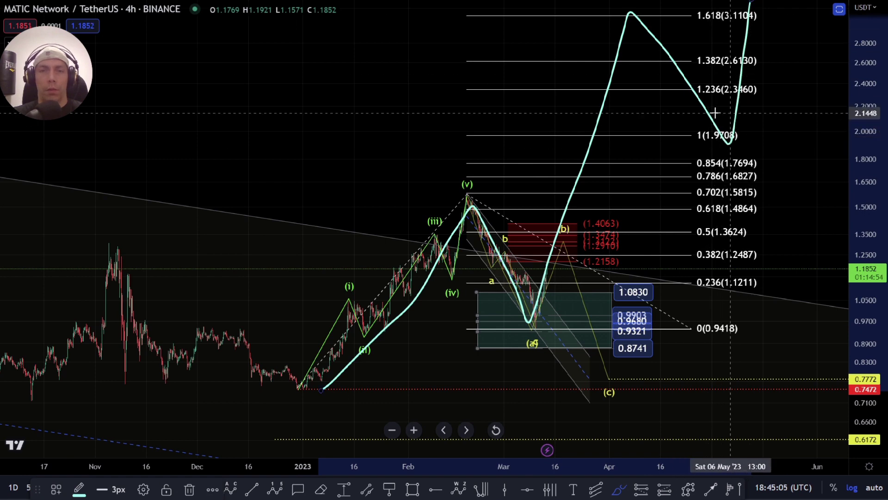
pyautogui.press('Delete')
pyautogui.scroll(-6, 534, 278)
pyautogui.scroll(-3, 864, 312)
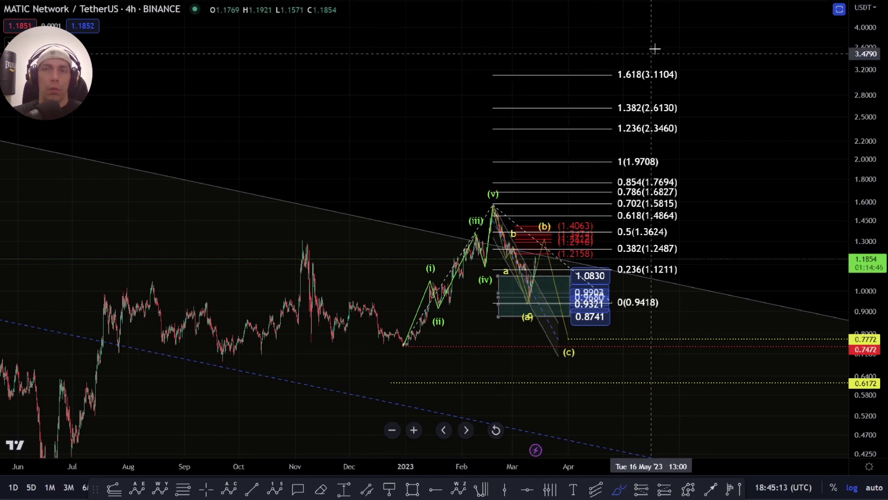
pyautogui.moveTo(423, 338)
pyautogui.mouseDown()
pyautogui.moveTo(517, 187)
pyautogui.moveTo(627, 54)
pyautogui.moveTo(704, 34)
pyautogui.moveTo(713, 9)
pyautogui.mouseUp()
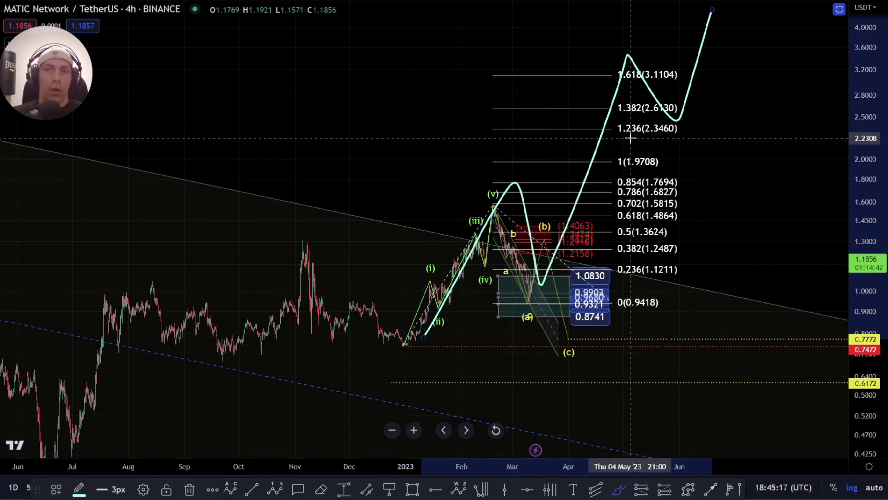
pyautogui.hotkey('ctrl', 'z')
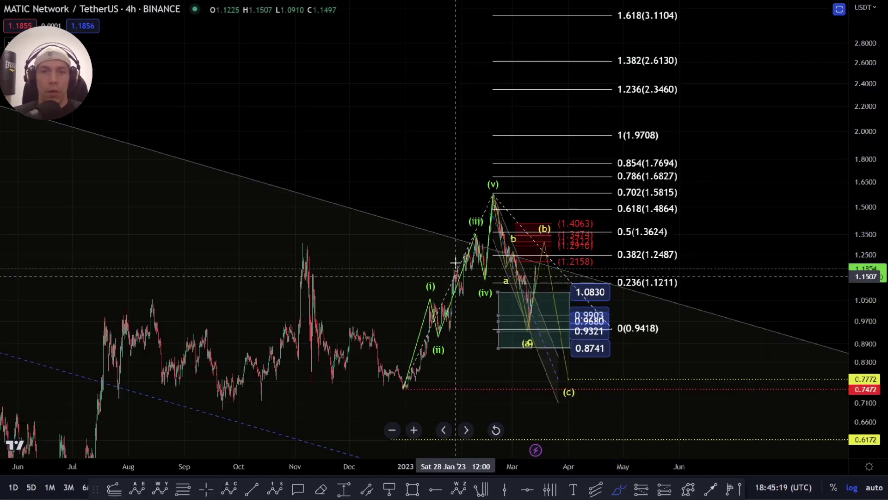
# Reveal the 2022 lows and trace a cyan path from the June 2022 low.
pyautogui.moveTo(398, 263); pyautogui.dragTo(442, 144)
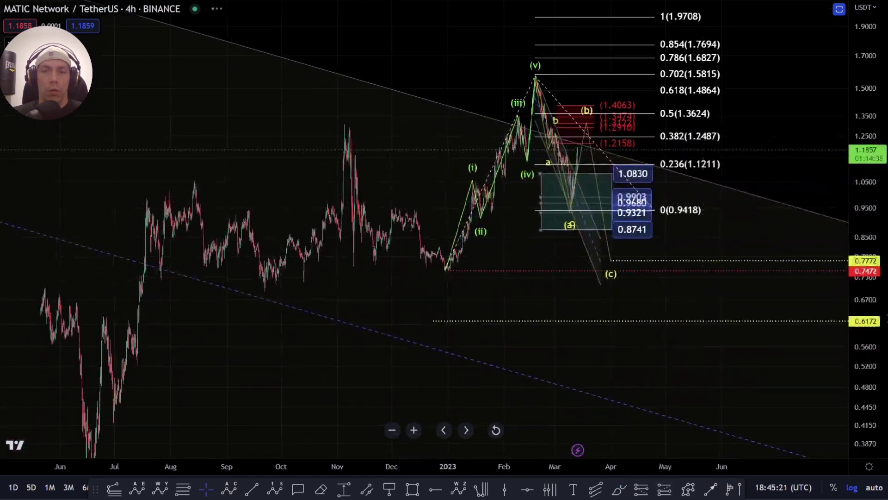
pyautogui.moveTo(864, 185); pyautogui.dragTo(864, 270)
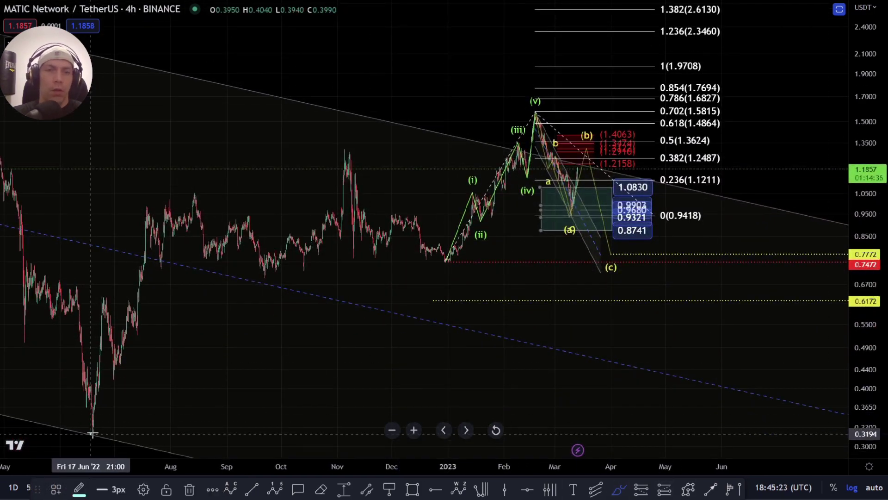
pyautogui.moveTo(93, 432)
pyautogui.mouseDown()
pyautogui.moveTo(212, 194)
pyautogui.moveTo(307, 200)
pyautogui.moveTo(448, 281)
pyautogui.moveTo(516, 111)
pyautogui.mouseUp()
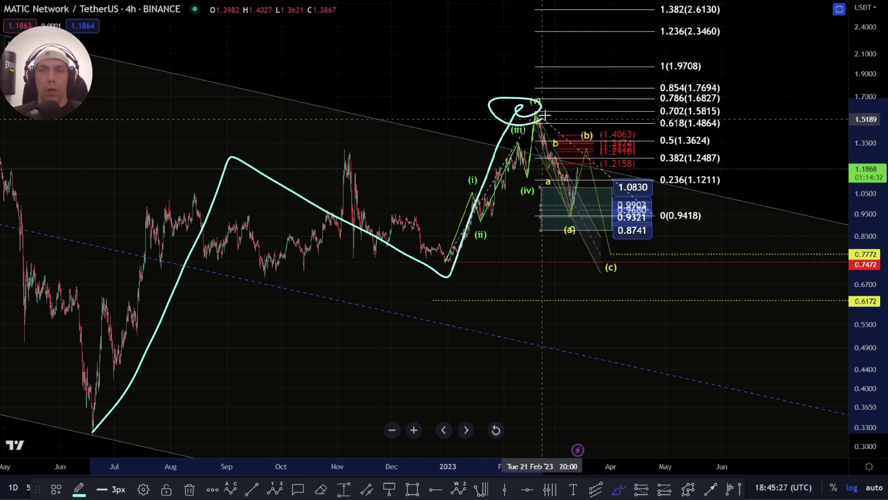
# Delete the June 2022 path and a quick loop at that low, then zoom in.
pyautogui.press('Delete')
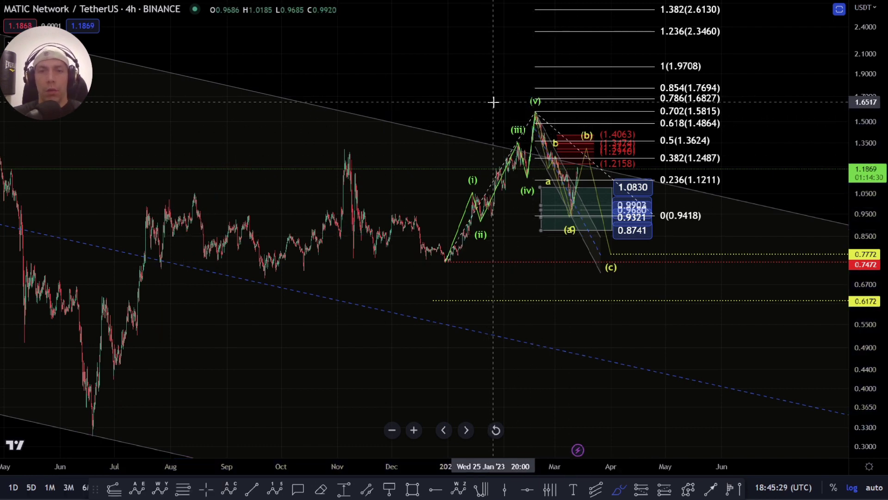
pyautogui.moveTo(86, 414); pyautogui.dragTo(84, 412)
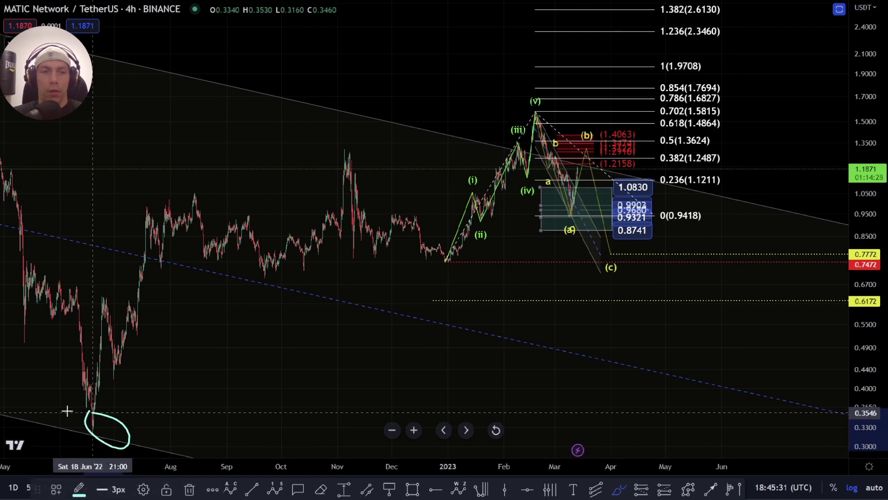
pyautogui.press('Delete')
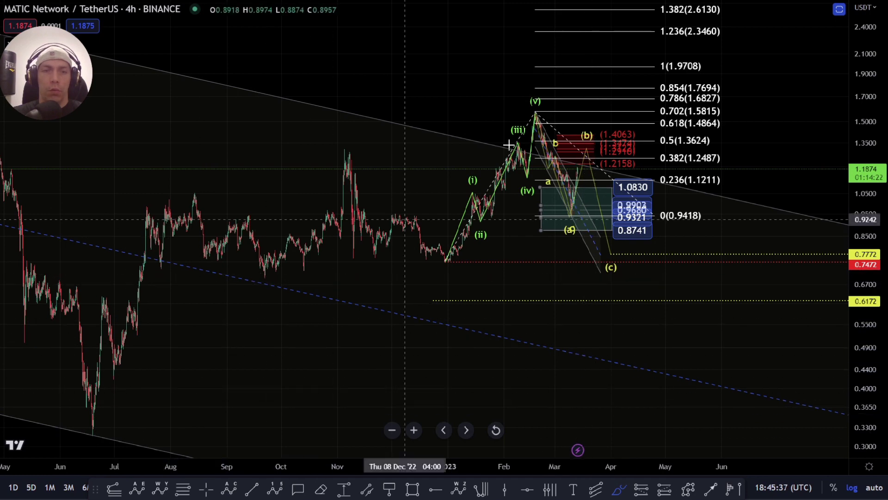
pyautogui.scroll(7, 628, 293)
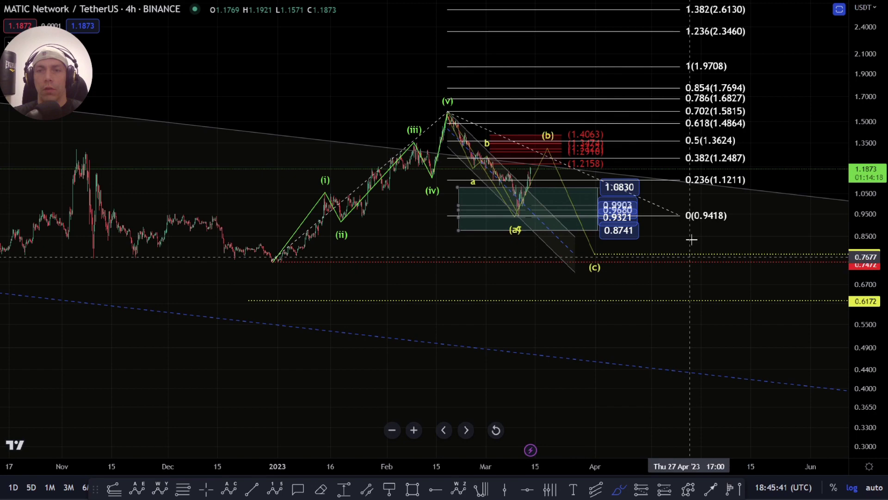
# Delete the Fib extension and frame the a-b-c correction beside the red 1.2158–1.4063 zone.
pyautogui.click(712, 180)
pyautogui.press('Delete')
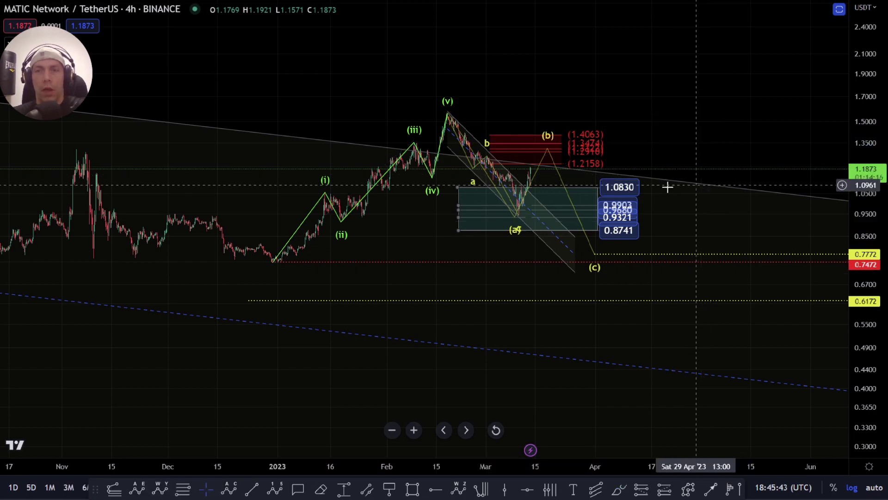
pyautogui.scroll(3, 372, 383)
pyautogui.moveTo(887, 324); pyautogui.dragTo(860, 313)
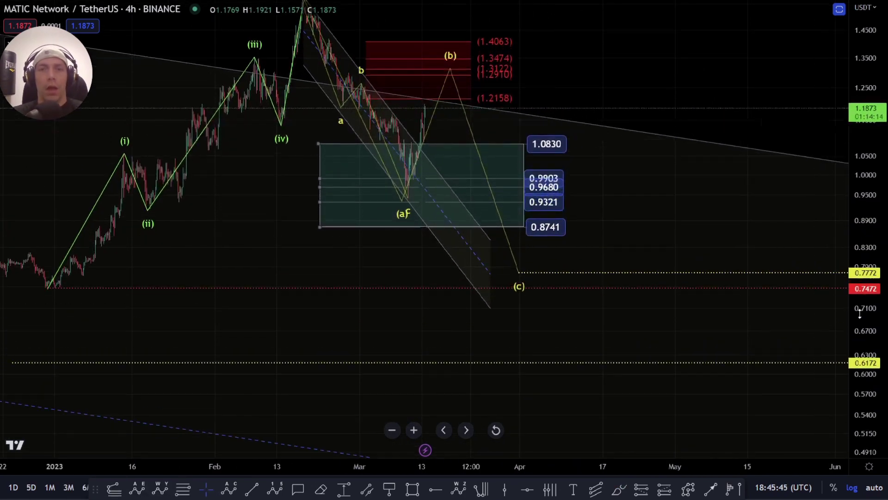
pyautogui.moveTo(651, 232); pyautogui.dragTo(646, 317)
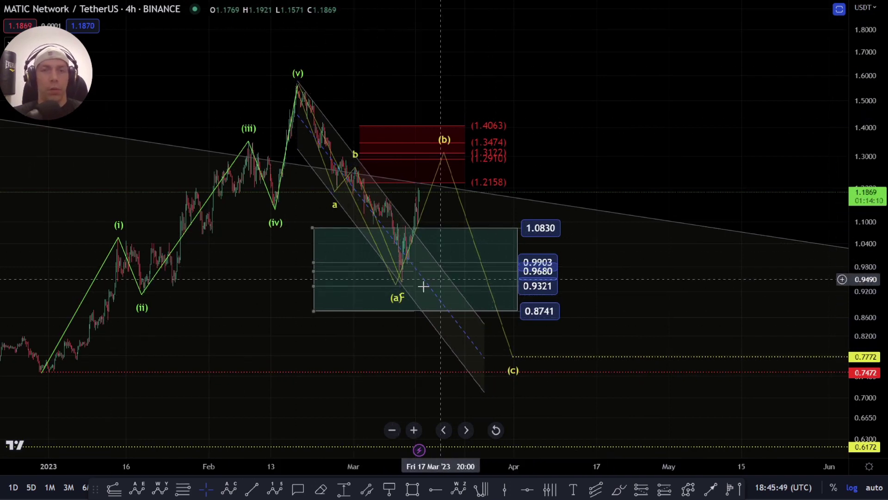
pyautogui.scroll(5, 423, 289)
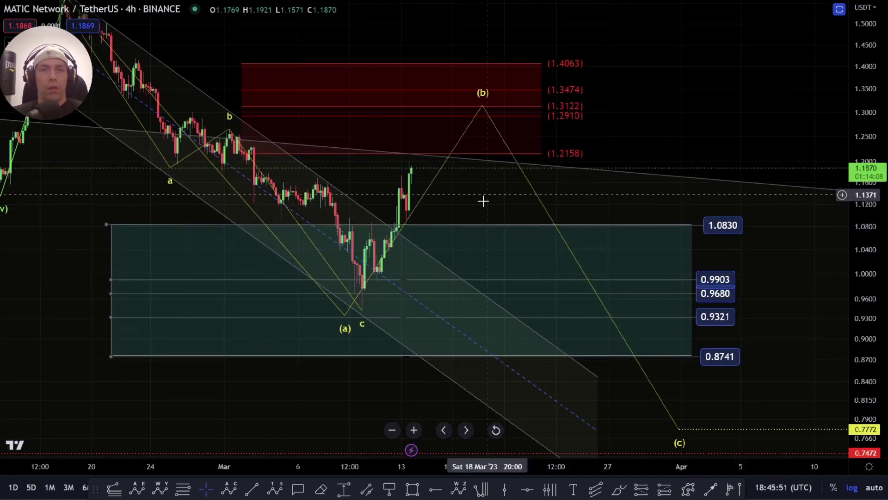
pyautogui.moveTo(490, 200); pyautogui.dragTo(502, 278)
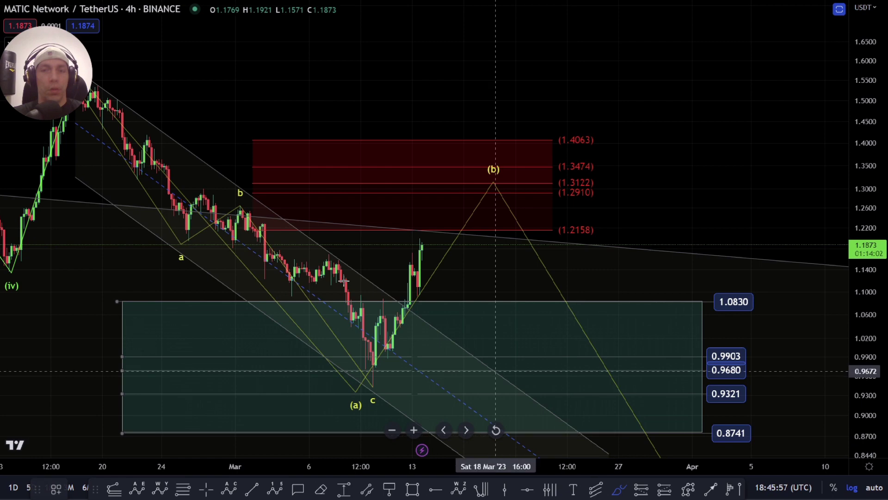
# Brush loops around the red resistance zone twice, erasing each one.
pyautogui.moveTo(581, 125)
pyautogui.mouseDown()
pyautogui.moveTo(273, 103)
pyautogui.moveTo(238, 190)
pyautogui.moveTo(390, 241)
pyautogui.moveTo(605, 250)
pyautogui.mouseUp()
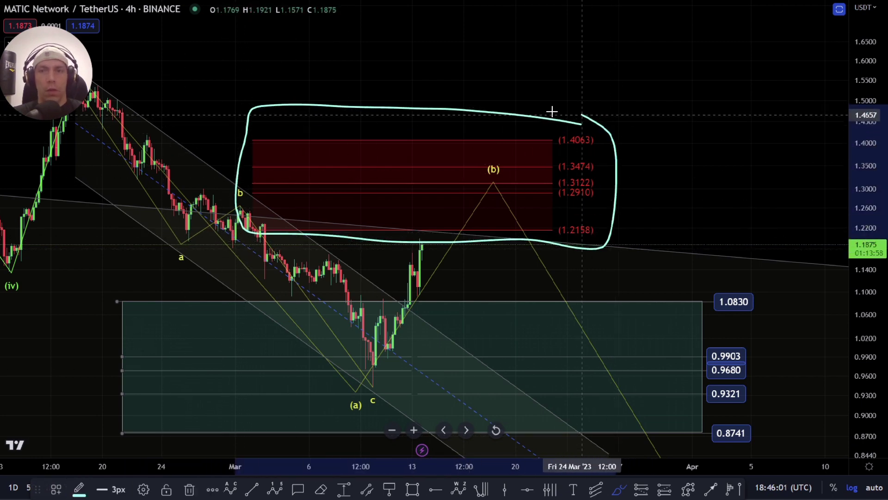
pyautogui.moveTo(552, 111); pyautogui.dragTo(532, 111)
pyautogui.press('Delete')
pyautogui.scroll(-5, 522, 234)
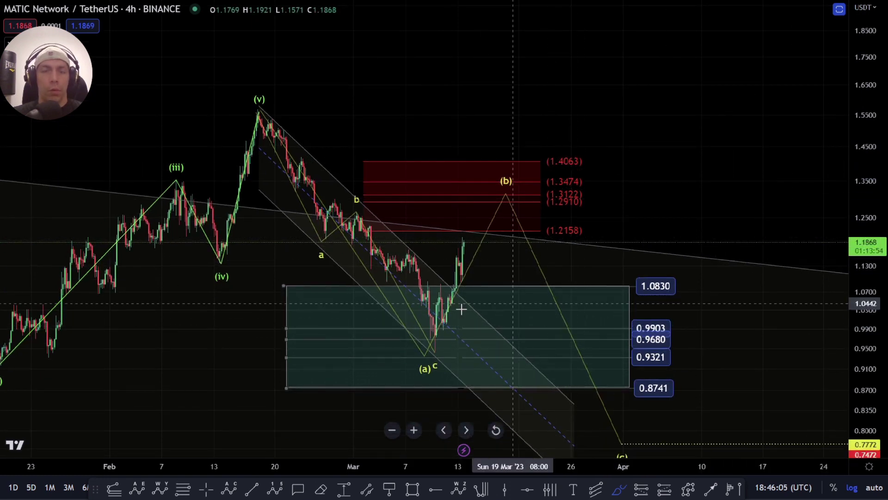
pyautogui.moveTo(602, 146)
pyautogui.mouseDown()
pyautogui.moveTo(356, 149)
pyautogui.moveTo(436, 172)
pyautogui.moveTo(598, 167)
pyautogui.mouseUp()
pyautogui.hotkey('ctrl', 'z')
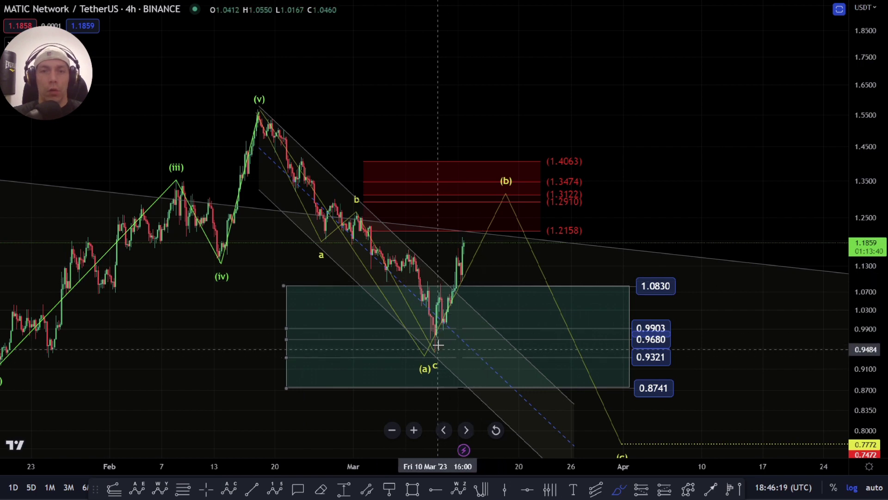
# Brush the bounce from (a) to about 1.0859, circle the (c) target, and arc over b.
pyautogui.moveTo(865, 227); pyautogui.dragTo(864, 267)
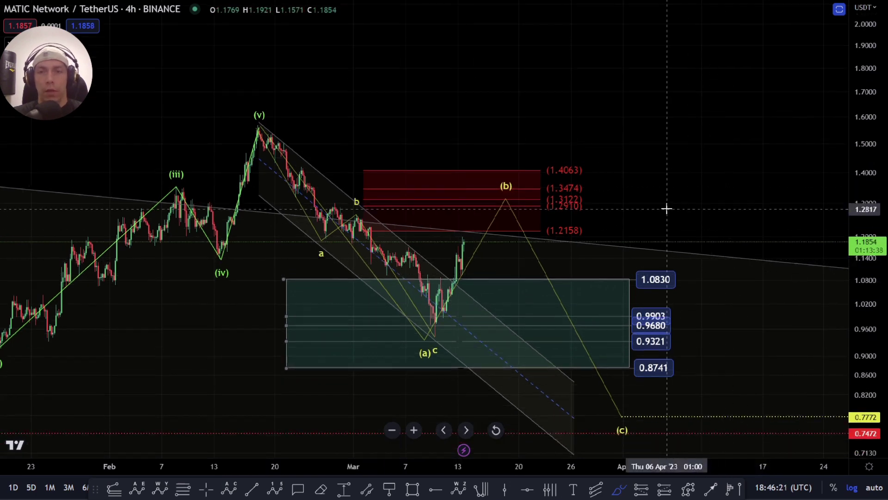
pyautogui.moveTo(634, 174); pyautogui.dragTo(558, 92)
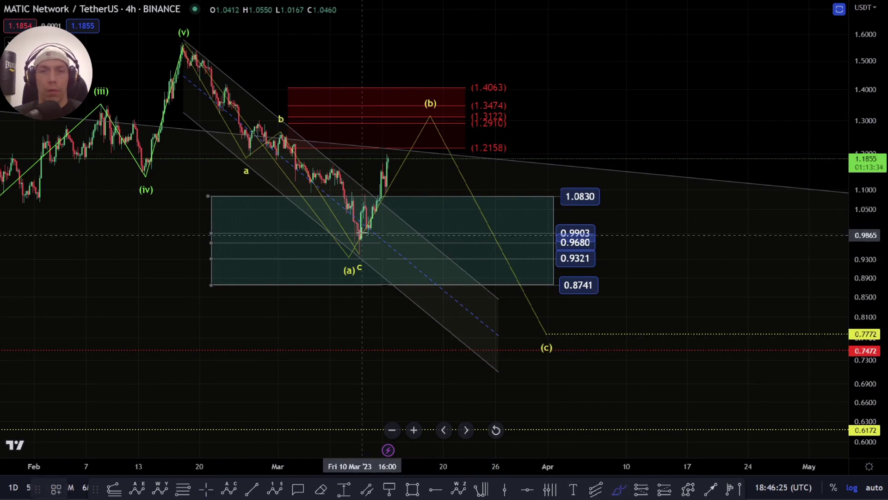
pyautogui.moveTo(360, 257)
pyautogui.mouseDown()
pyautogui.moveTo(367, 194)
pyautogui.moveTo(403, 122)
pyautogui.moveTo(504, 347)
pyautogui.mouseUp()
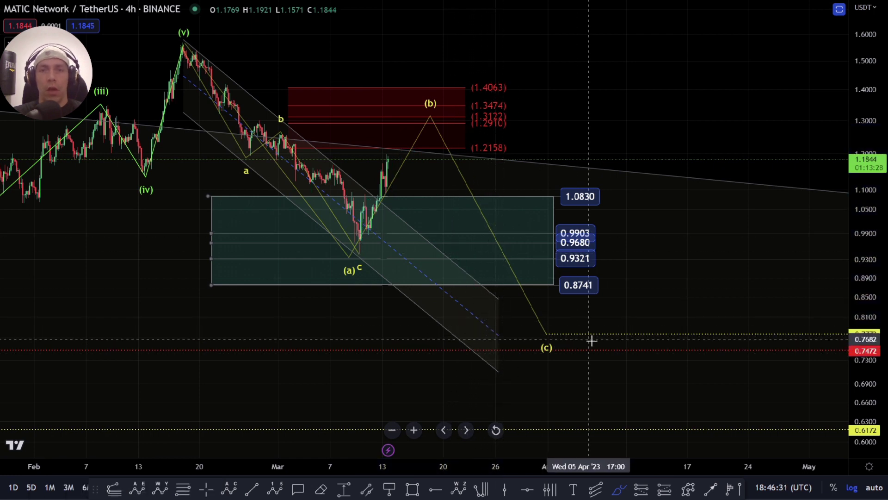
pyautogui.moveTo(575, 324); pyautogui.dragTo(589, 331)
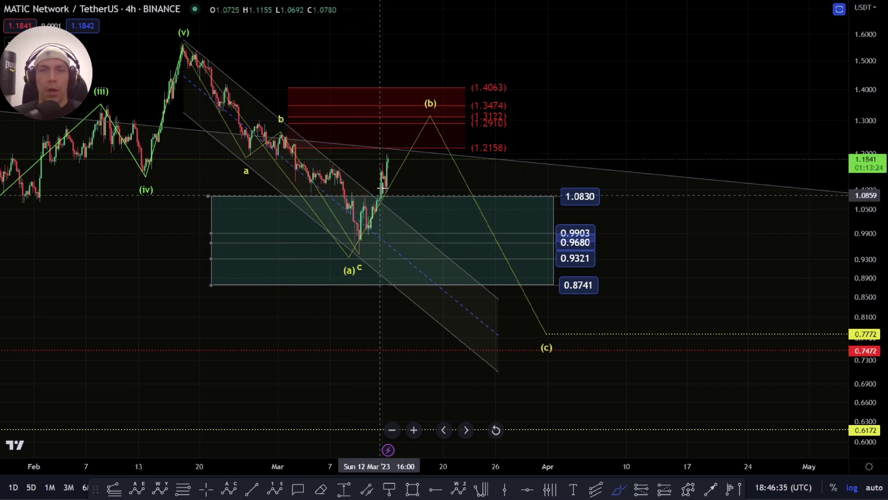
pyautogui.moveTo(282, 126)
pyautogui.mouseDown()
pyautogui.moveTo(252, 139)
pyautogui.moveTo(296, 164)
pyautogui.moveTo(250, 114)
pyautogui.mouseUp()
# Erase the brush marks over b, in the resistance zone and at 1.2158.
pyautogui.press('Delete')
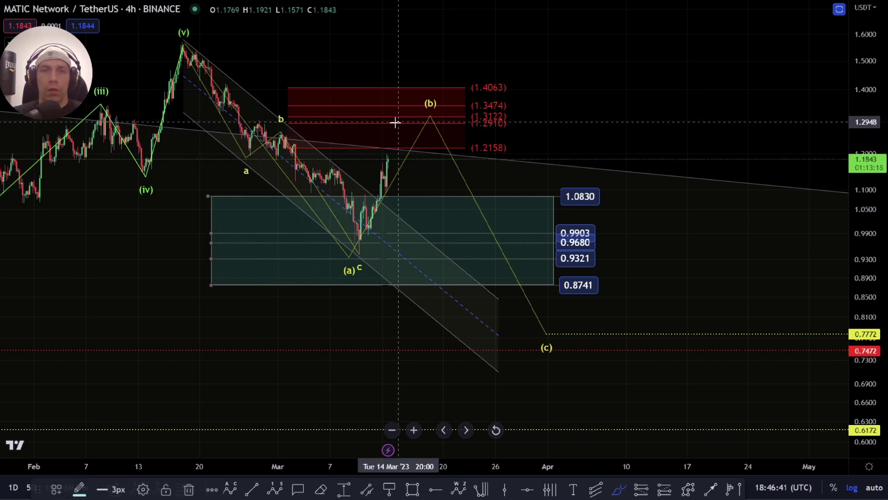
pyautogui.press('Delete')
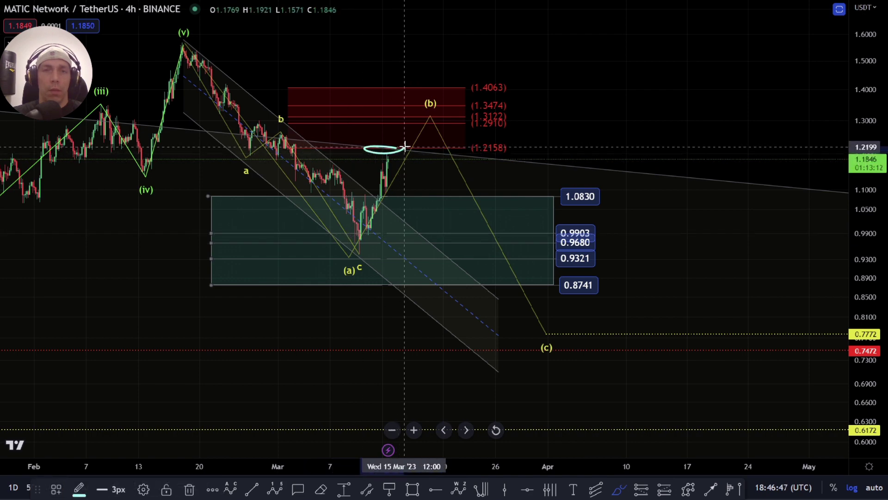
pyautogui.press('Delete')
pyautogui.scroll(-2, 395, 209)
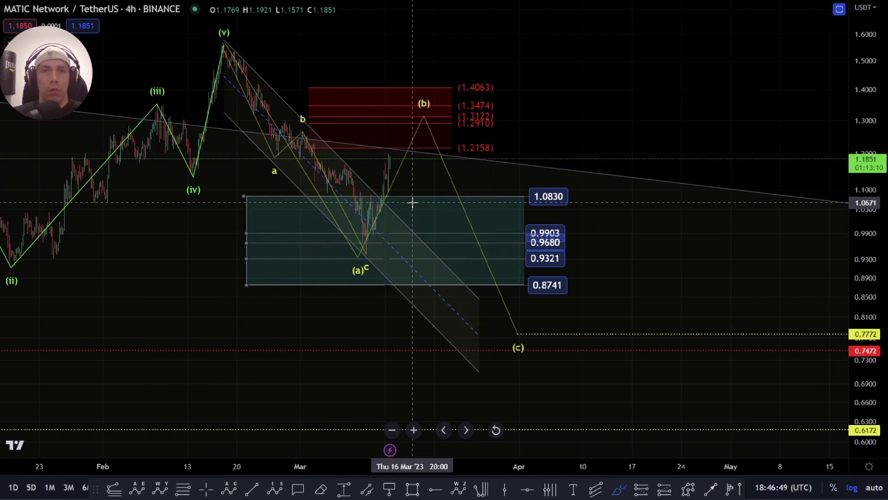
pyautogui.scroll(-5, 440, 172)
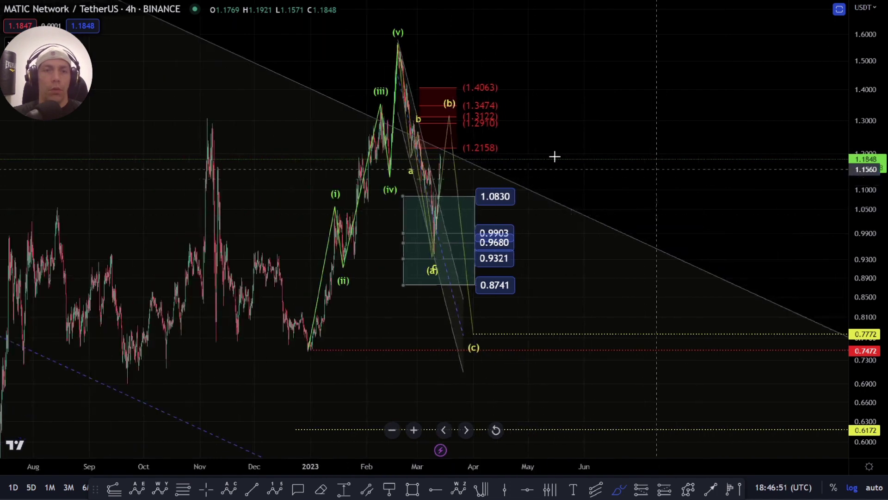
pyautogui.scroll(2, 445, 156)
pyautogui.scroll(2, 445, 156)
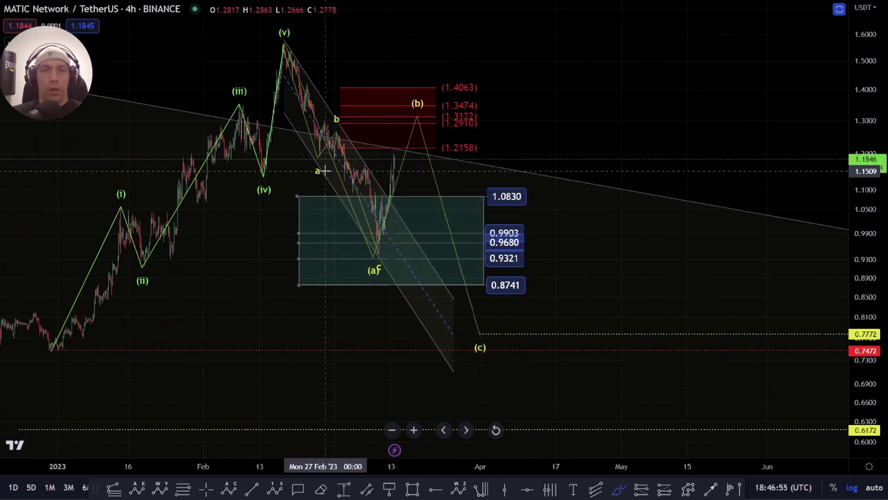
pyautogui.scroll(-3, 326, 171)
# Pan back to the May–December 2022 price history.
pyautogui.press('Escape')
pyautogui.moveTo(177, 172); pyautogui.dragTo(762, 25)
pyautogui.moveTo(865, 46); pyautogui.dragTo(865, 180)
# Switch to 1D candles and pan to the 2021 highs and long-term descending trendline.
pyautogui.write('1D')
pyautogui.press('Return')
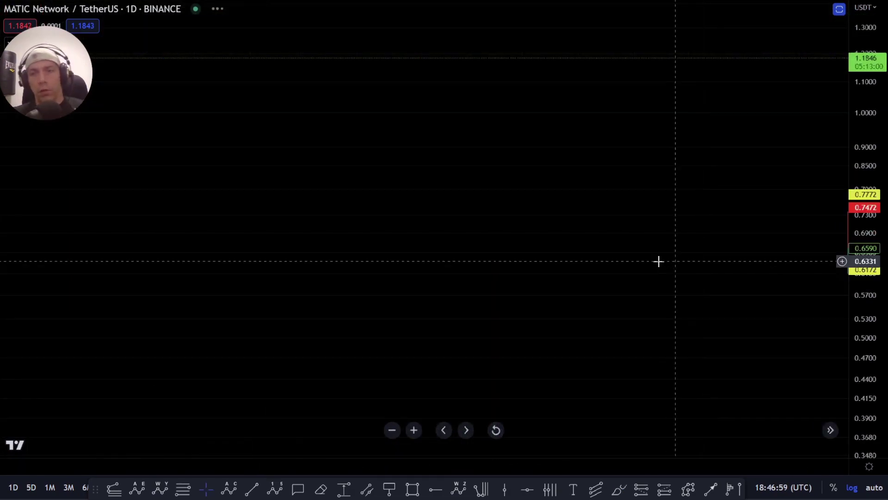
pyautogui.scroll(5, 364, 178)
pyautogui.moveTo(541, 195); pyautogui.dragTo(389, 113)
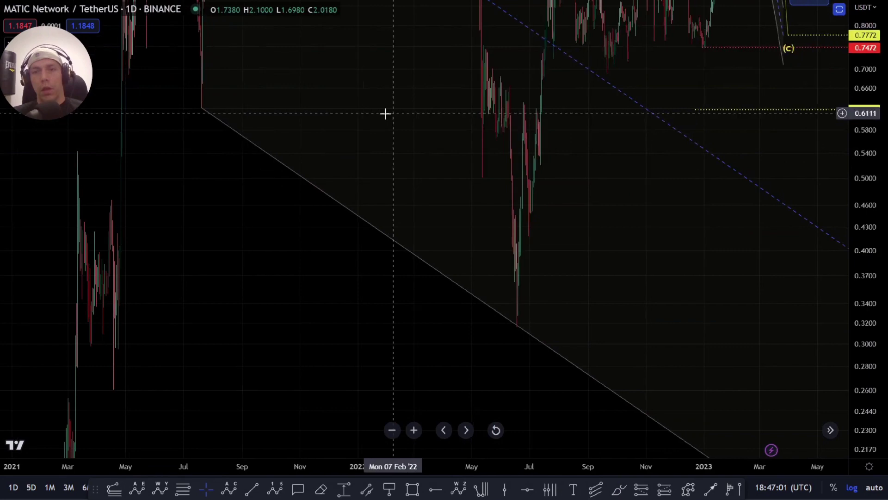
pyautogui.moveTo(724, 185); pyautogui.dragTo(445, 422)
pyautogui.moveTo(713, 130); pyautogui.dragTo(657, 274)
pyautogui.moveTo(492, 81); pyautogui.dragTo(526, 227)
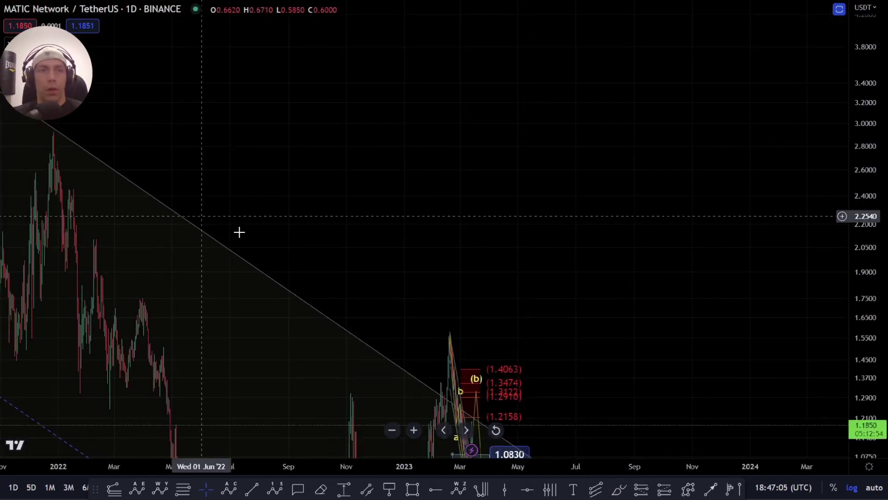
pyautogui.moveTo(330, 321); pyautogui.dragTo(326, 320)
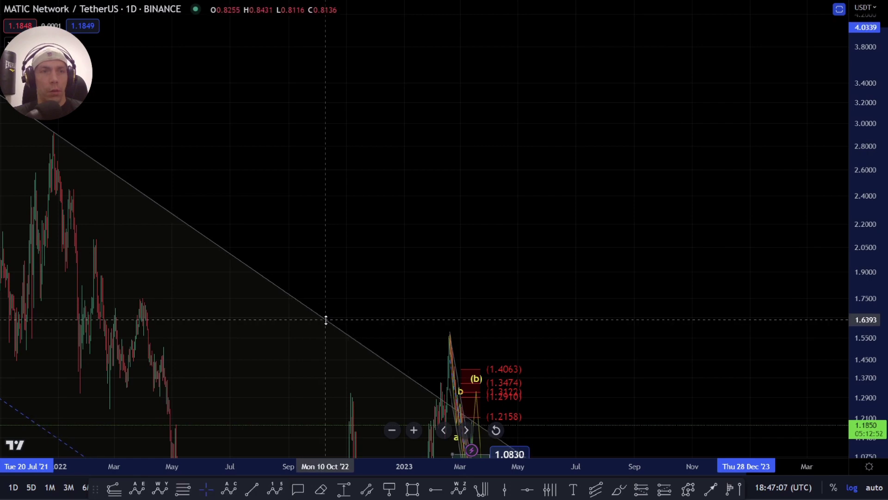
# Zoom and stretch the daily chart back onto the recent wave count and (c) target.
pyautogui.moveTo(527, 422); pyautogui.dragTo(389, 168)
pyautogui.scroll(6, 389, 168)
pyautogui.scroll(6, 244, 256)
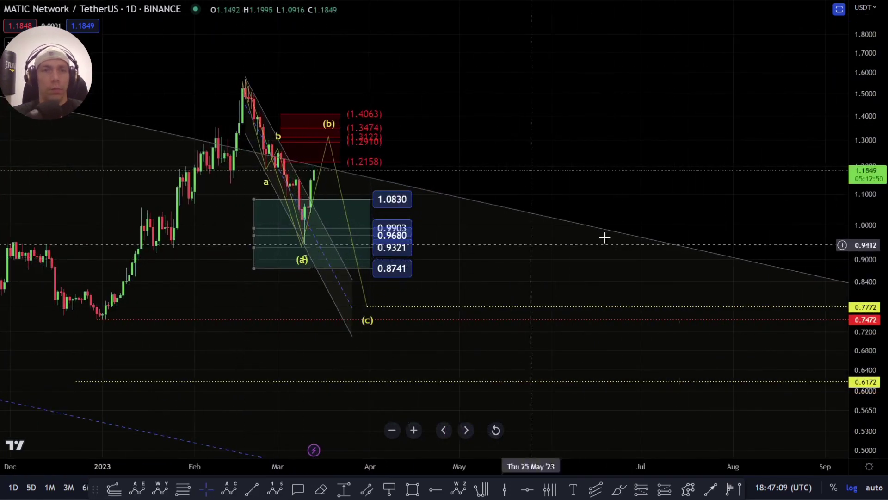
pyautogui.moveTo(865, 287); pyautogui.dragTo(865, 220)
pyautogui.scroll(6, 227, 226)
pyautogui.scroll(6, 481, 226)
pyautogui.moveTo(865, 333); pyautogui.dragTo(864, 266)
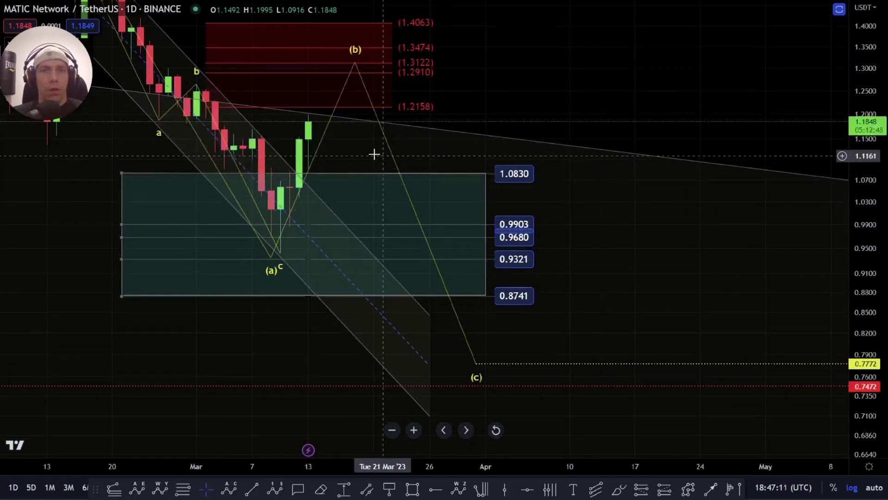
pyautogui.scroll(-7, 374, 153)
pyautogui.moveTo(427, 156); pyautogui.dragTo(423, 228)
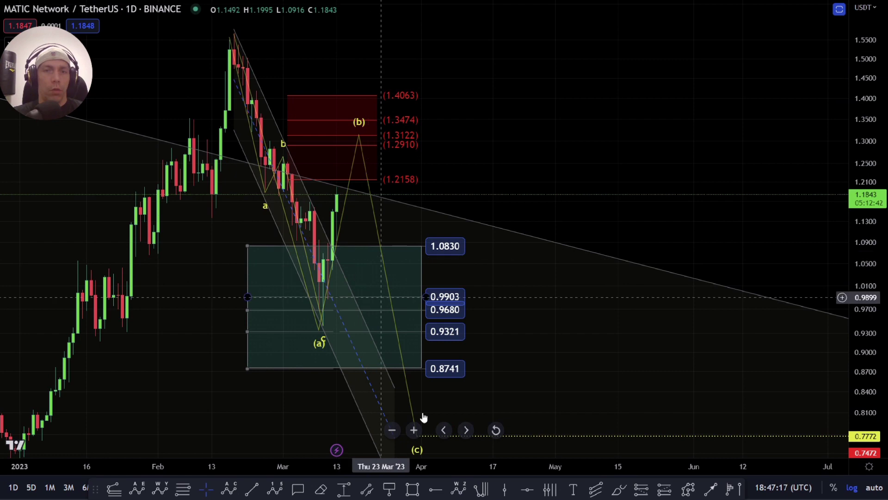
pyautogui.moveTo(340, 220); pyautogui.dragTo(333, 124)
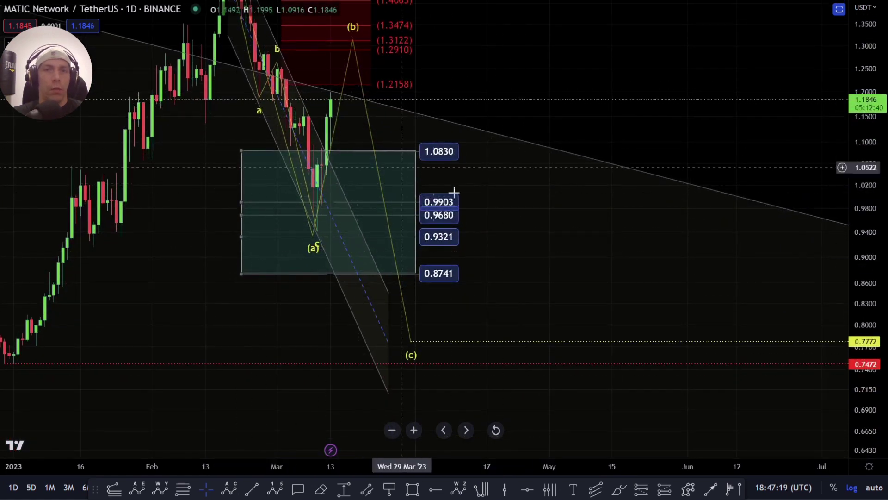
pyautogui.moveTo(453, 192); pyautogui.dragTo(456, 249)
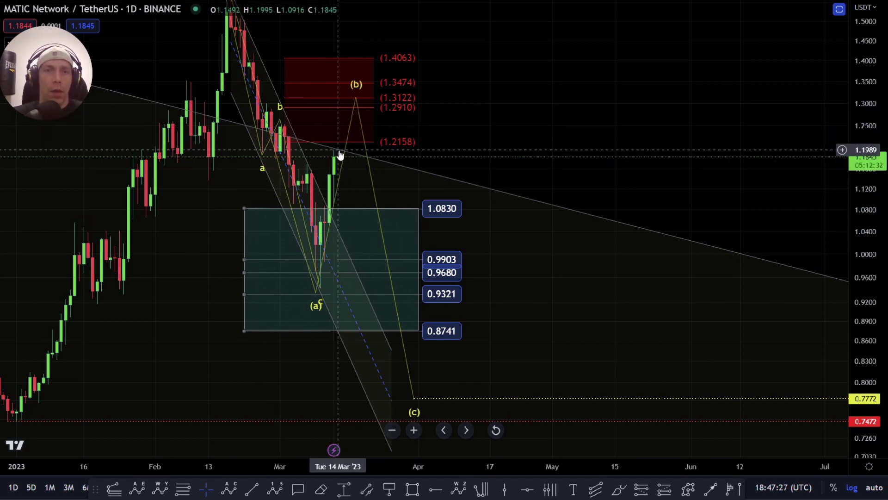
pyautogui.scroll(3, 340, 155)
# Switch the chart back to 4h and bring the wave count into view.
pyautogui.write('4h')
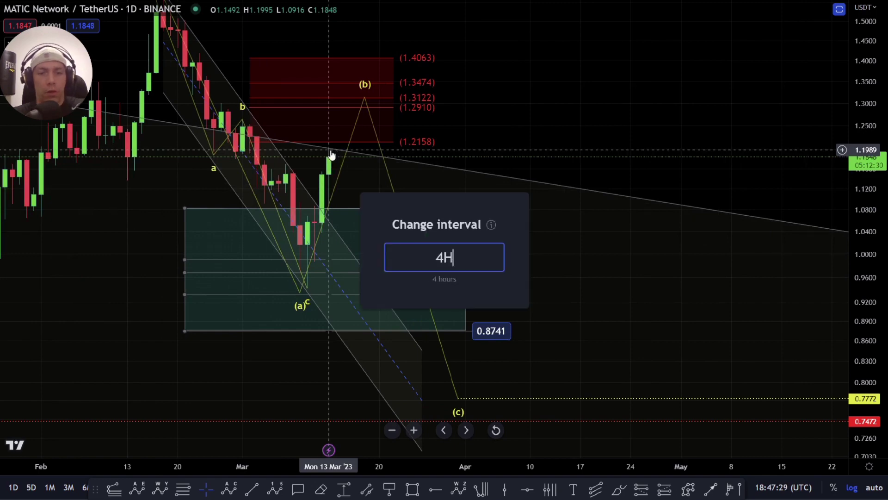
pyautogui.press('Return')
pyautogui.scroll(-3, 346, 215)
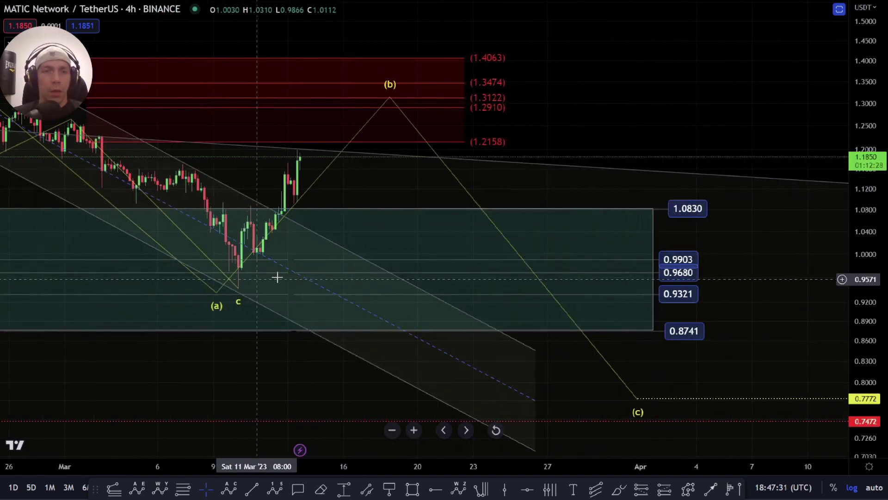
pyautogui.moveTo(470, 188); pyautogui.dragTo(535, 194)
pyautogui.scroll(-5, 509, 213)
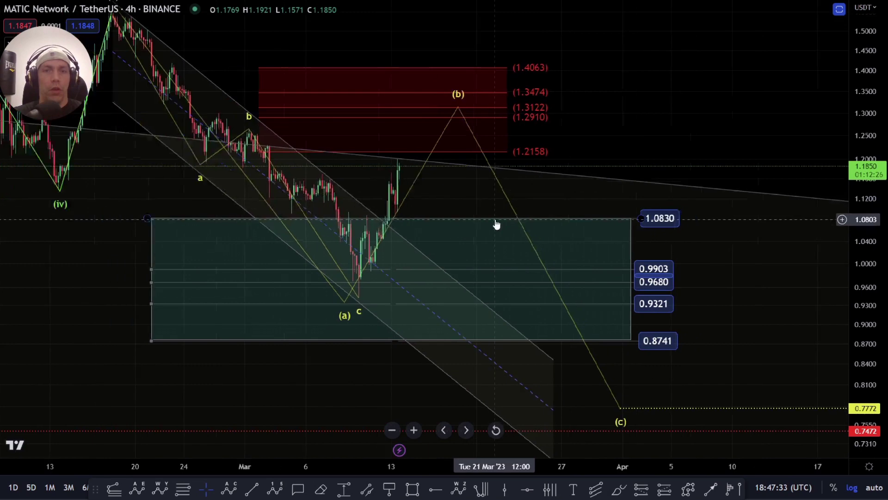
# In the Object Tree, hide the 'corrective' group and show '5 wave decline'.
pyautogui.rightClick(571, 204)
pyautogui.click(601, 371)
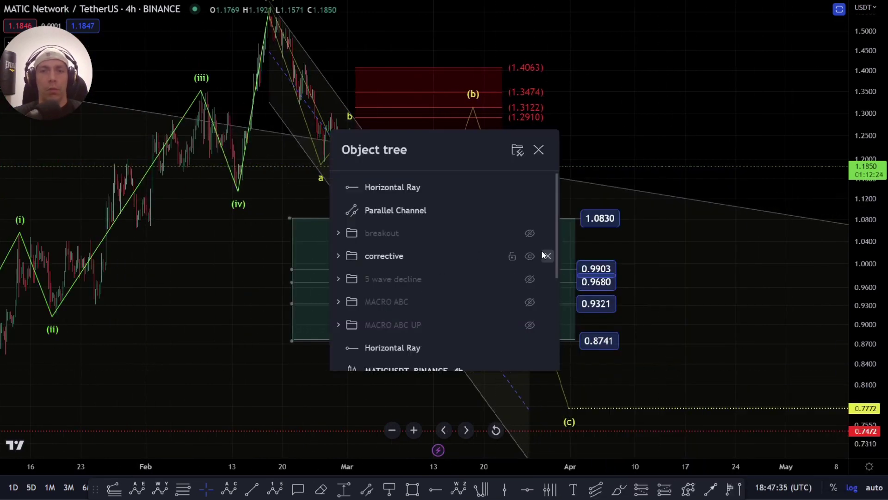
pyautogui.click(529, 256)
pyautogui.click(531, 231)
pyautogui.click(530, 232)
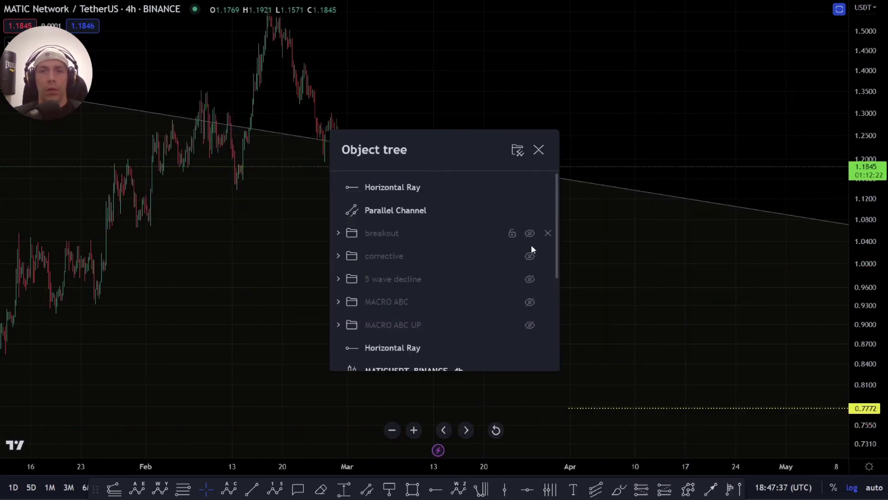
pyautogui.click(531, 259)
pyautogui.click(532, 259)
pyautogui.click(531, 279)
pyautogui.click(744, 261)
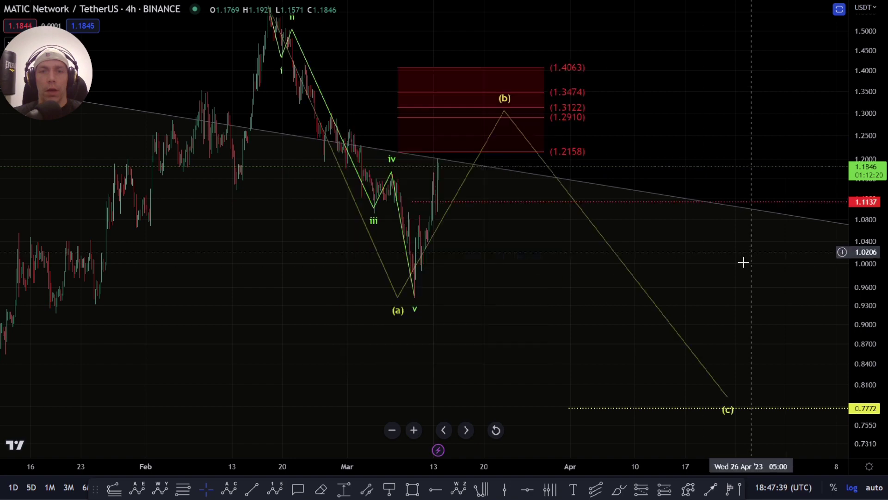
# Drag the ABC projection's (c) endpoint to about 0.78.
pyautogui.moveTo(511, 242); pyautogui.dragTo(501, 304)
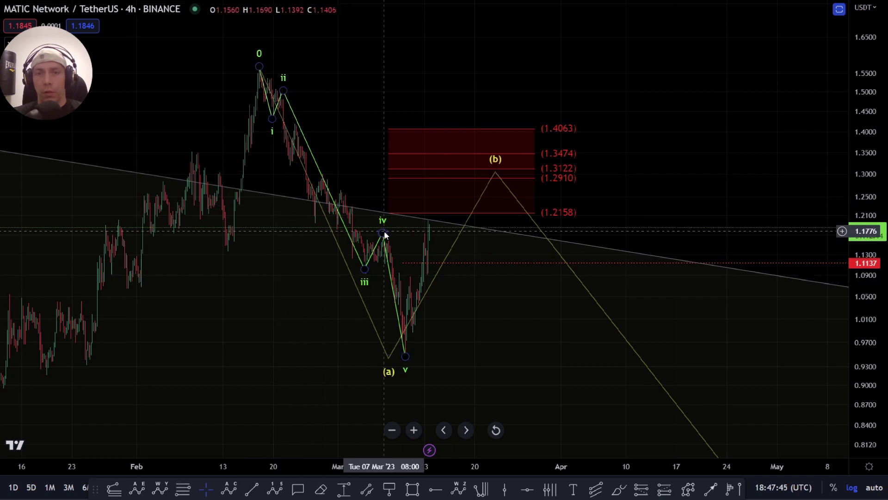
pyautogui.moveTo(420, 361); pyautogui.dragTo(357, 259)
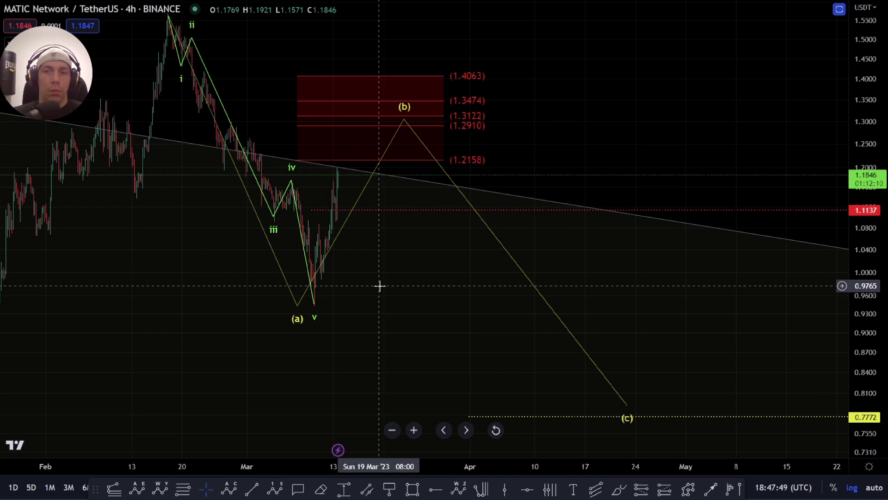
pyautogui.click(626, 405)
pyautogui.moveTo(627, 405); pyautogui.dragTo(583, 415)
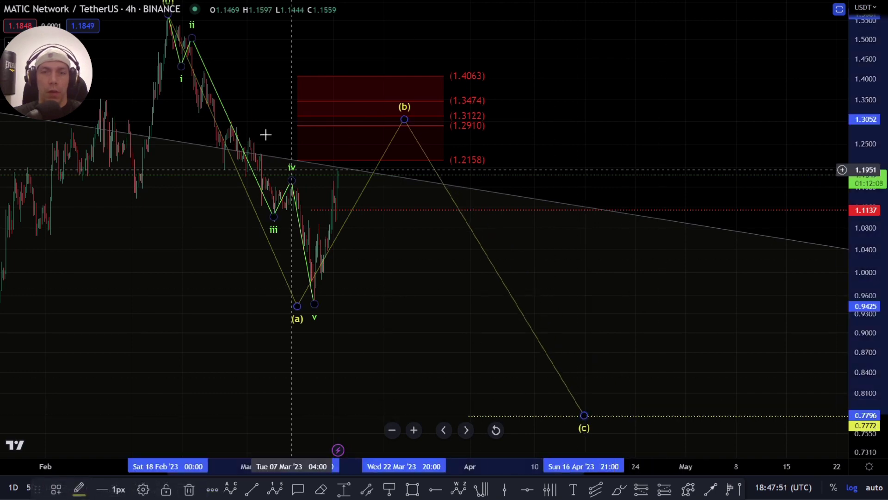
pyautogui.click(452, 296)
pyautogui.scroll(-5, 448, 305)
pyautogui.moveTo(447, 333); pyautogui.dragTo(402, 160)
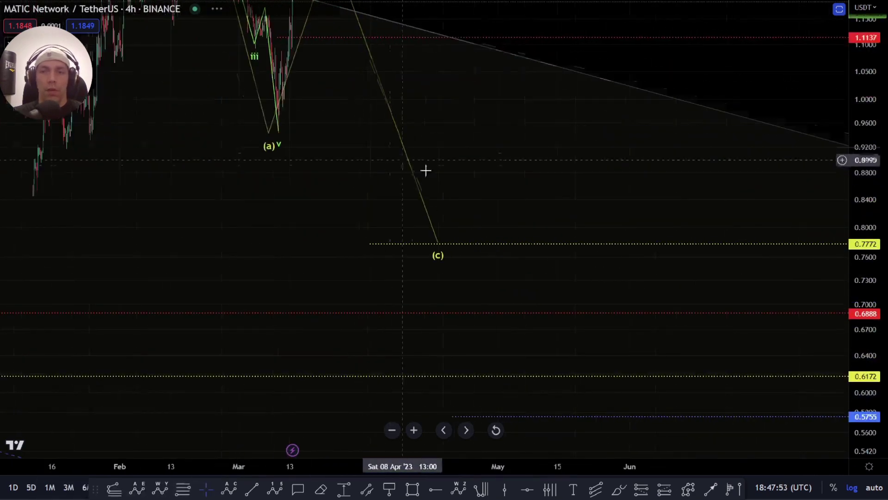
pyautogui.moveTo(492, 180); pyautogui.dragTo(533, 306)
pyautogui.scroll(-6, 827, 418)
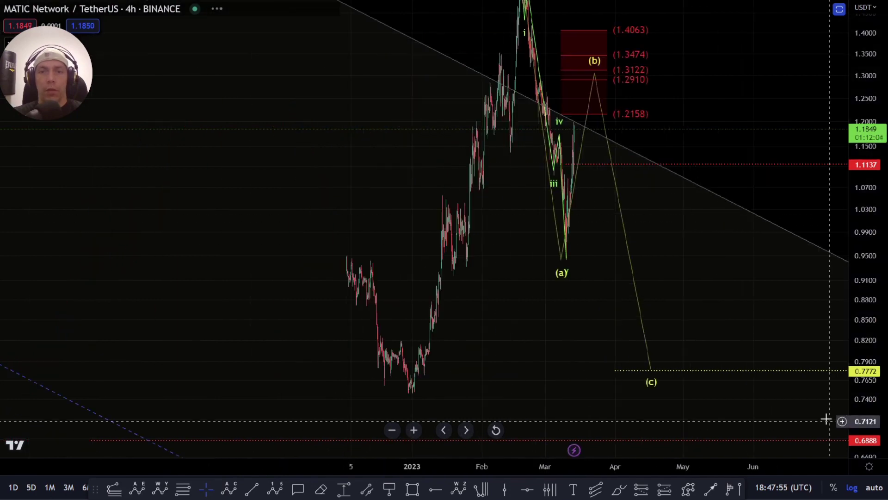
pyautogui.moveTo(826, 419); pyautogui.dragTo(506, 309)
pyautogui.moveTo(608, 238); pyautogui.dragTo(546, 182)
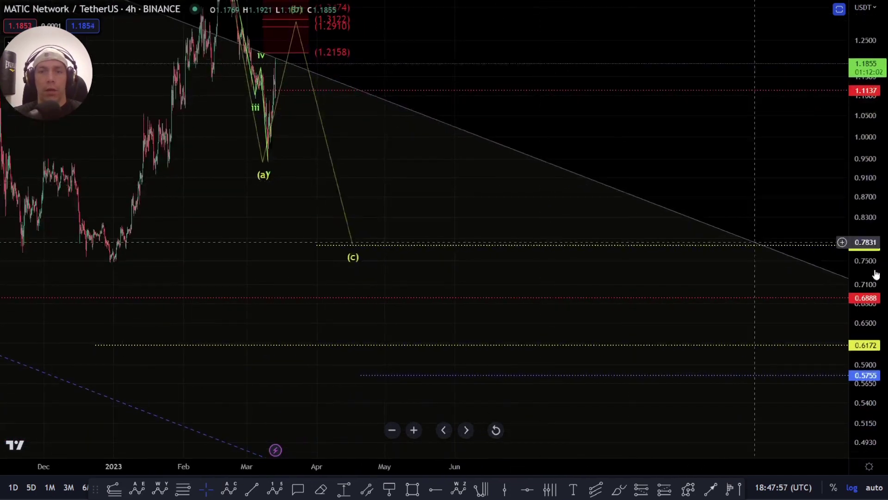
pyautogui.moveTo(876, 276); pyautogui.dragTo(879, 322)
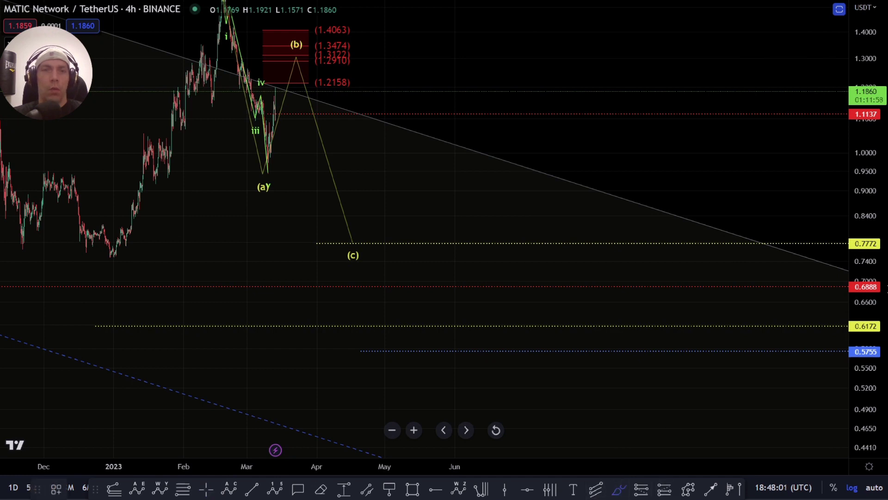
pyautogui.moveTo(887, 289); pyautogui.dragTo(884, 332)
pyautogui.moveTo(223, 35)
pyautogui.mouseDown()
pyautogui.moveTo(253, 182)
pyautogui.moveTo(284, 127)
pyautogui.mouseUp()
pyautogui.moveTo(294, 80); pyautogui.dragTo(351, 332)
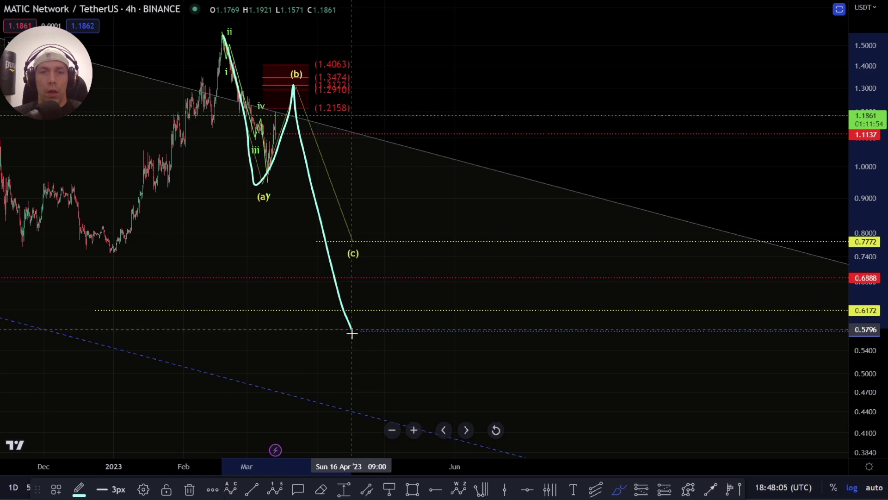
pyautogui.moveTo(383, 296)
pyautogui.mouseDown()
pyautogui.moveTo(414, 308)
pyautogui.moveTo(468, 442)
pyautogui.mouseUp()
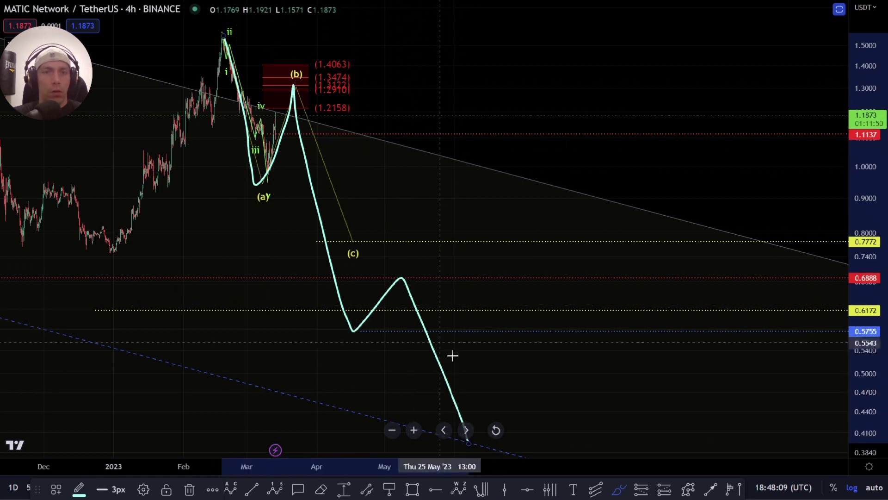
pyautogui.press('Delete')
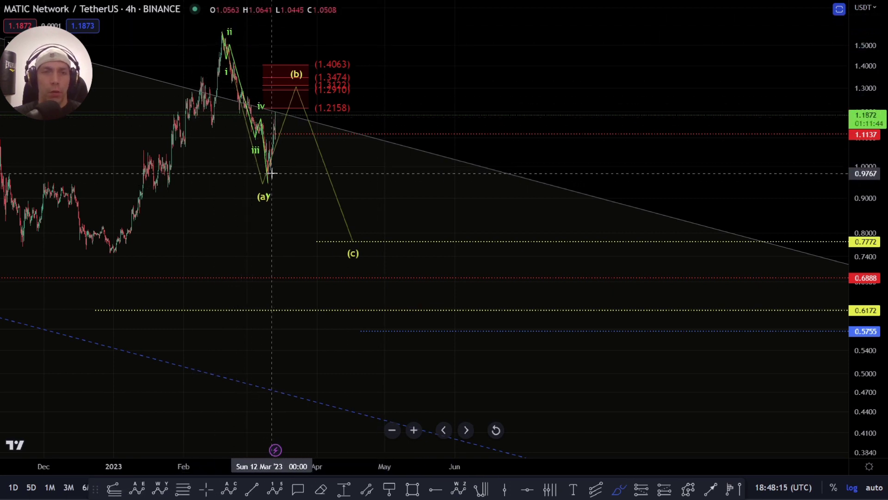
pyautogui.scroll(5, 262, 195)
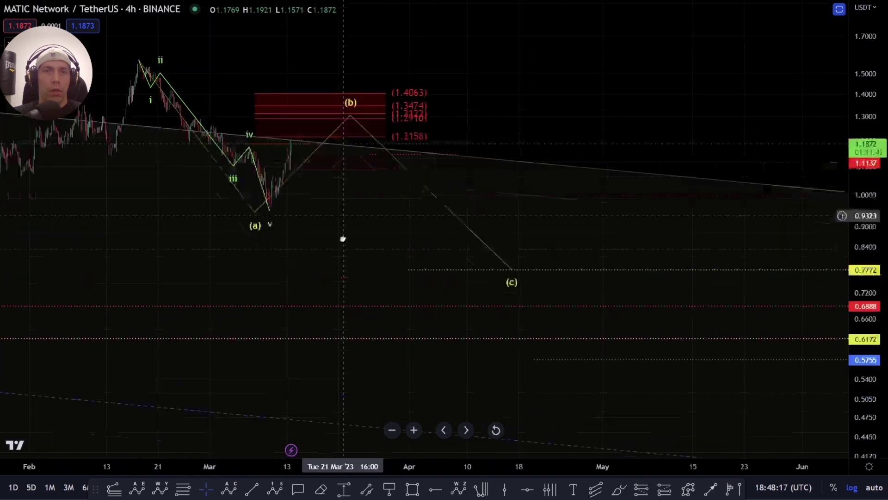
pyautogui.scroll(2, 307, 246)
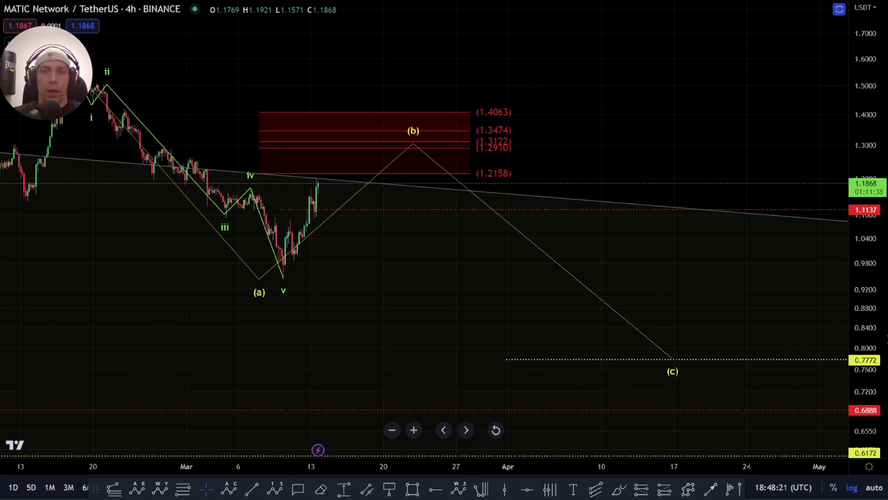
pyautogui.moveTo(887, 339); pyautogui.dragTo(879, 241)
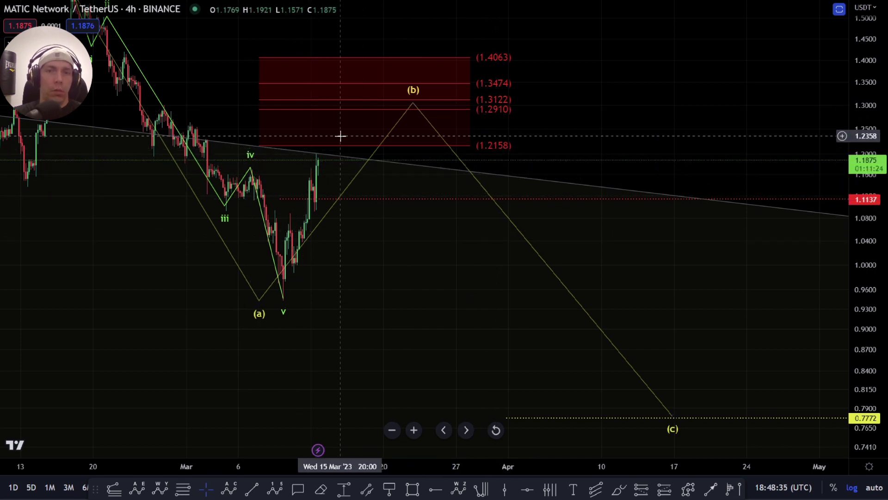
pyautogui.scroll(2, 296, 276)
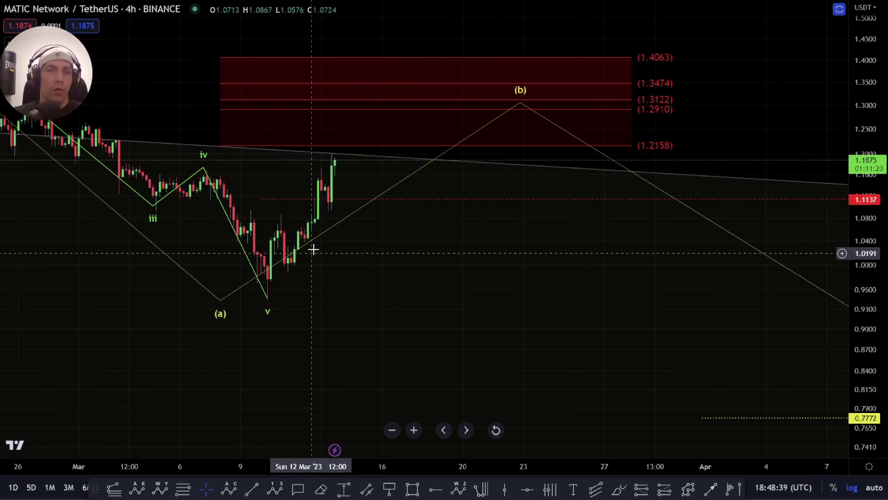
pyautogui.scroll(-1, 340, 166)
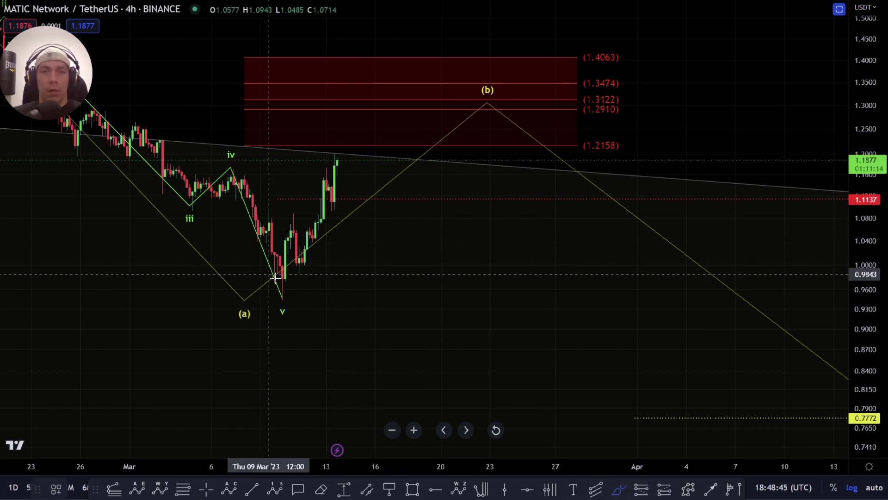
pyautogui.moveTo(279, 300); pyautogui.dragTo(301, 219)
pyautogui.press('Delete')
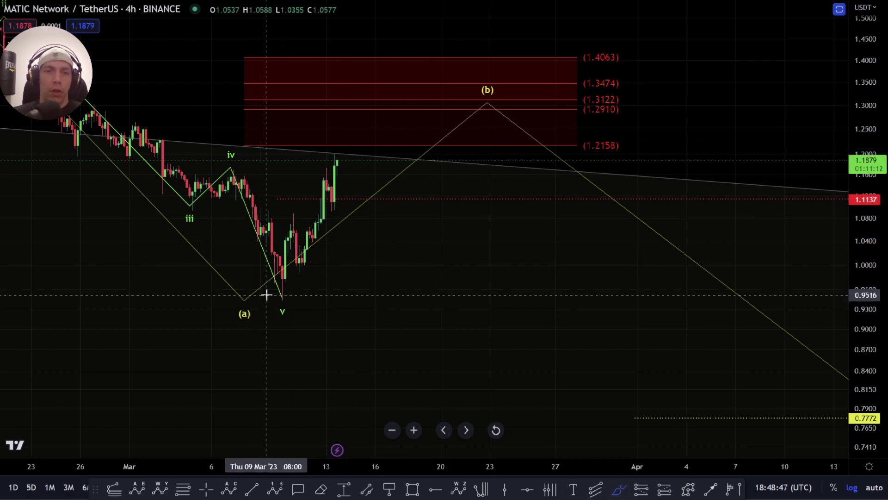
pyautogui.moveTo(272, 292); pyautogui.dragTo(287, 222)
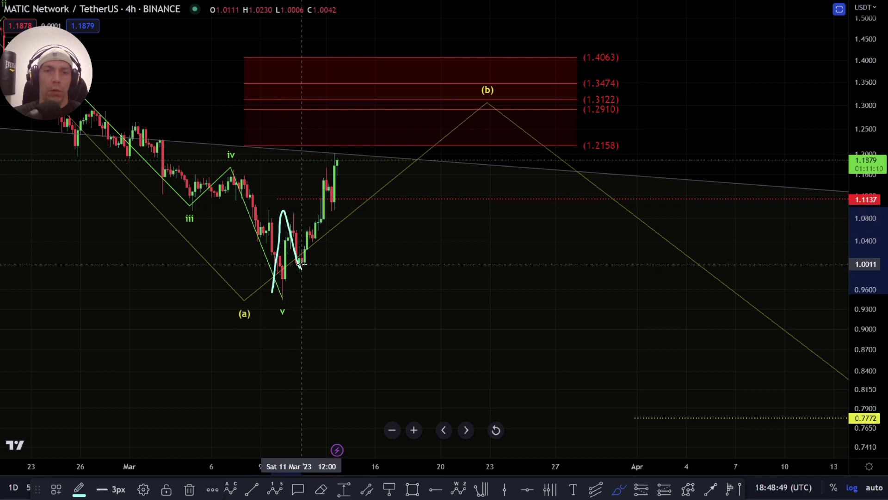
pyautogui.moveTo(300, 264); pyautogui.dragTo(334, 158)
pyautogui.moveTo(380, 184); pyautogui.dragTo(395, 109)
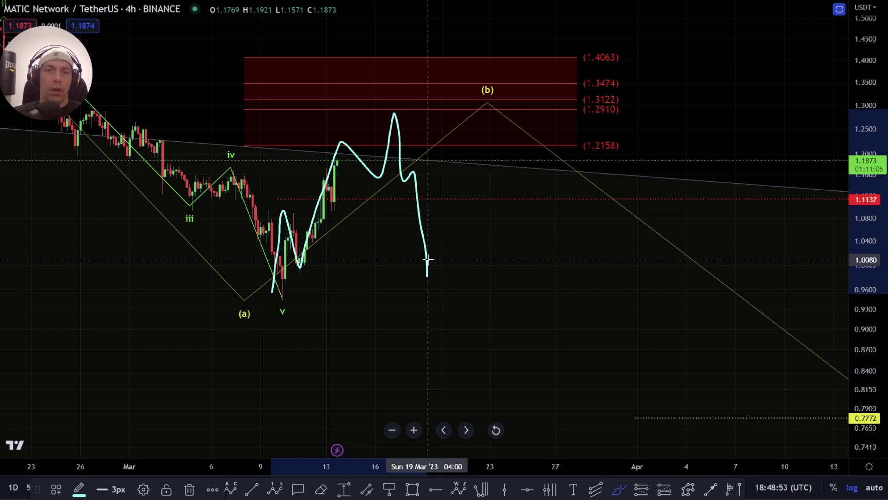
pyautogui.hotkey('ctrl', 'z')
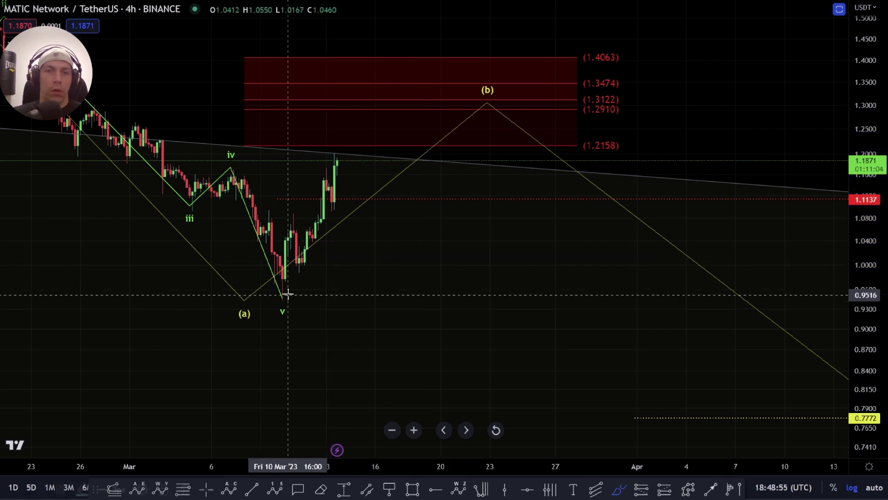
pyautogui.moveTo(287, 294)
pyautogui.mouseDown()
pyautogui.moveTo(350, 141)
pyautogui.moveTo(401, 231)
pyautogui.moveTo(296, 237)
pyautogui.mouseUp()
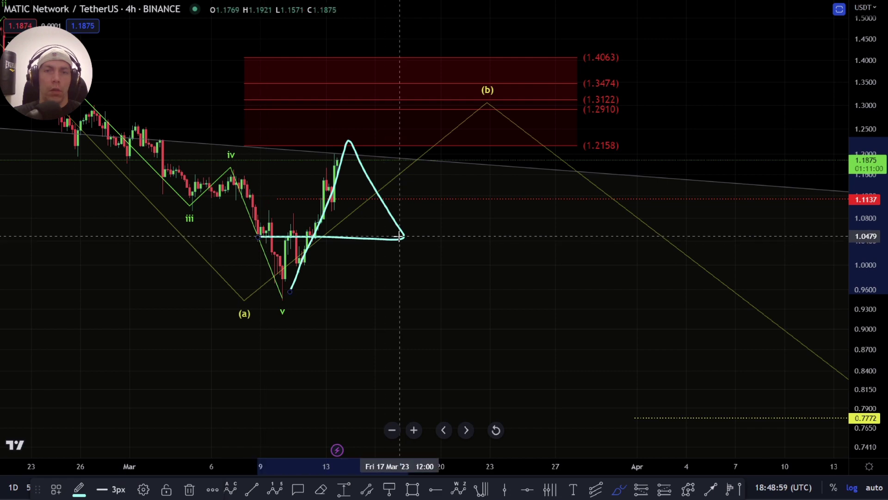
pyautogui.moveTo(401, 233)
pyautogui.mouseDown()
pyautogui.moveTo(451, 72)
pyautogui.moveTo(464, 76)
pyautogui.moveTo(438, 75)
pyautogui.mouseUp()
pyautogui.press('Delete')
pyautogui.scroll(-10, 481, 121)
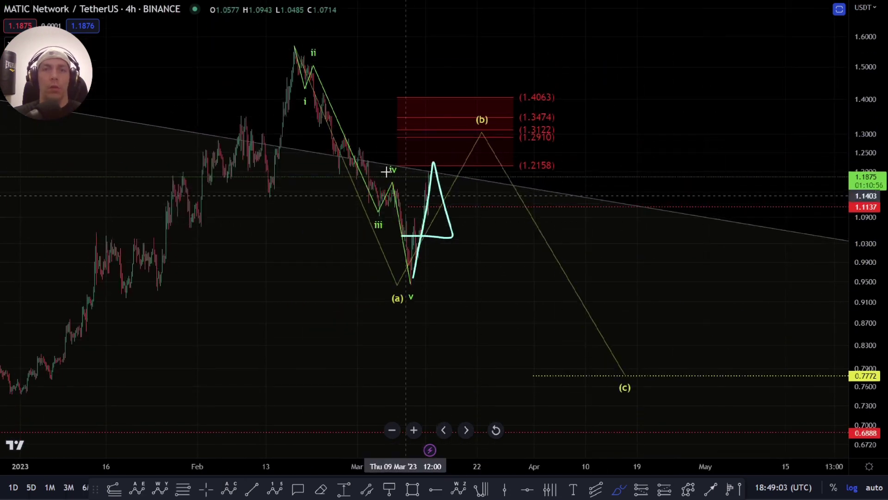
pyautogui.moveTo(310, 44); pyautogui.dragTo(287, 43)
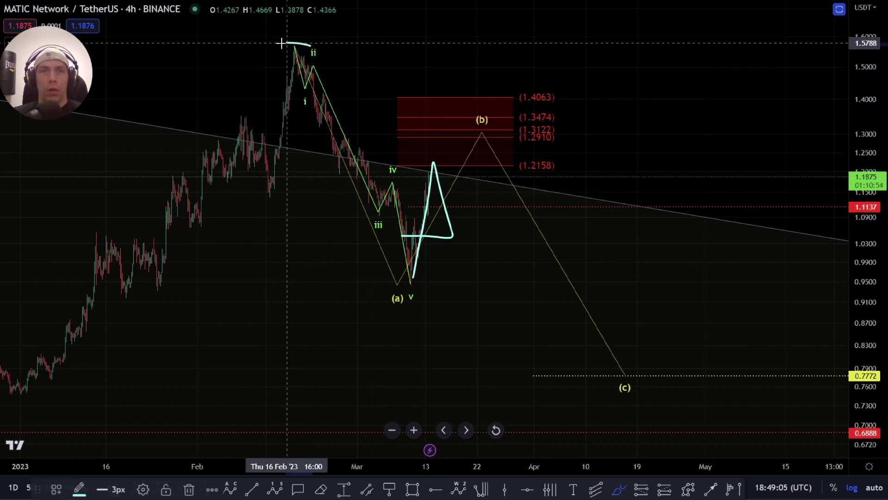
pyautogui.hotkey('ctrl', 'z')
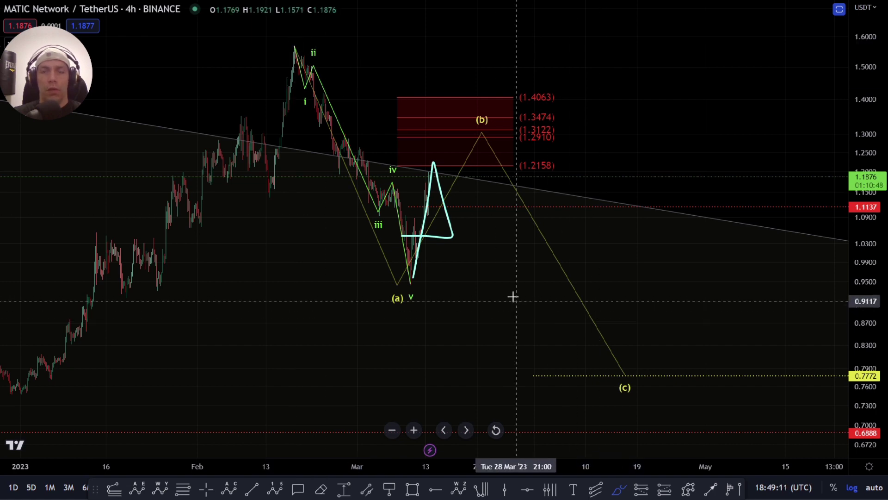
pyautogui.press('Escape')
pyautogui.click(452, 239)
pyautogui.press('Delete')
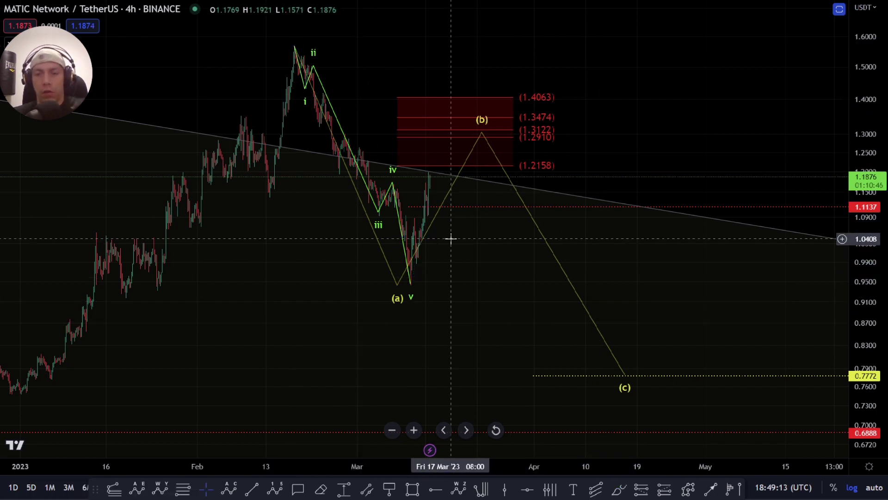
pyautogui.moveTo(465, 248); pyautogui.dragTo(419, 225)
pyautogui.scroll(1, 416, 227)
pyautogui.scroll(1, 359, 288)
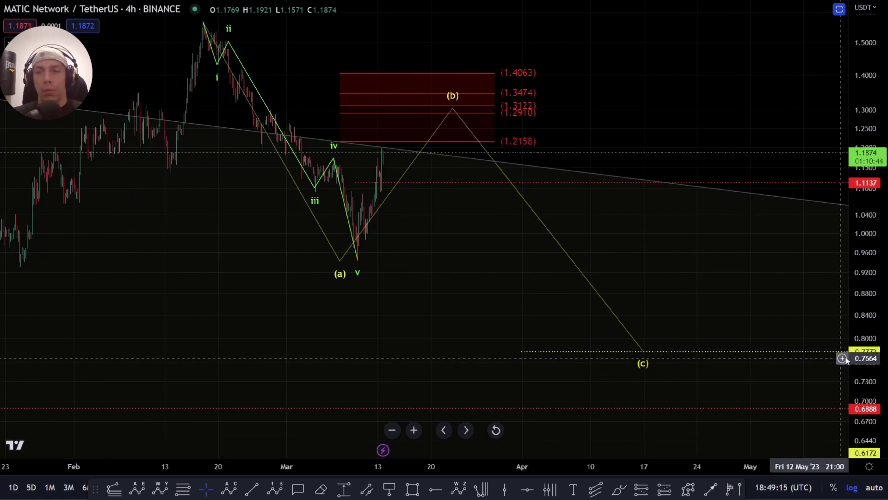
pyautogui.scroll(-2, 385, 316)
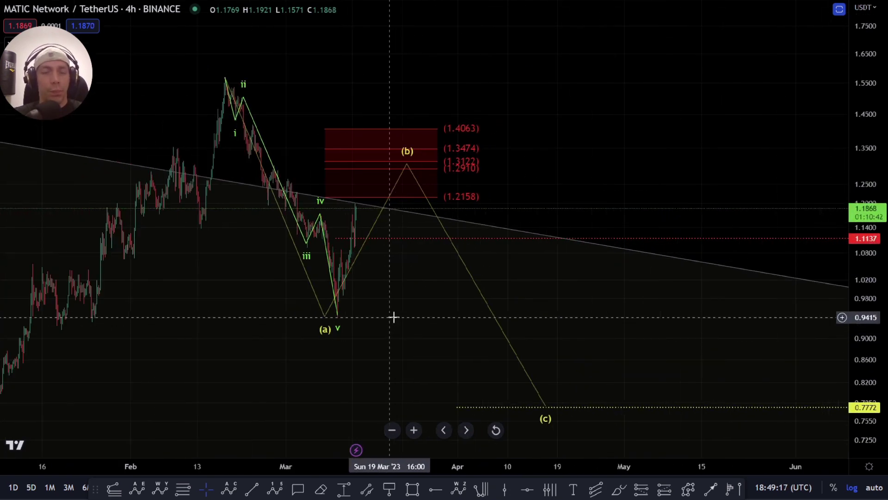
# In the Object Tree, hide '5 wave decline' and show the 'corrective' group.
pyautogui.rightClick(397, 311)
pyautogui.click(444, 372)
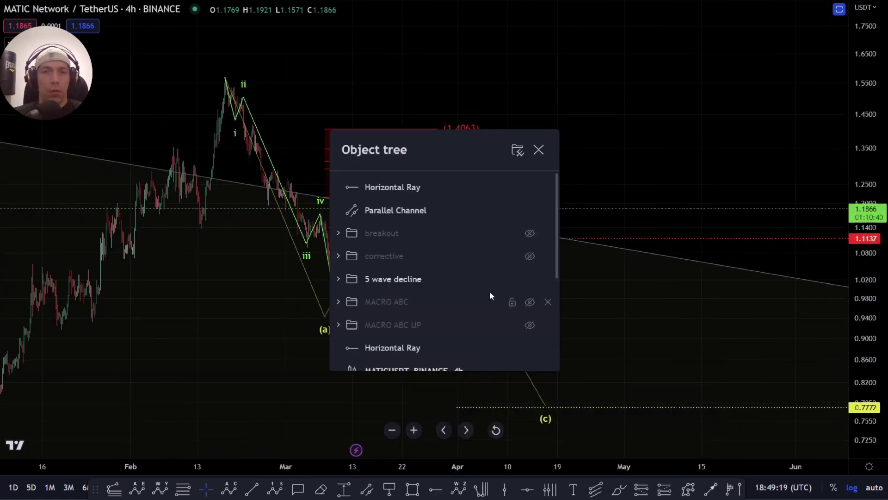
pyautogui.click(529, 279)
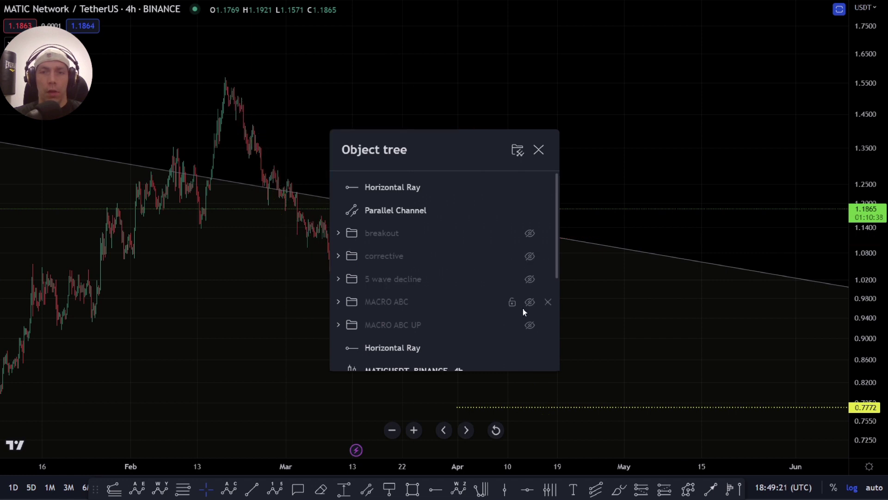
pyautogui.click(524, 234)
pyautogui.click(525, 234)
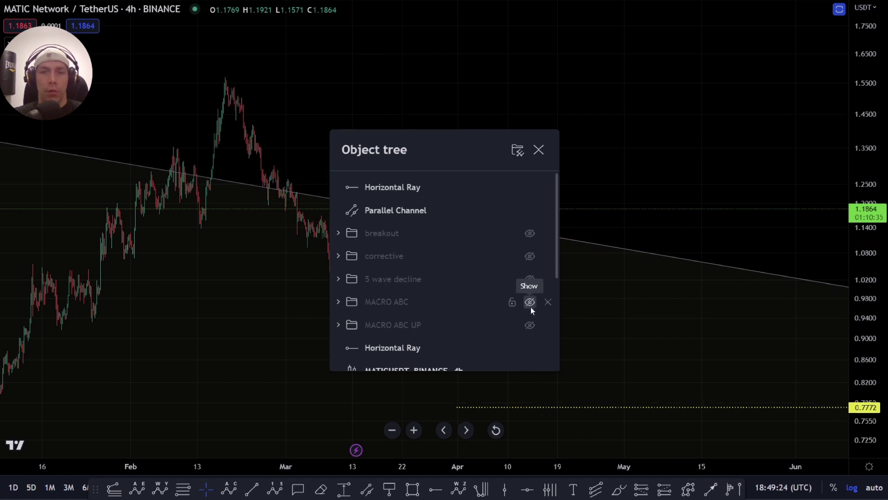
pyautogui.click(530, 256)
pyautogui.click(563, 342)
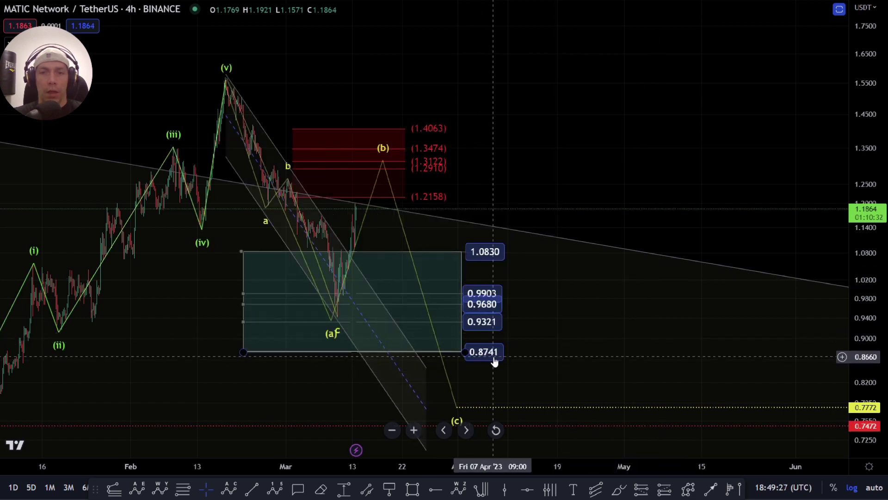
# Brush a loop around the 0.8741 retracement level of the corrective count.
pyautogui.moveTo(518, 342); pyautogui.dragTo(539, 319)
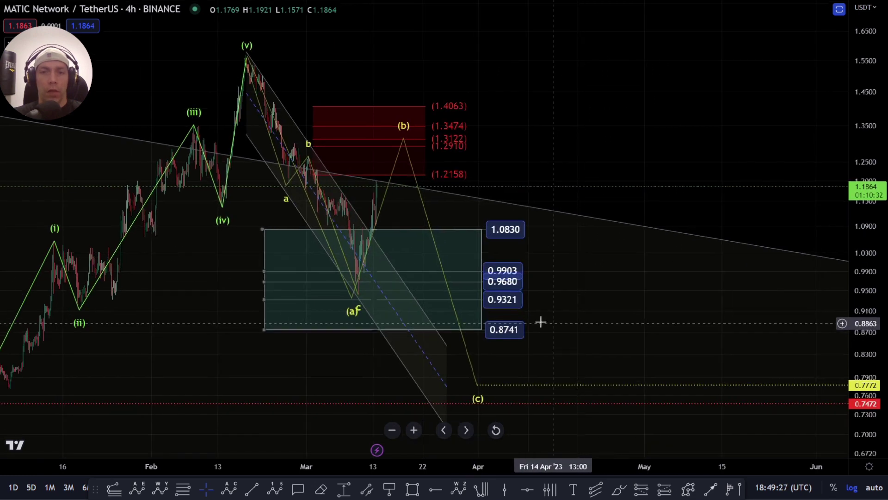
pyautogui.click(617, 491)
pyautogui.moveTo(521, 312)
pyautogui.mouseDown()
pyautogui.moveTo(490, 343)
pyautogui.moveTo(532, 340)
pyautogui.moveTo(490, 306)
pyautogui.mouseUp()
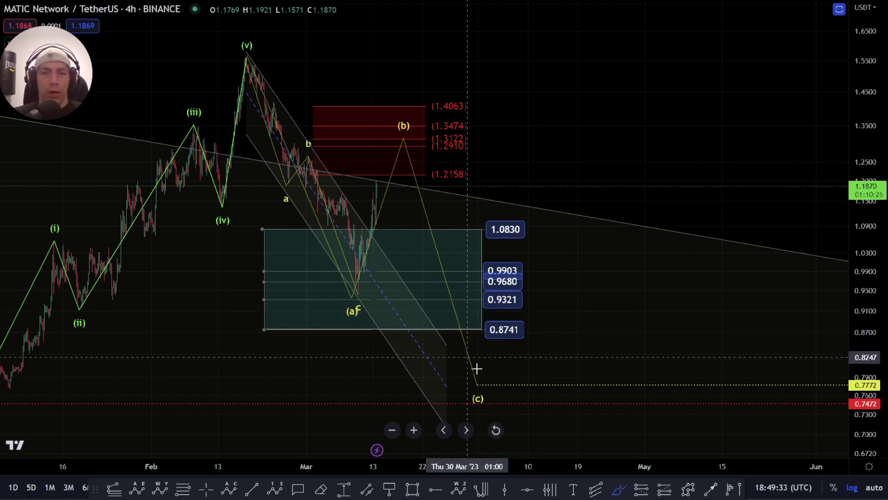
pyautogui.scroll(-3, 577, 402)
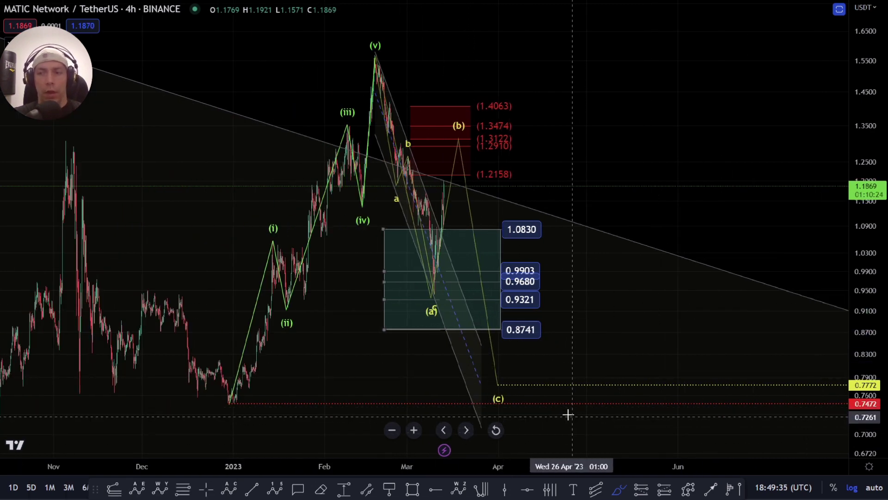
pyautogui.scroll(2, 512, 377)
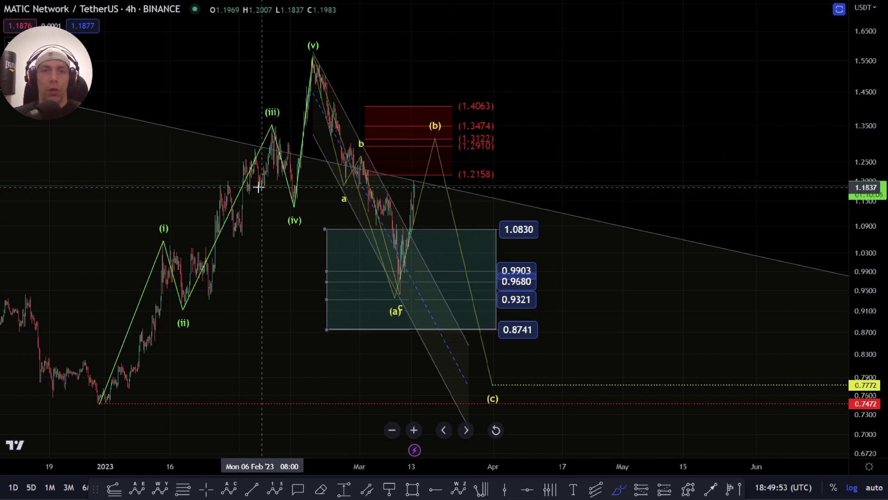
pyautogui.scroll(-5, 371, 267)
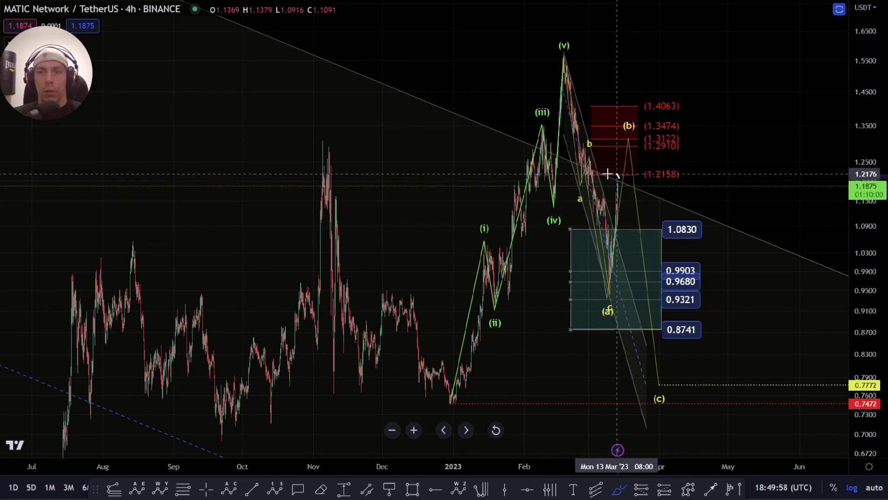
pyautogui.moveTo(607, 174)
pyautogui.mouseDown()
pyautogui.moveTo(619, 178)
pyautogui.moveTo(719, 372)
pyautogui.mouseUp()
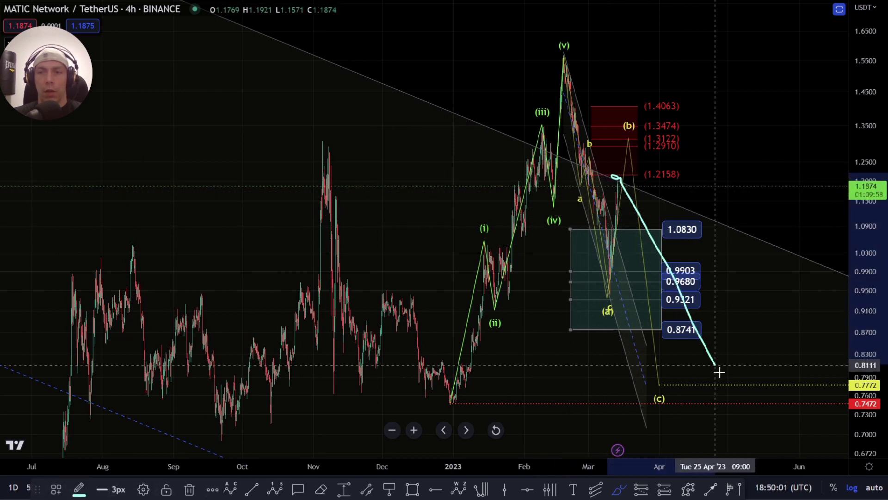
pyautogui.press('Delete')
pyautogui.scroll(6, 736, 322)
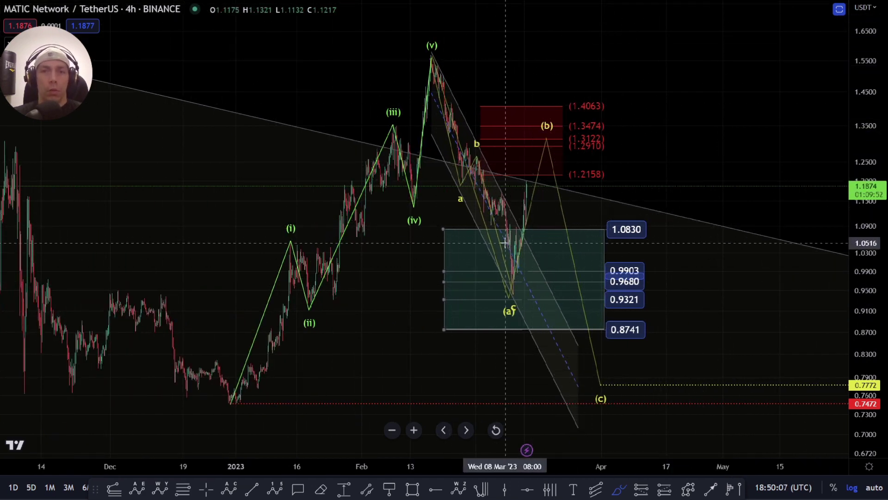
pyautogui.moveTo(524, 204)
pyautogui.mouseDown()
pyautogui.moveTo(540, 165)
pyautogui.moveTo(550, 189)
pyautogui.mouseUp()
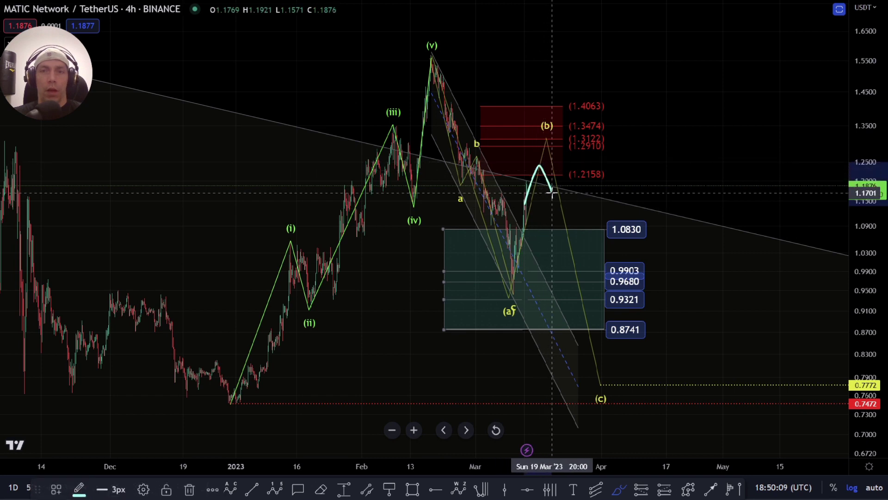
pyautogui.moveTo(473, 188); pyautogui.dragTo(379, 184)
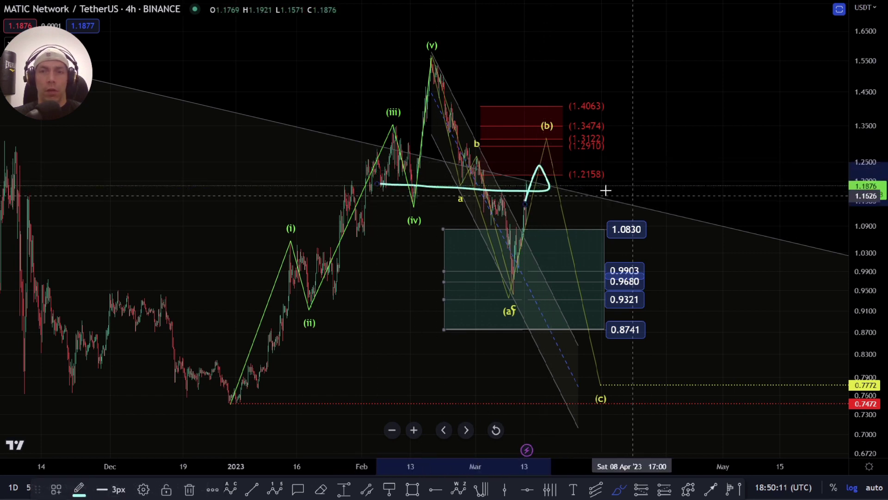
pyautogui.moveTo(551, 185); pyautogui.dragTo(607, 2)
pyautogui.press('Delete')
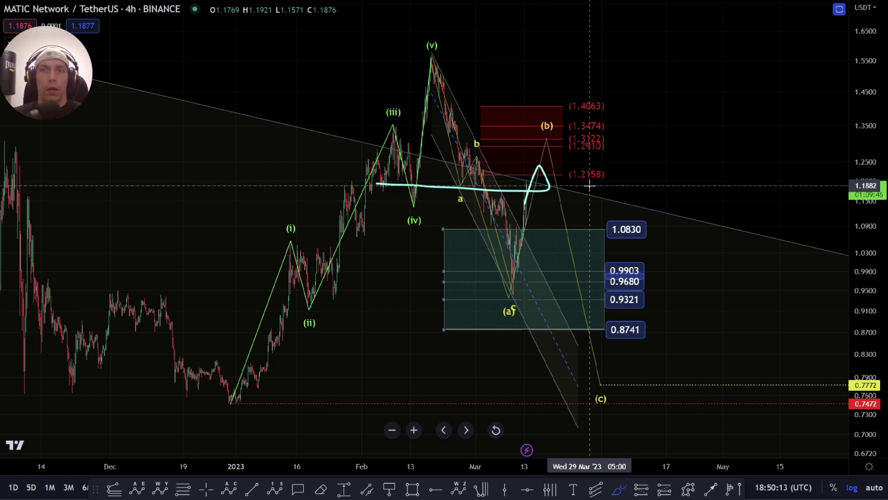
pyautogui.scroll(8, 468, 293)
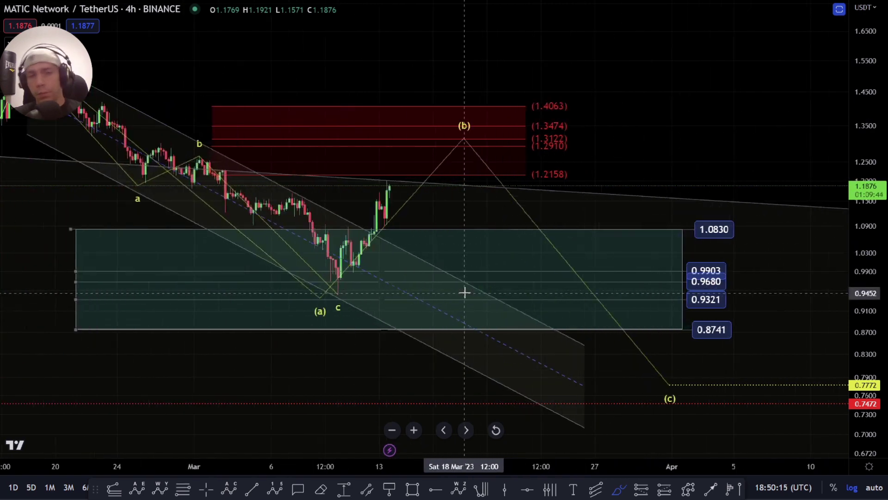
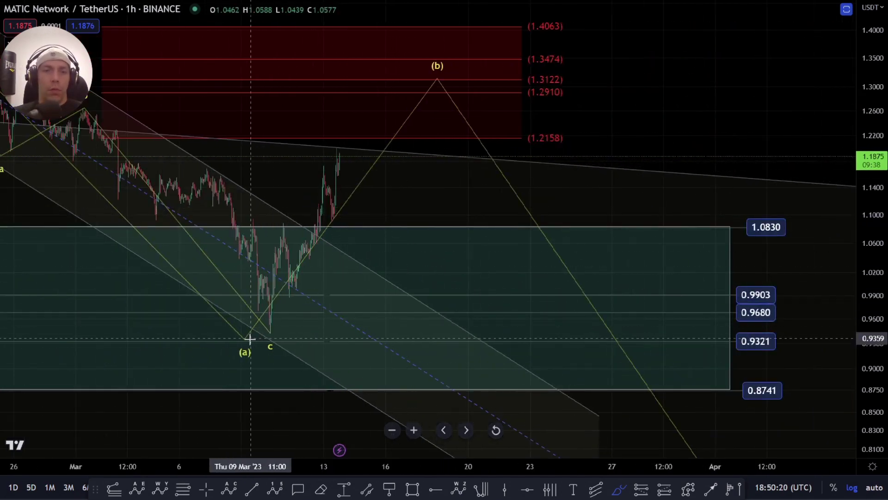
# In the Object Tree, hide the 'corrective' group and show the 'breakout' group.
pyautogui.rightClick(392, 199)
pyautogui.click(463, 371)
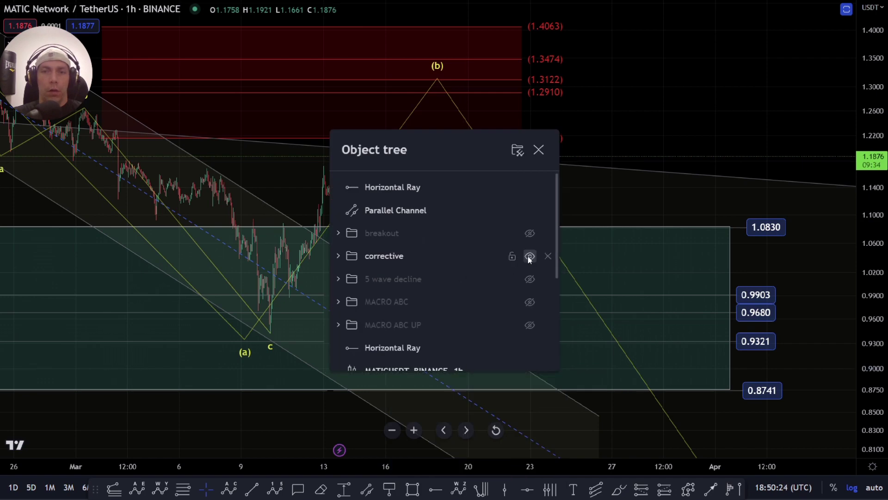
pyautogui.click(529, 257)
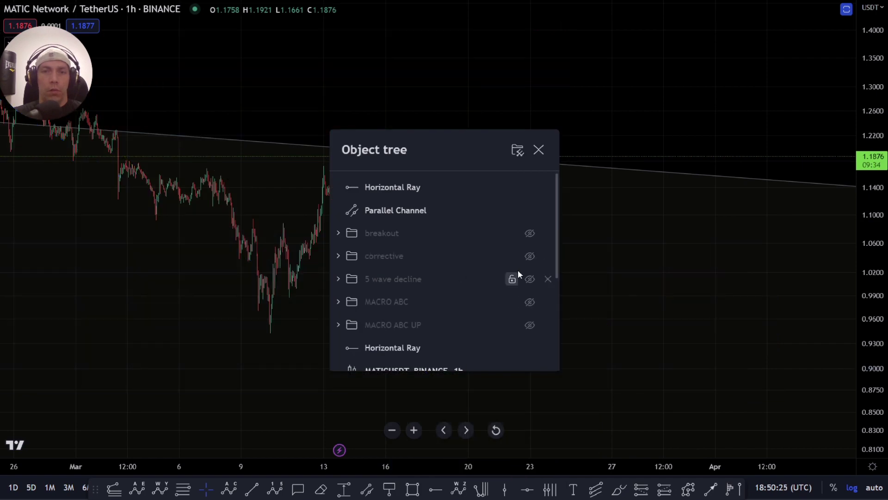
pyautogui.click(530, 233)
pyautogui.press('Escape')
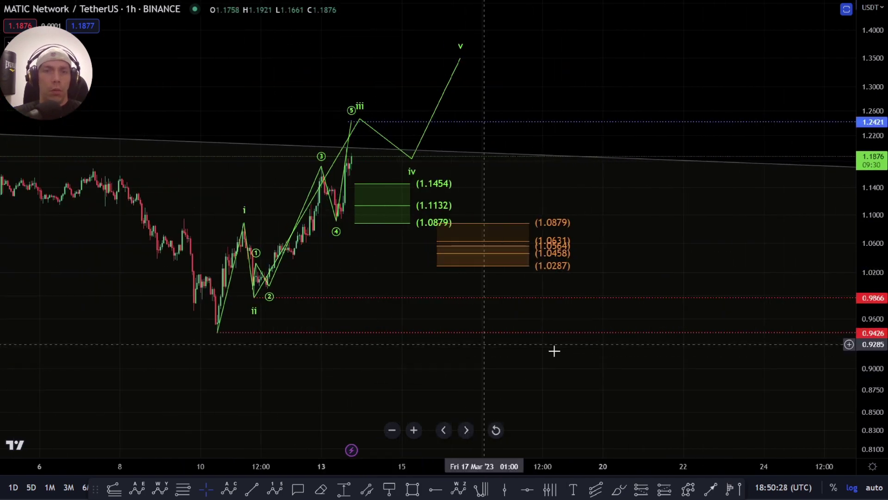
# Zoom and rescale the chart to frame the i–v count with wave v above 1.35.
pyautogui.scroll(4, 375, 339)
pyautogui.moveTo(331, 295); pyautogui.dragTo(348, 317)
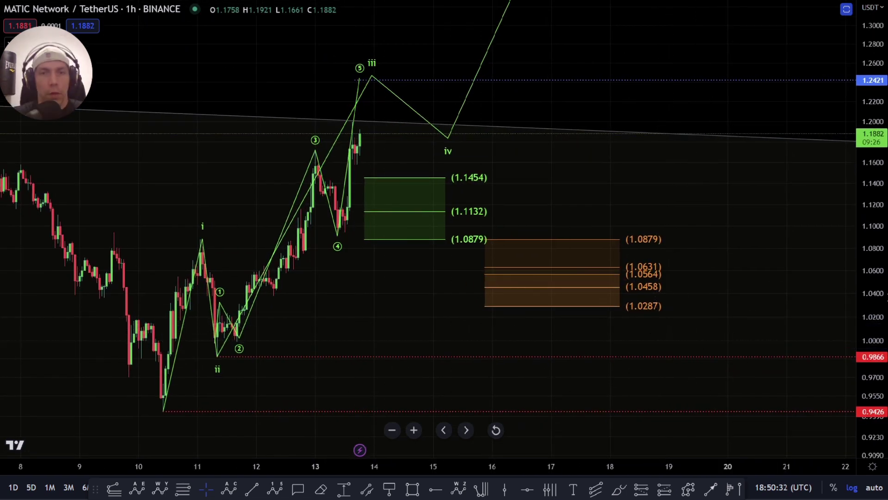
pyautogui.moveTo(884, 266); pyautogui.dragTo(884, 320)
pyautogui.moveTo(392, 266); pyautogui.dragTo(395, 272)
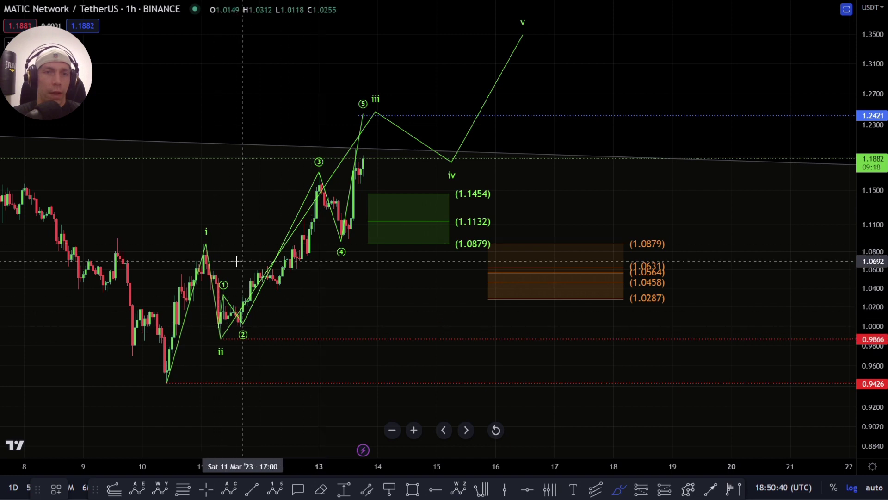
pyautogui.moveTo(168, 380); pyautogui.dragTo(201, 247)
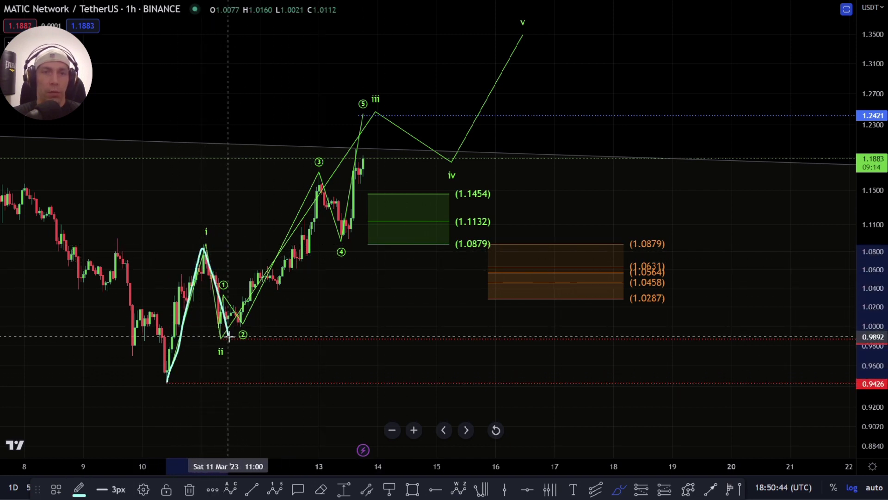
pyautogui.moveTo(228, 338)
pyautogui.mouseDown()
pyautogui.moveTo(314, 195)
pyautogui.moveTo(345, 249)
pyautogui.mouseUp()
pyautogui.moveTo(366, 203); pyautogui.dragTo(456, 30)
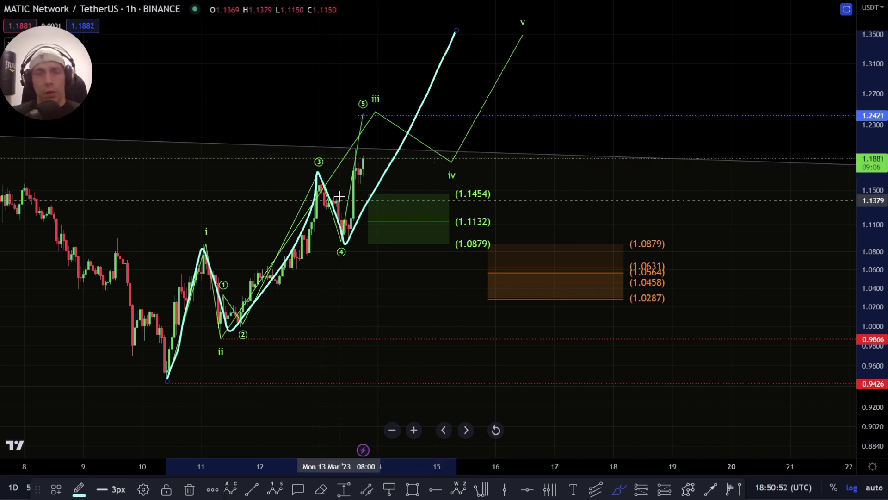
pyautogui.press('Delete')
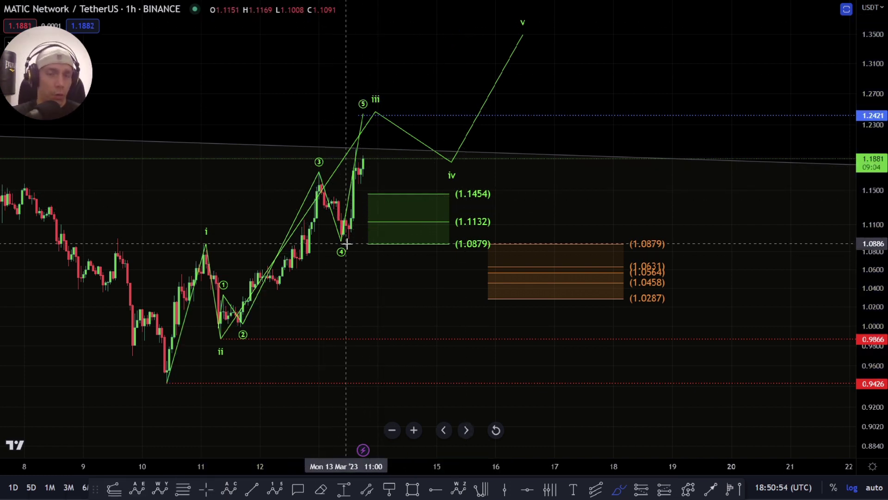
pyautogui.scroll(3, 353, 269)
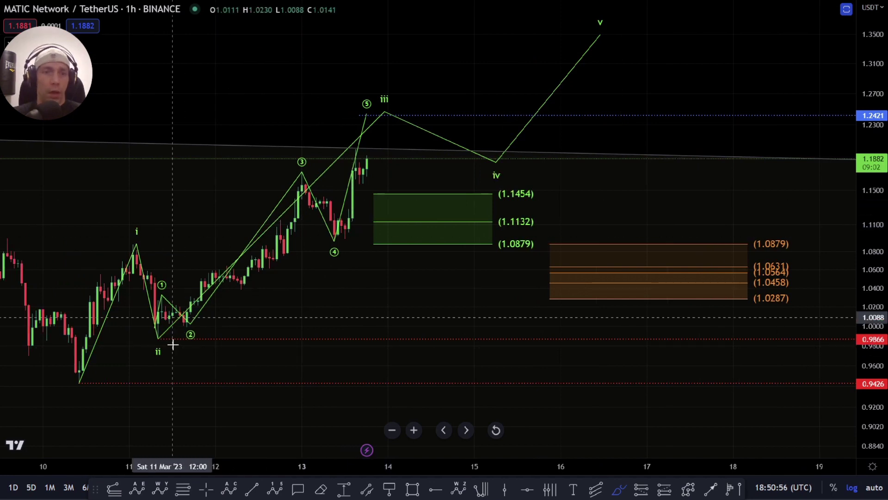
pyautogui.scroll(-1, 169, 342)
pyautogui.moveTo(159, 338)
pyautogui.mouseDown()
pyautogui.moveTo(165, 305)
pyautogui.moveTo(245, 250)
pyautogui.moveTo(277, 176)
pyautogui.moveTo(309, 236)
pyautogui.mouseUp()
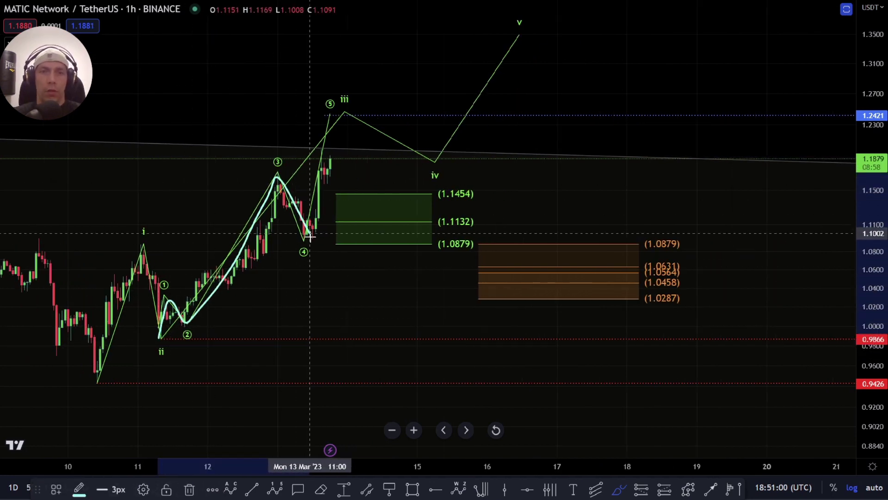
pyautogui.press('Delete')
pyautogui.scroll(3, 323, 289)
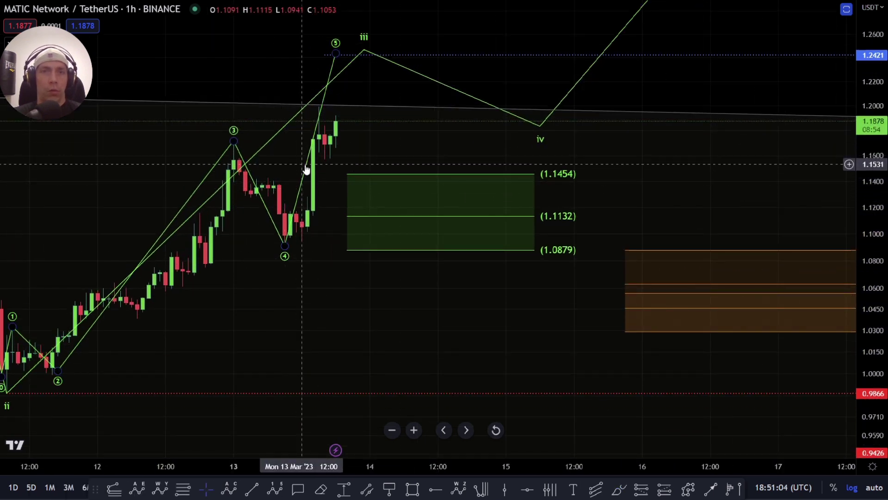
pyautogui.moveTo(351, 250); pyautogui.dragTo(334, 299)
pyautogui.hotkey('ctrl', 'z')
pyautogui.moveTo(396, 299); pyautogui.dragTo(398, 347)
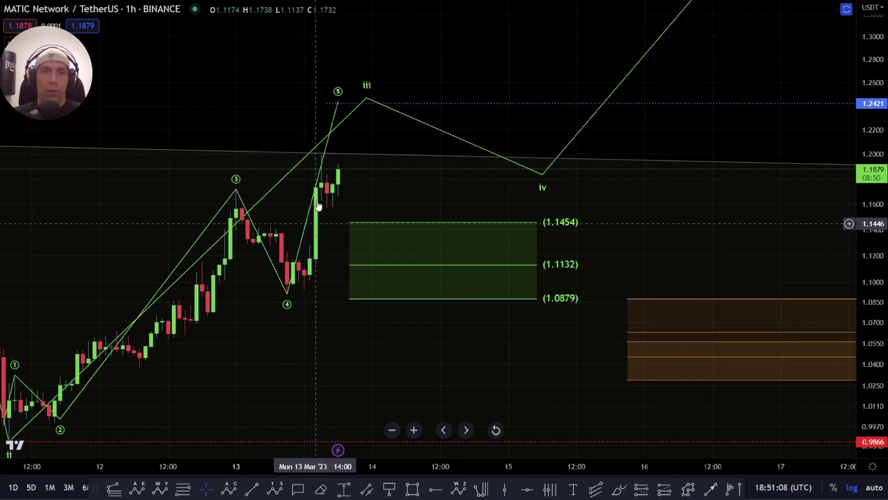
# Draw an Elliott impulse subwave count from the wave ④ low to just below the iii top.
pyautogui.click(274, 492)
pyautogui.click(298, 254)
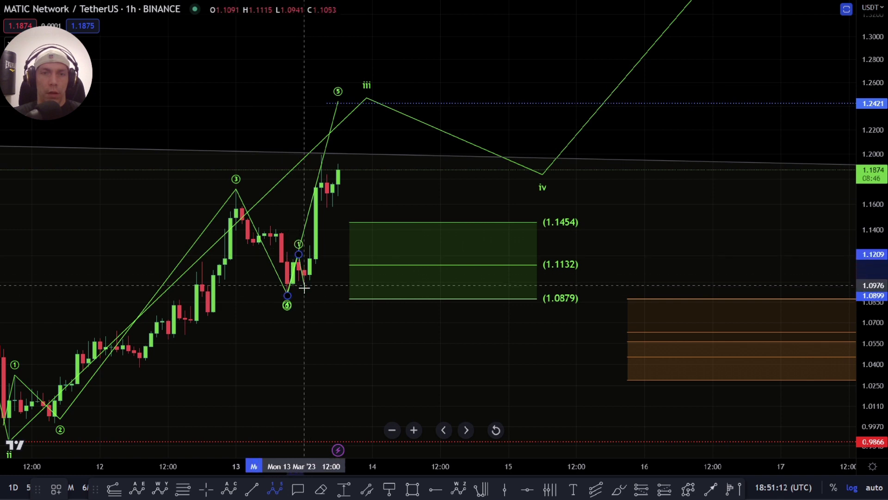
pyautogui.click(304, 289)
pyautogui.click(315, 153)
pyautogui.click(333, 207)
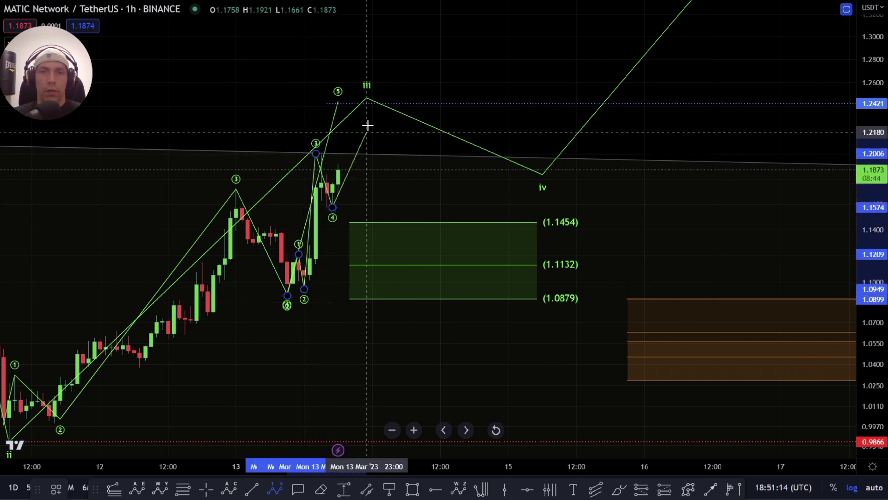
pyautogui.click(355, 104)
pyautogui.scroll(2, 358, 244)
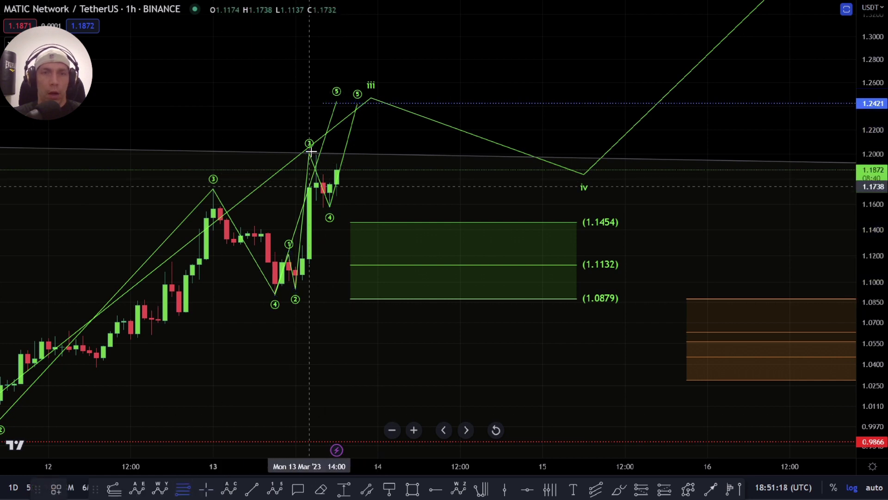
# Draw a Fib retracement from the 1.1995 high with the '5th wave' template, then delete it.
pyautogui.click(185, 493)
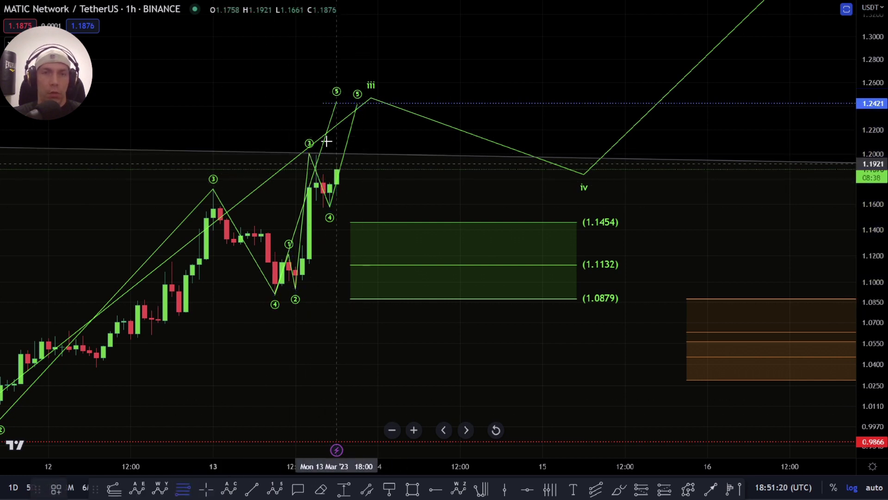
pyautogui.click(316, 152)
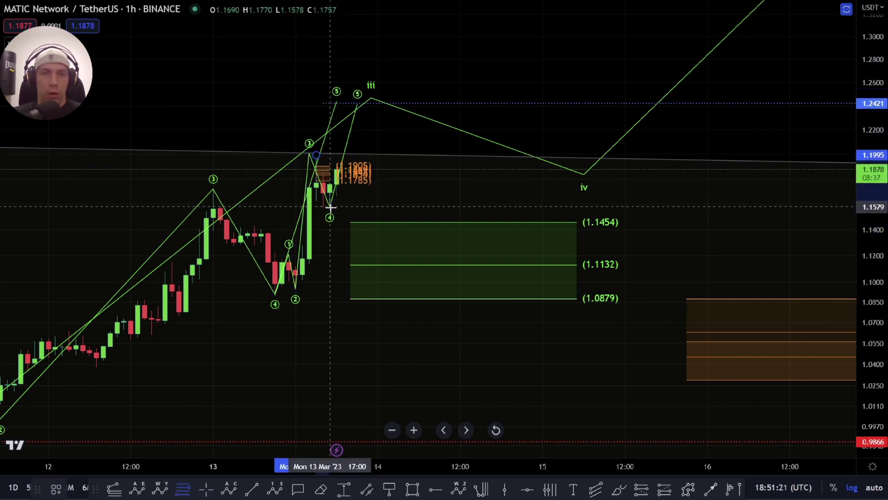
pyautogui.click(371, 207)
pyautogui.click(63, 494)
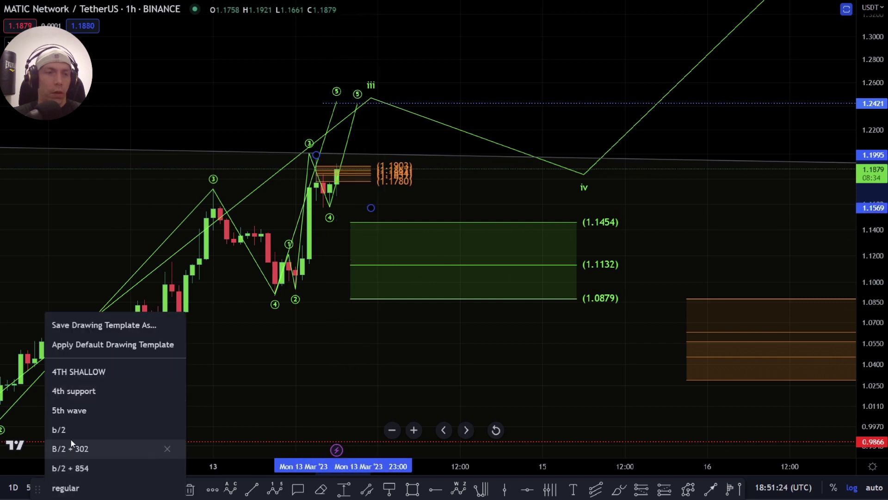
pyautogui.click(80, 409)
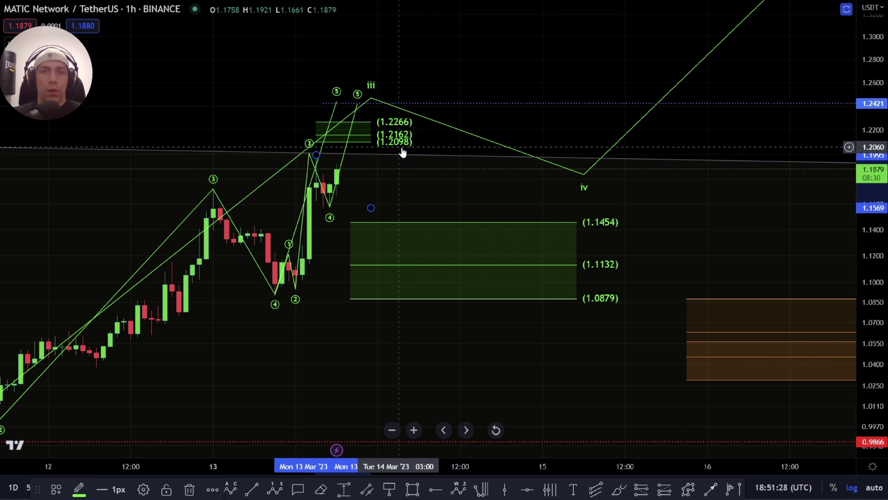
pyautogui.rightClick(401, 148)
pyautogui.click(401, 147)
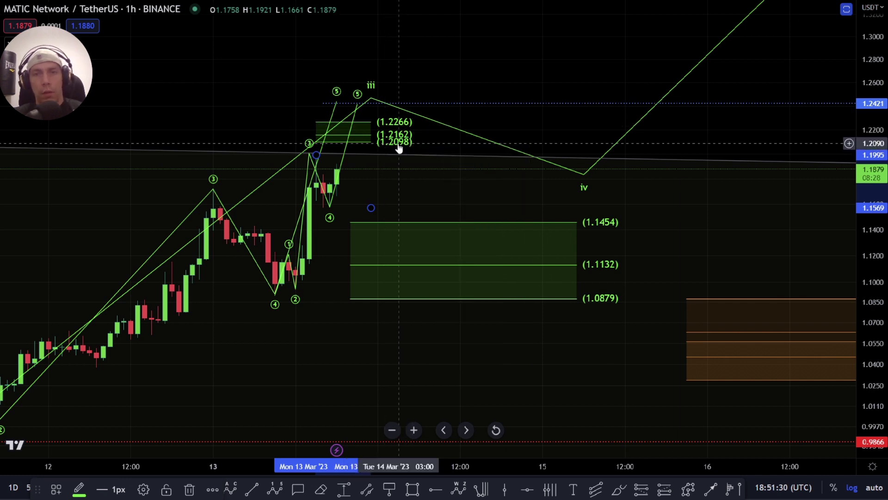
pyautogui.press('Delete')
pyautogui.scroll(-2, 807, 156)
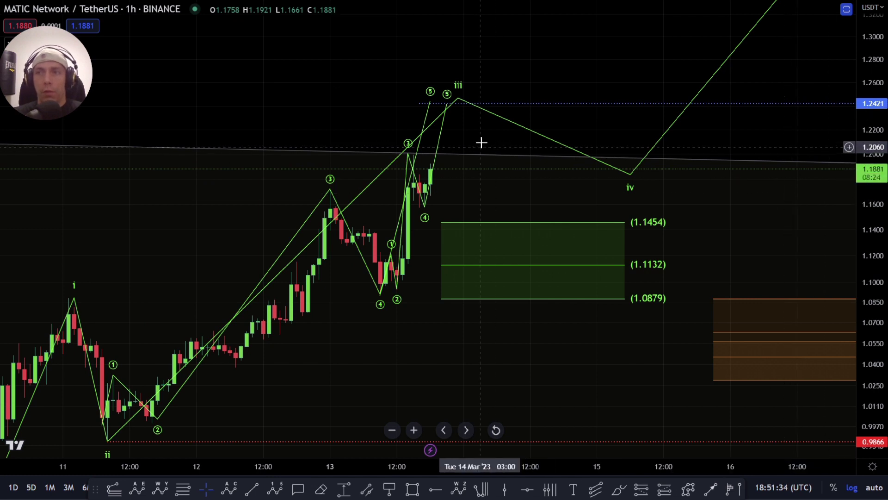
# Circle the wave ⑤/iii top with the brush, then delete the circle.
pyautogui.click(618, 489)
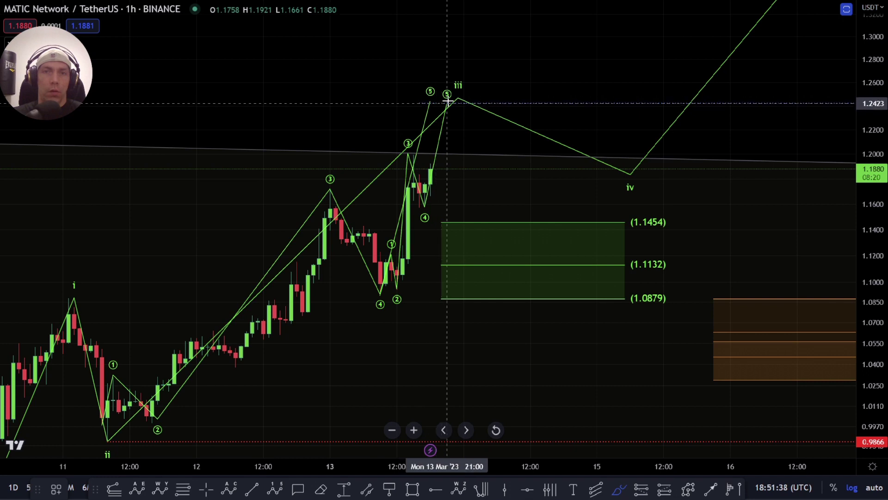
pyautogui.moveTo(447, 100)
pyautogui.mouseDown()
pyautogui.moveTo(460, 107)
pyautogui.moveTo(443, 105)
pyautogui.mouseUp()
pyautogui.press('Delete')
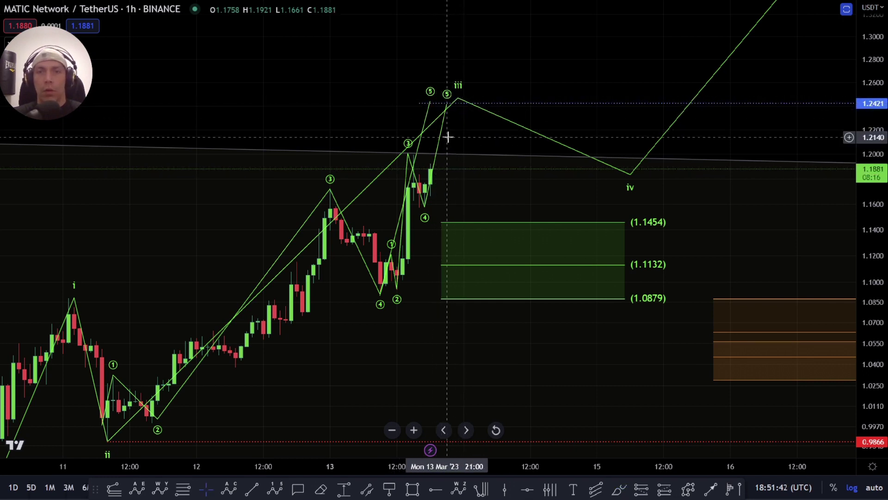
# Remove the small subwave count and move wave iv down into the green 1.1454–1.0879 box.
pyautogui.middleClick(442, 136)
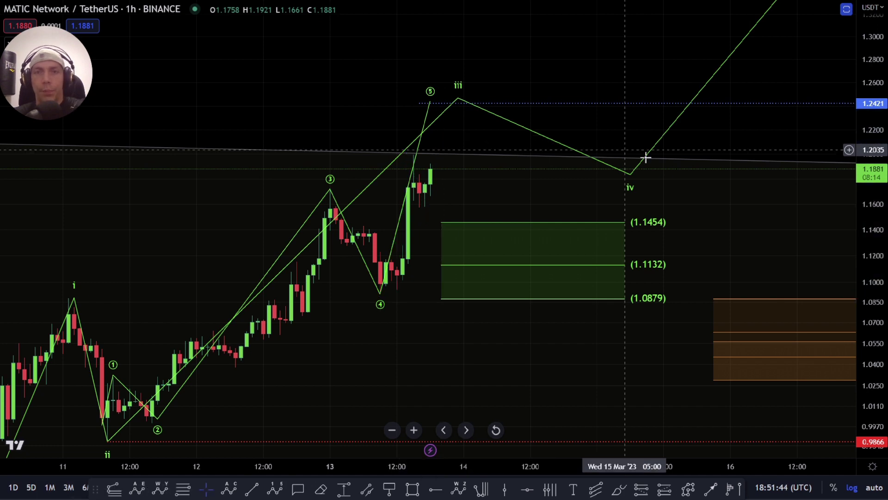
pyautogui.moveTo(631, 175); pyautogui.dragTo(553, 262)
pyautogui.moveTo(615, 241); pyautogui.dragTo(580, 231)
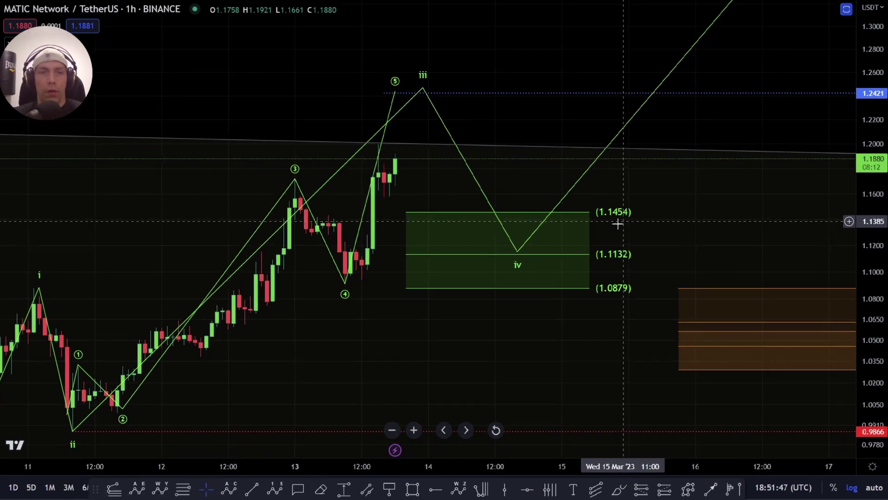
# Sketch a choppy brush path from iii down to iv, then delete the sketches and rescale.
pyautogui.click(617, 489)
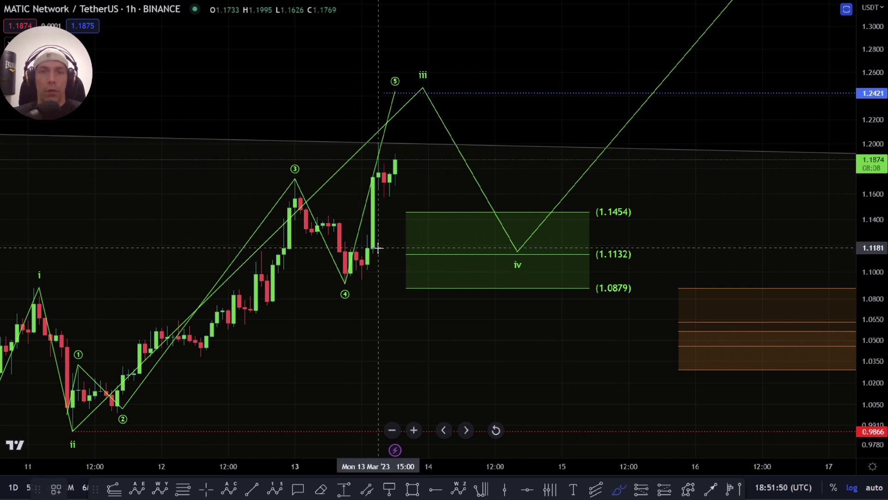
pyautogui.moveTo(401, 106); pyautogui.dragTo(516, 251)
pyautogui.moveTo(620, 201)
pyautogui.mouseDown()
pyautogui.moveTo(420, 186)
pyautogui.moveTo(401, 290)
pyautogui.moveTo(615, 298)
pyautogui.moveTo(636, 200)
pyautogui.moveTo(613, 180)
pyautogui.mouseUp()
pyautogui.hotkey('ctrl', 'z')
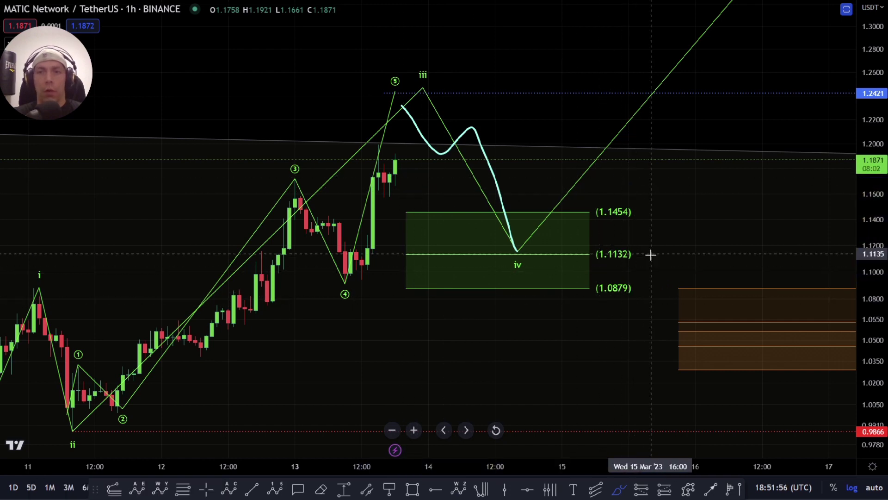
pyautogui.scroll(-3, 657, 249)
pyautogui.click(487, 208)
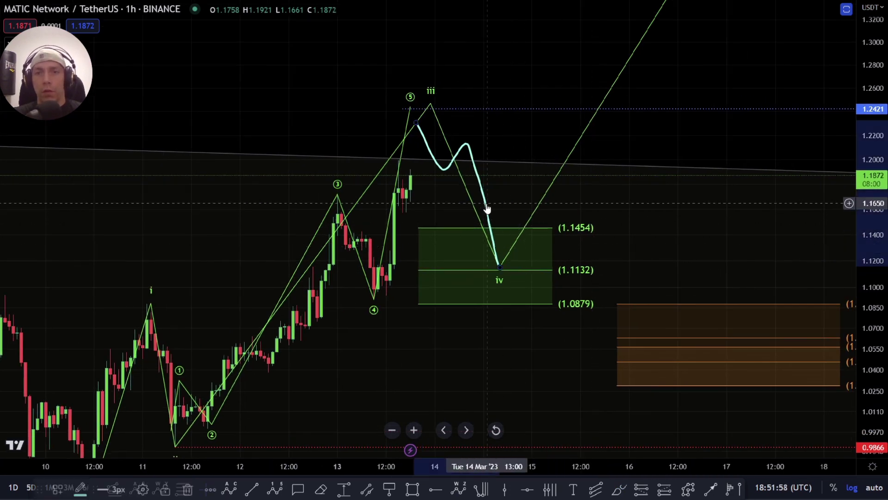
pyautogui.press('Delete')
pyautogui.moveTo(871, 243); pyautogui.dragTo(871, 304)
# Pull wave v's endpoint down to a lower target near 1.29.
pyautogui.moveTo(728, 232); pyautogui.dragTo(696, 236)
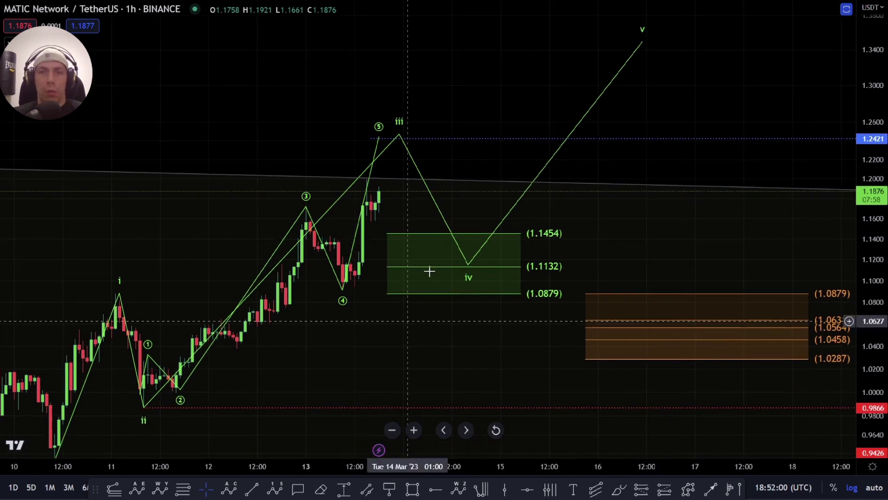
pyautogui.moveTo(642, 42); pyautogui.dragTo(516, 97)
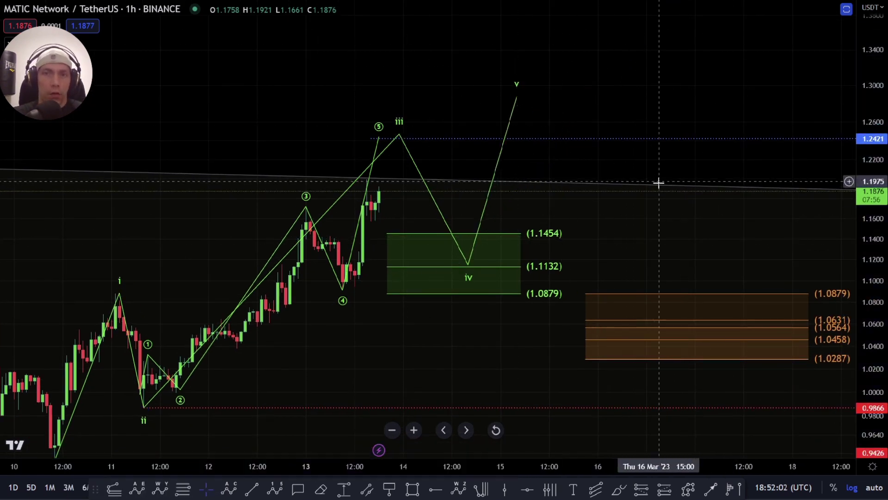
pyautogui.moveTo(643, 267); pyautogui.dragTo(638, 253)
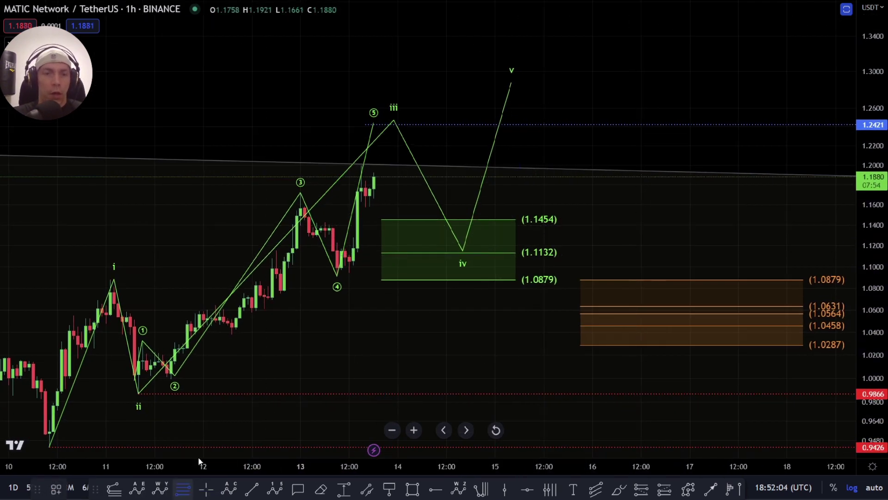
# Draw a green 1.2766 / 1.2974 / 1.3319 level box and shift it over the wave v peak.
pyautogui.click(365, 123)
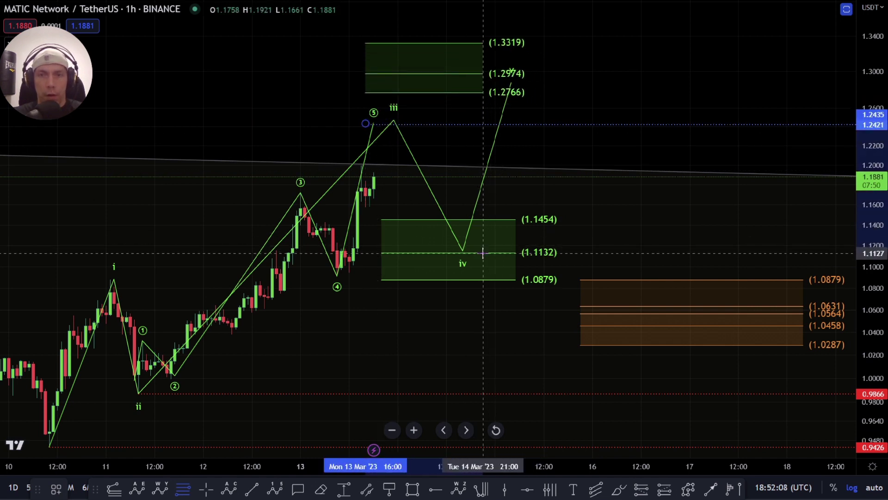
pyautogui.click(483, 253)
pyautogui.moveTo(459, 97); pyautogui.dragTo(532, 97)
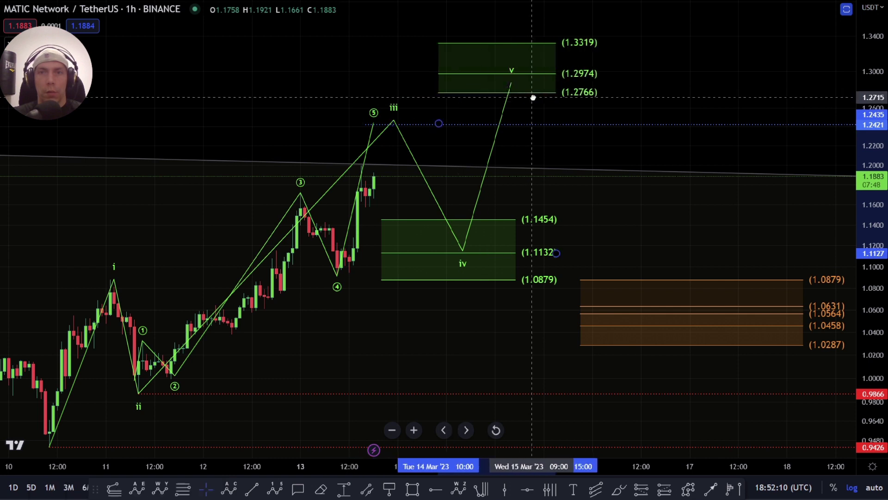
pyautogui.click(510, 83)
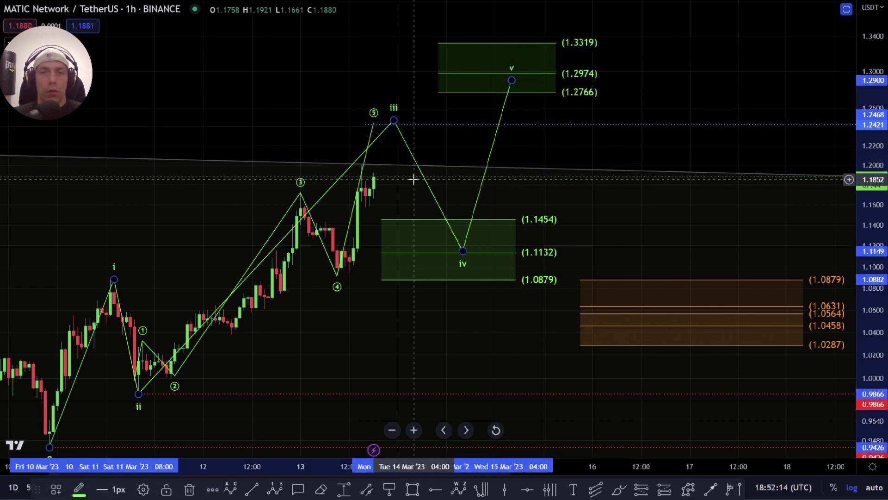
pyautogui.scroll(-4, 414, 179)
pyautogui.moveTo(379, 301); pyautogui.dragTo(390, 273)
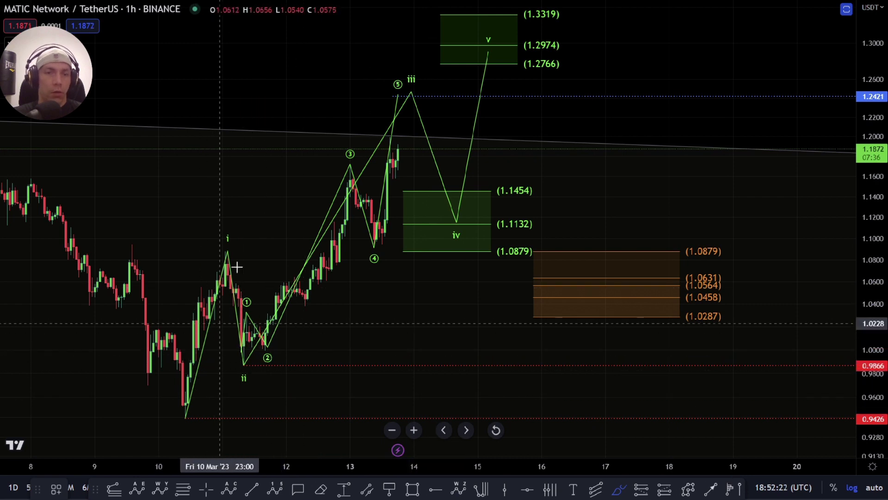
pyautogui.moveTo(213, 382); pyautogui.dragTo(209, 384)
pyautogui.moveTo(189, 419)
pyautogui.mouseDown()
pyautogui.moveTo(215, 277)
pyautogui.moveTo(237, 252)
pyautogui.moveTo(278, 355)
pyautogui.moveTo(294, 294)
pyautogui.moveTo(350, 175)
pyautogui.moveTo(381, 243)
pyautogui.moveTo(402, 137)
pyautogui.moveTo(428, 221)
pyautogui.moveTo(465, 6)
pyautogui.mouseUp()
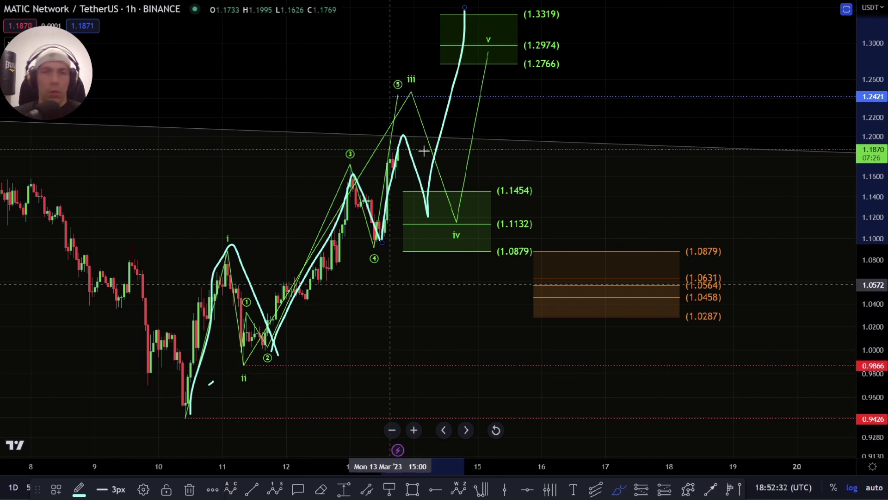
pyautogui.hotkey('ctrl', 'z')
pyautogui.hotkey('ctrl', 'z')
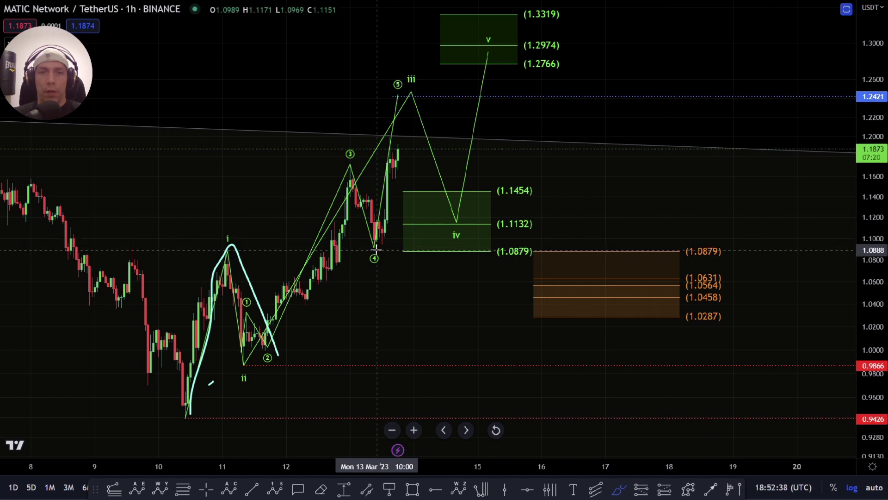
pyautogui.moveTo(376, 249); pyautogui.dragTo(397, 145)
pyautogui.moveTo(440, 213); pyautogui.dragTo(461, 16)
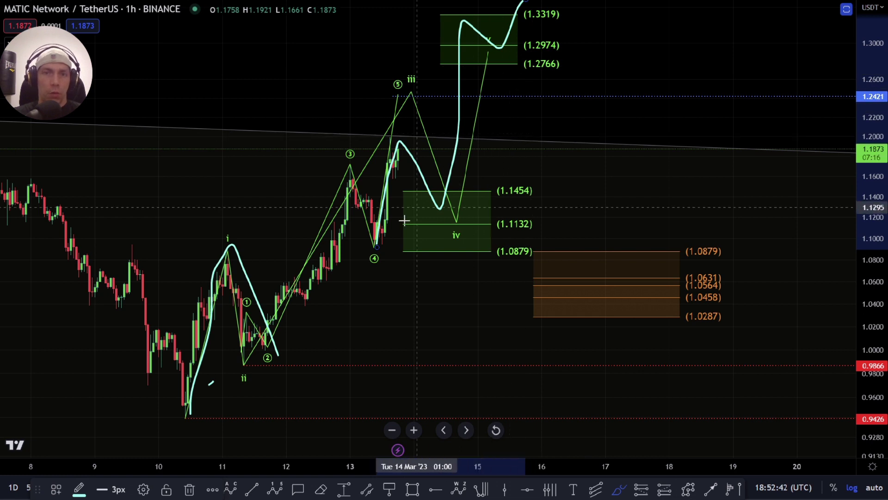
pyautogui.hotkey('ctrl', 'z')
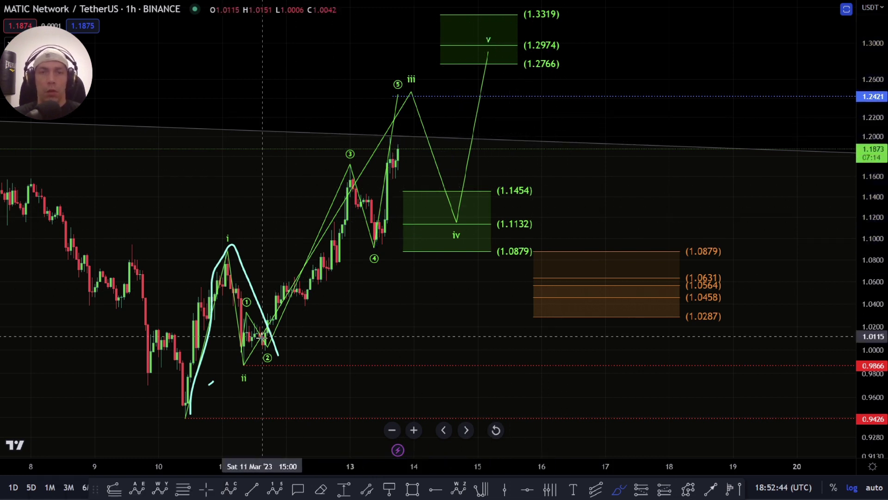
pyautogui.hotkey('ctrl', 'z')
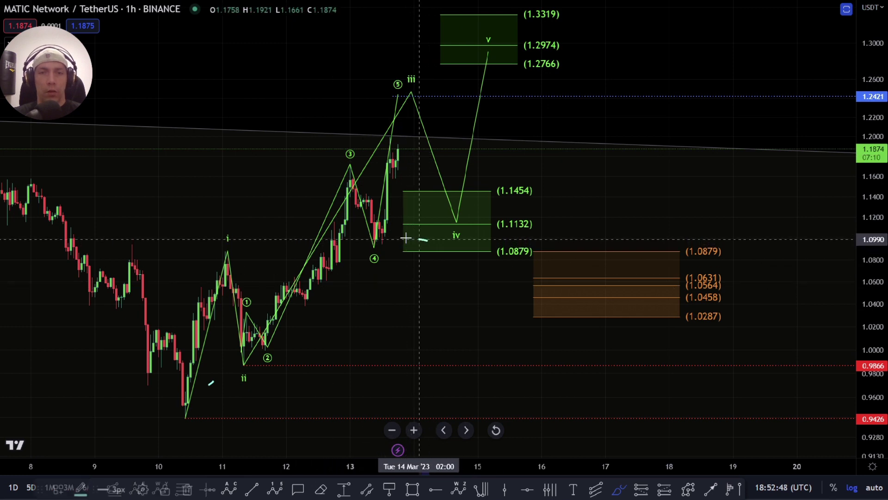
pyautogui.moveTo(405, 237); pyautogui.dragTo(387, 249)
pyautogui.press('Delete')
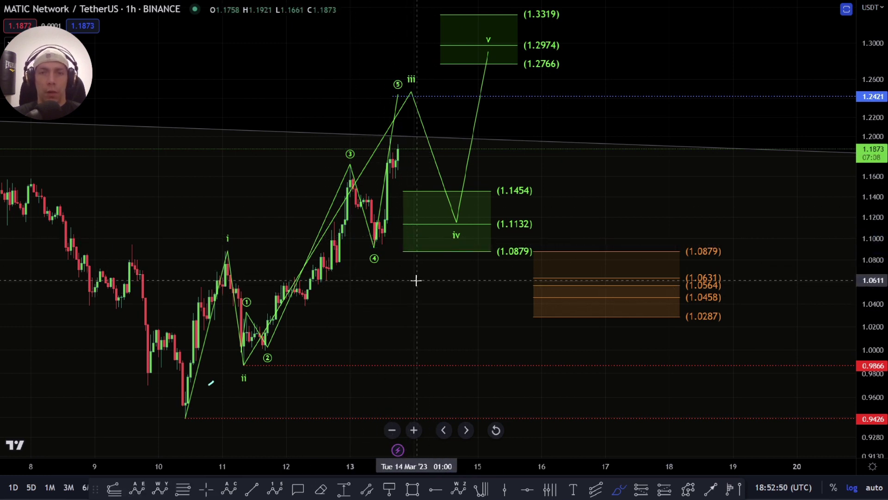
pyautogui.moveTo(373, 250); pyautogui.dragTo(392, 184)
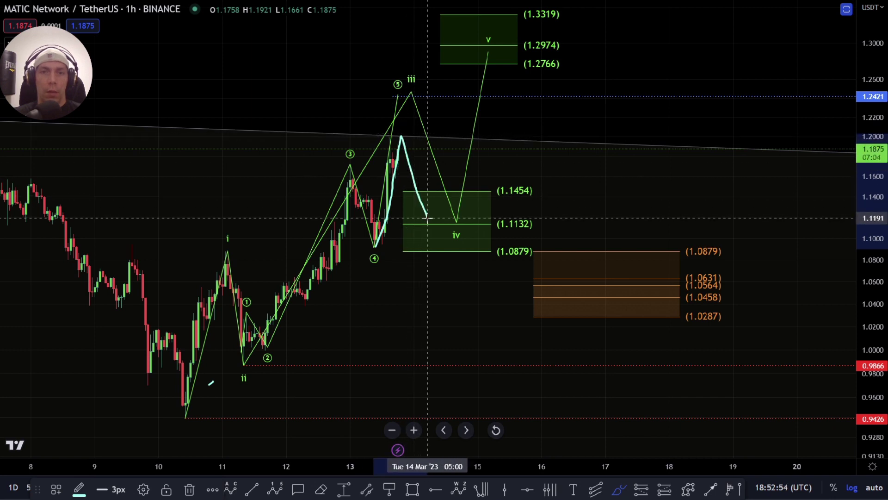
pyautogui.moveTo(448, 140)
pyautogui.mouseDown()
pyautogui.moveTo(458, 67)
pyautogui.moveTo(489, 84)
pyautogui.moveTo(508, 28)
pyautogui.mouseUp()
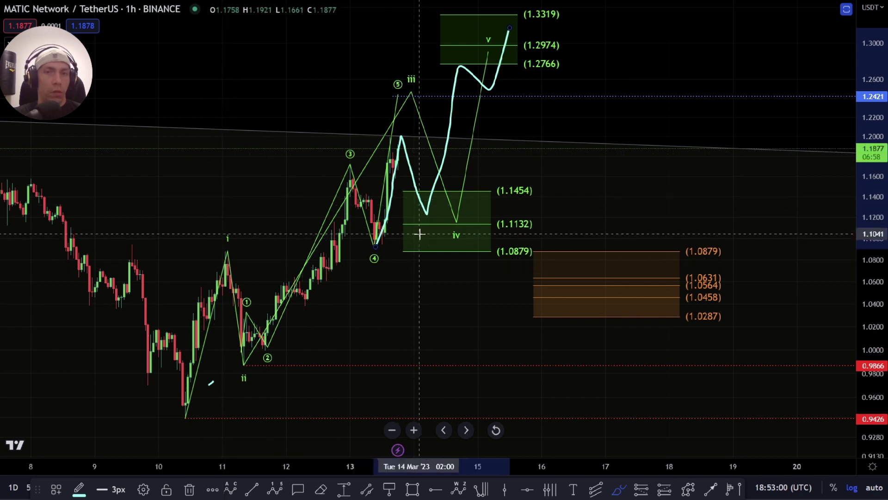
pyautogui.press('Delete')
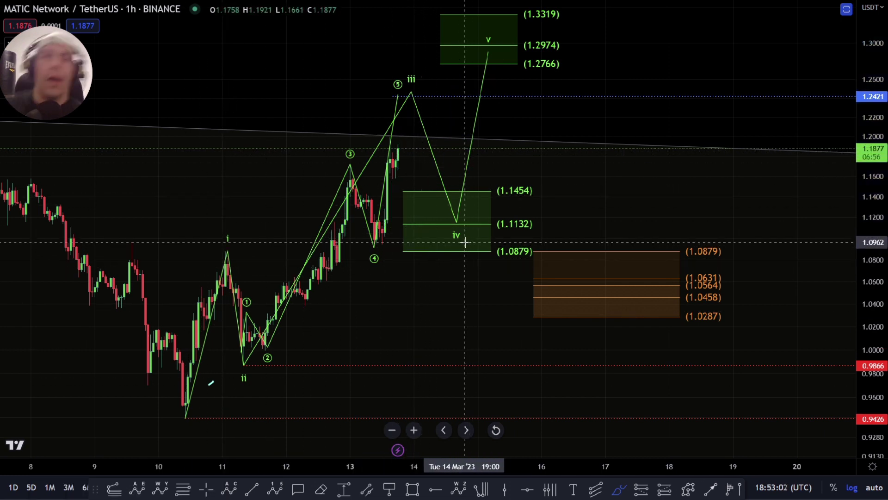
pyautogui.scroll(2, 432, 242)
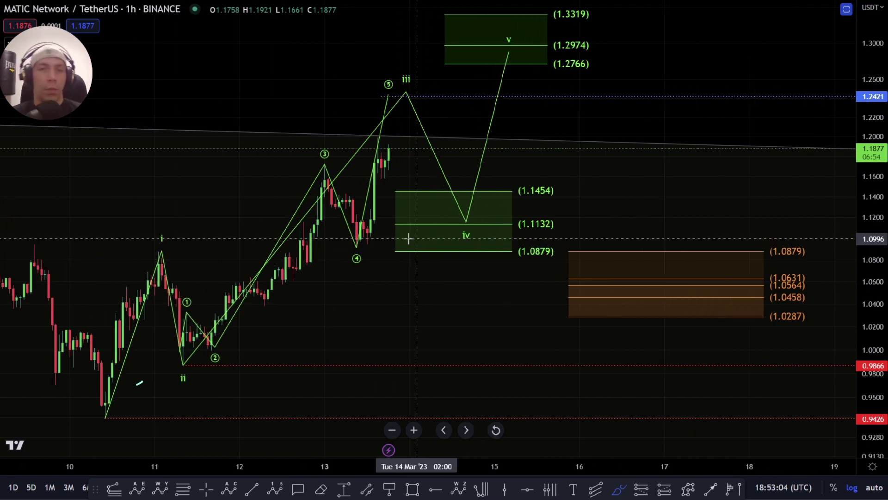
# Delete the stray brush mark near the start of the wave count.
pyautogui.scroll(-4, 422, 251)
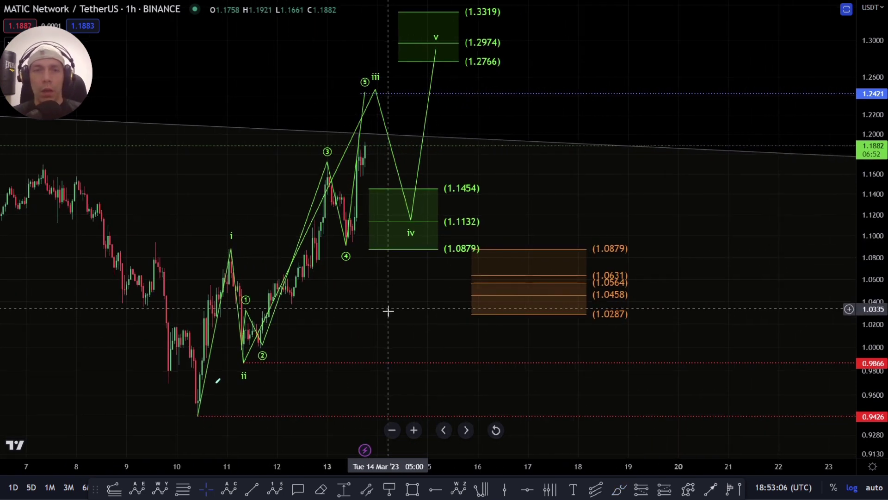
pyautogui.moveTo(392, 316); pyautogui.dragTo(387, 306)
pyautogui.click(215, 369)
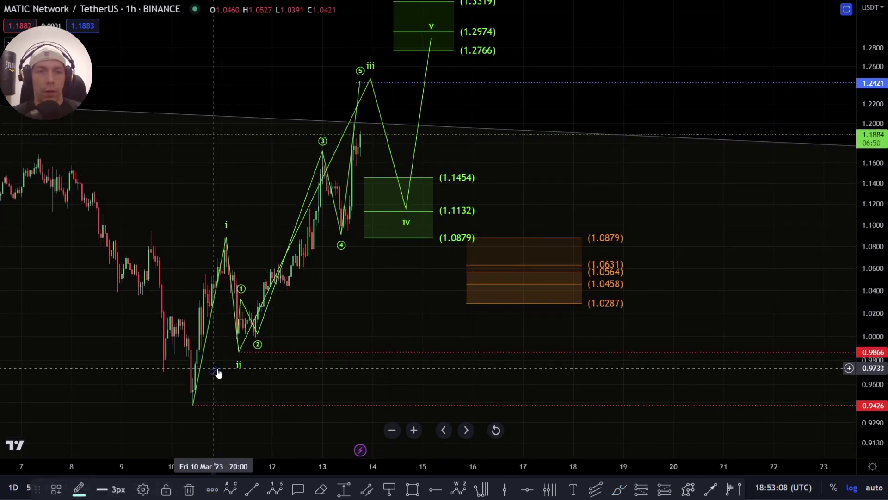
pyautogui.click(310, 372)
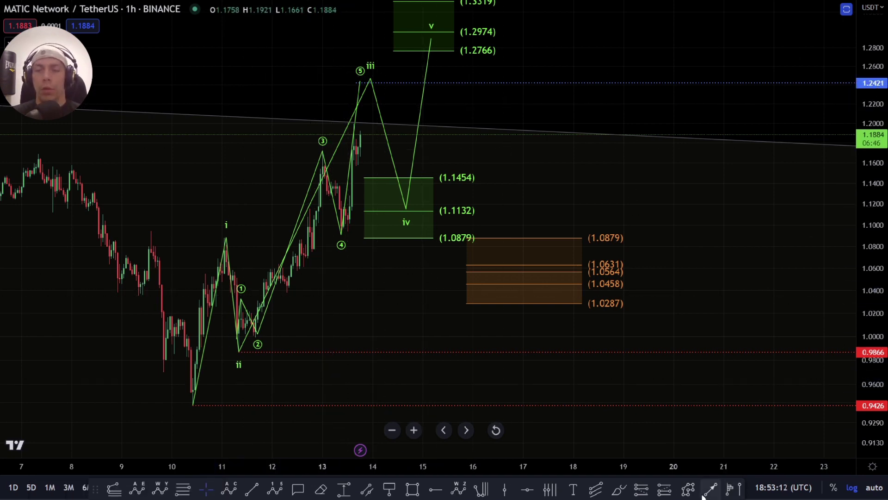
# Draw a freehand brush loop around the wave, then undo it.
pyautogui.click(619, 489)
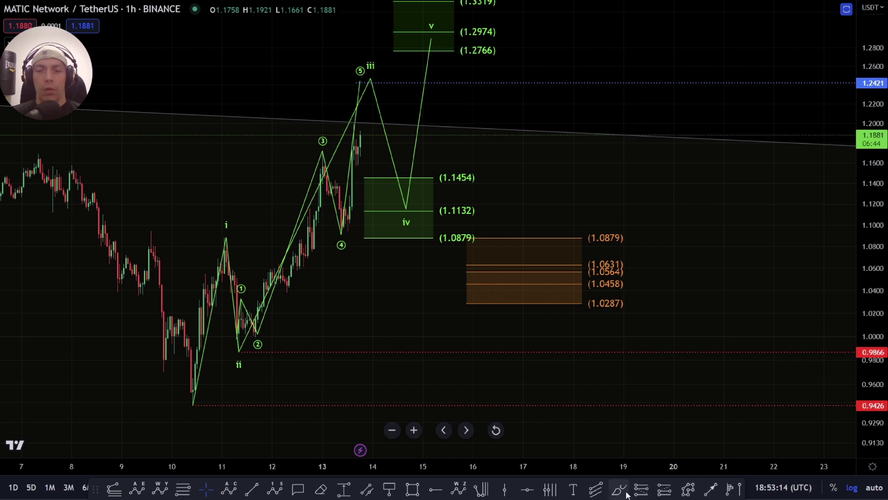
pyautogui.moveTo(248, 351); pyautogui.dragTo(322, 273)
pyautogui.moveTo(362, 213)
pyautogui.mouseDown()
pyautogui.moveTo(270, 160)
pyautogui.moveTo(239, 333)
pyautogui.moveTo(276, 343)
pyautogui.moveTo(260, 329)
pyautogui.moveTo(310, 170)
pyautogui.moveTo(344, 241)
pyautogui.moveTo(348, 107)
pyautogui.moveTo(403, 215)
pyautogui.moveTo(442, 171)
pyautogui.moveTo(513, 283)
pyautogui.mouseUp()
pyautogui.press('Delete')
pyautogui.press('Delete')
pyautogui.hotkey('ctrl', 'z')
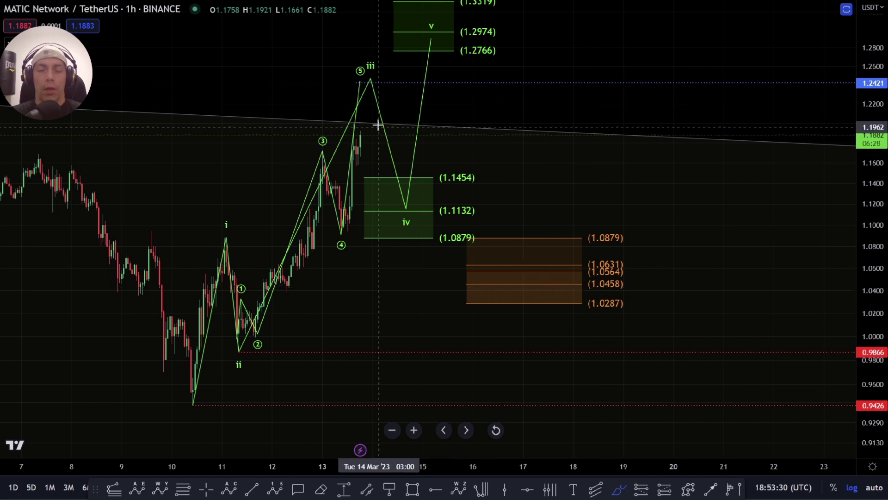
pyautogui.moveTo(360, 121)
pyautogui.mouseDown()
pyautogui.moveTo(398, 204)
pyautogui.moveTo(460, 164)
pyautogui.moveTo(518, 265)
pyautogui.mouseUp()
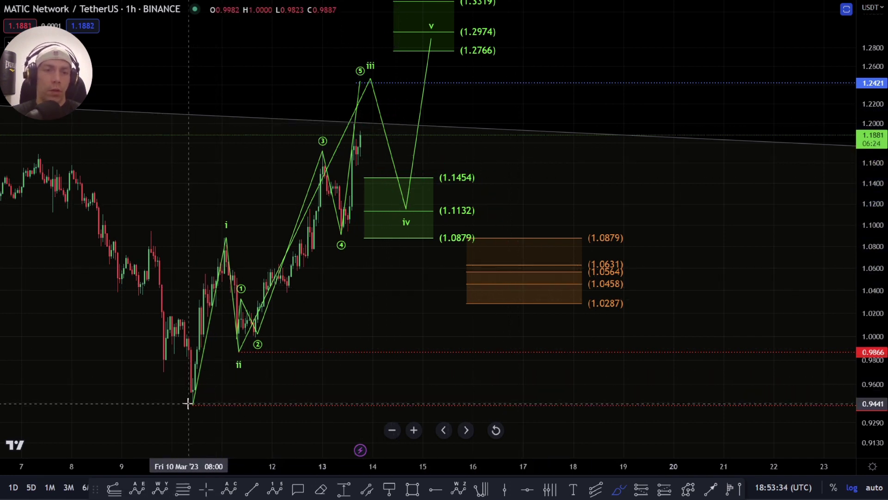
pyautogui.moveTo(188, 401)
pyautogui.mouseDown()
pyautogui.moveTo(236, 231)
pyautogui.moveTo(246, 351)
pyautogui.moveTo(346, 120)
pyautogui.mouseUp()
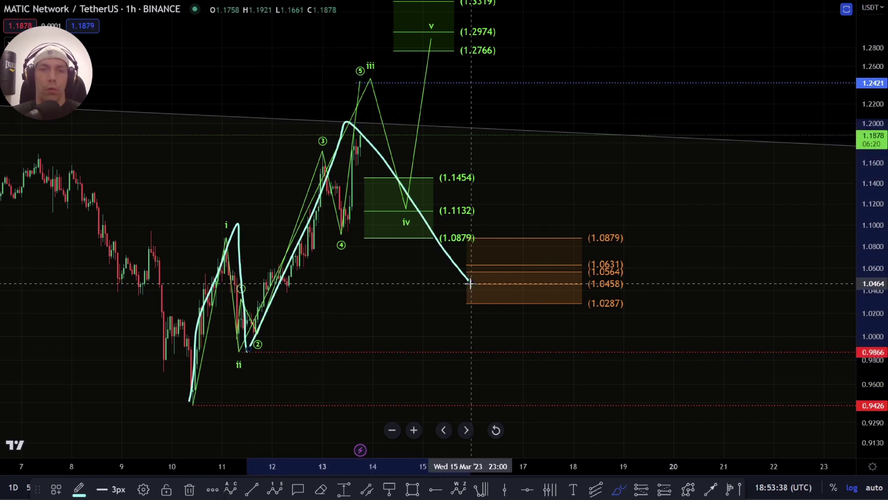
pyautogui.moveTo(474, 280); pyautogui.dragTo(599, 10)
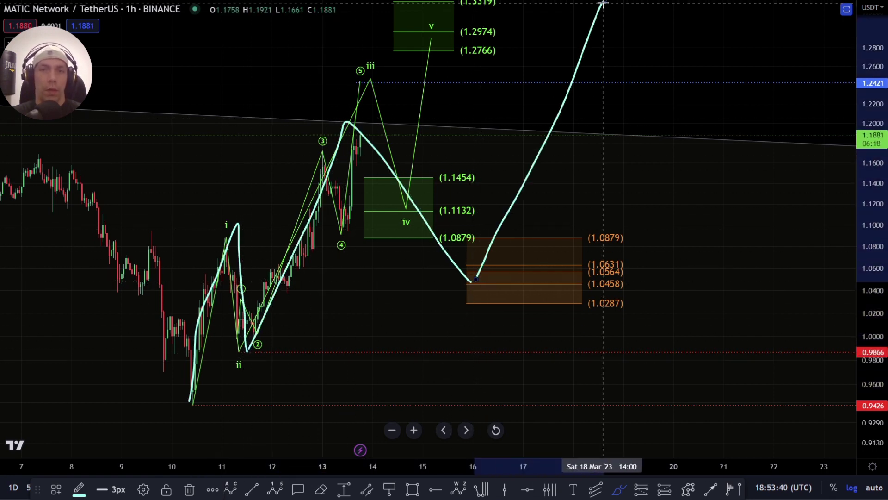
pyautogui.press('Delete')
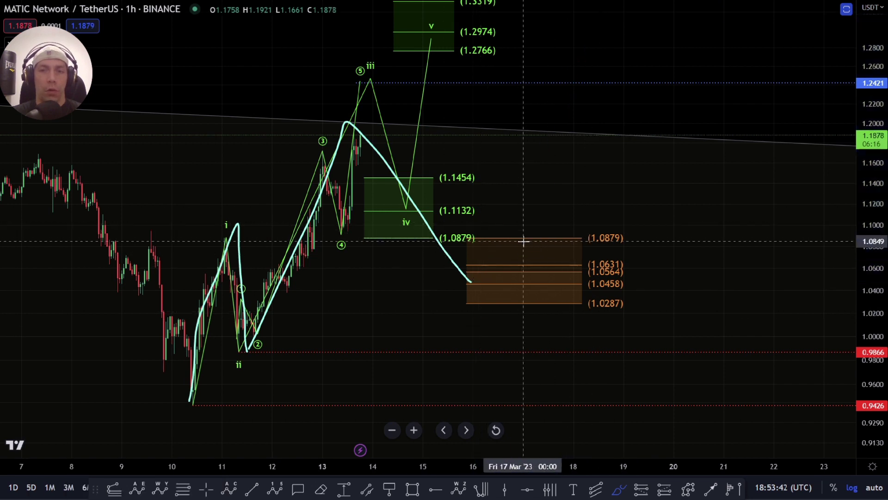
pyautogui.hotkey('ctrl', 'z')
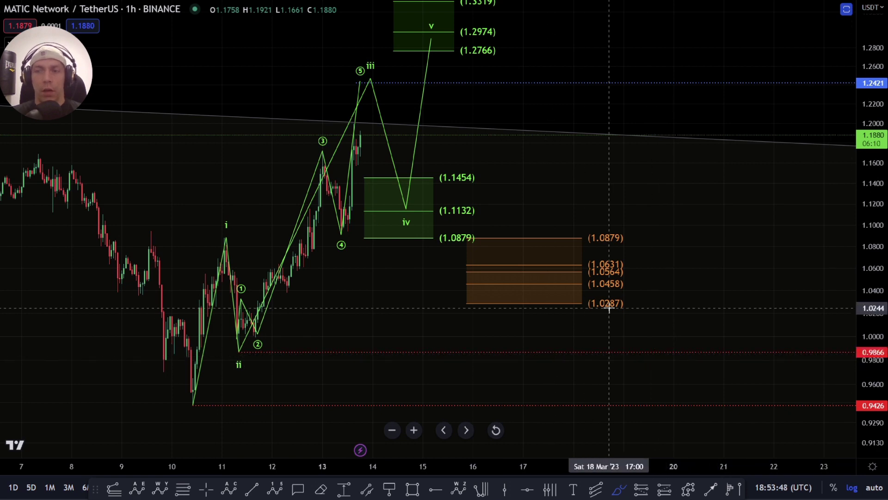
pyautogui.moveTo(632, 294)
pyautogui.mouseDown()
pyautogui.moveTo(498, 297)
pyautogui.moveTo(452, 307)
pyautogui.moveTo(648, 311)
pyautogui.moveTo(611, 292)
pyautogui.mouseUp()
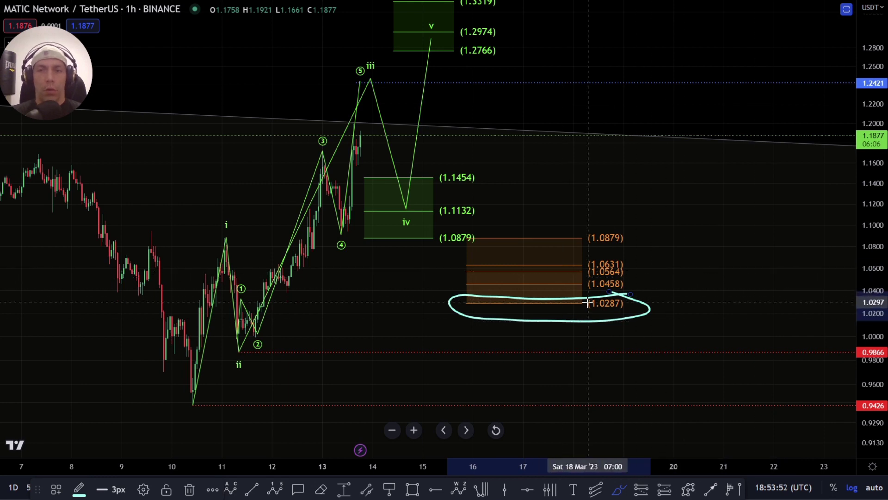
pyautogui.press('Delete')
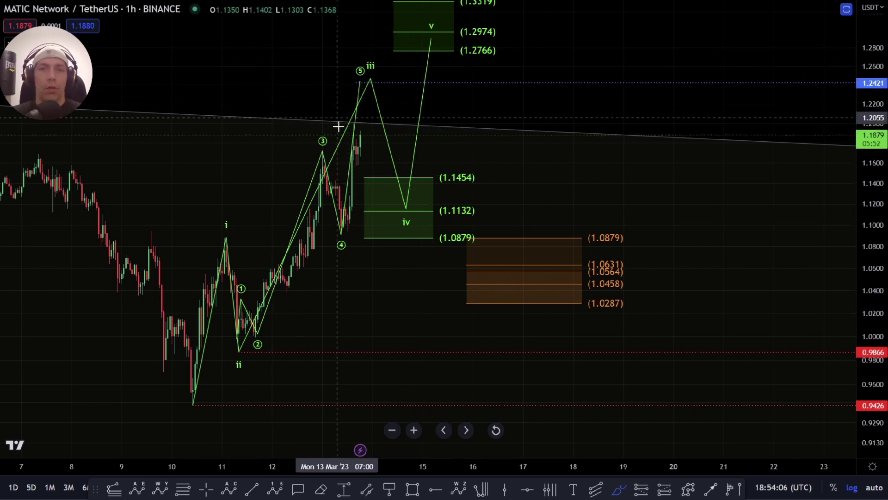
# Nudge the wave iii anchor slightly right, then sketch and discard a brush path from wave 0.
pyautogui.moveTo(370, 80)
pyautogui.mouseDown()
pyautogui.moveTo(347, 102)
pyautogui.moveTo(381, 77)
pyautogui.mouseUp()
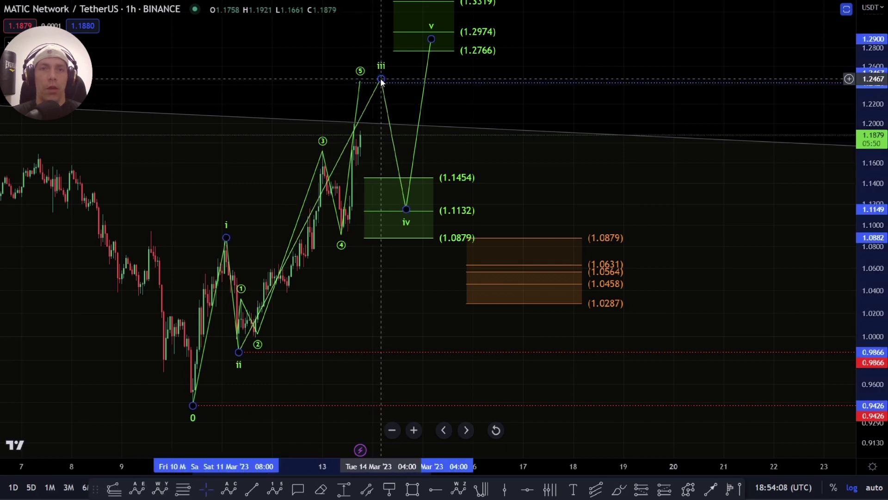
pyautogui.click(619, 489)
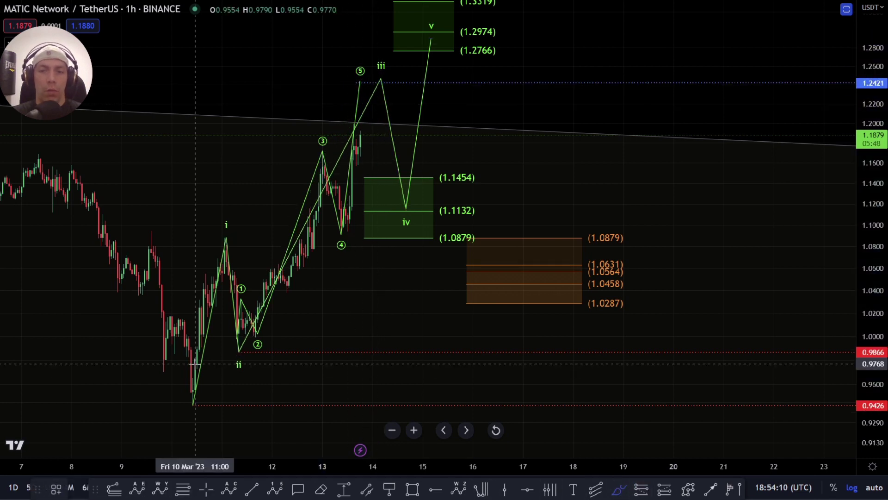
pyautogui.moveTo(191, 397); pyautogui.dragTo(258, 300)
pyautogui.moveTo(237, 337)
pyautogui.mouseDown()
pyautogui.moveTo(334, 167)
pyautogui.moveTo(348, 115)
pyautogui.moveTo(483, 370)
pyautogui.moveTo(542, 456)
pyautogui.mouseUp()
pyautogui.press('Delete')
# Zoom out the time axis to bring mid-January price history into view.
pyautogui.scroll(-10, 461, 416)
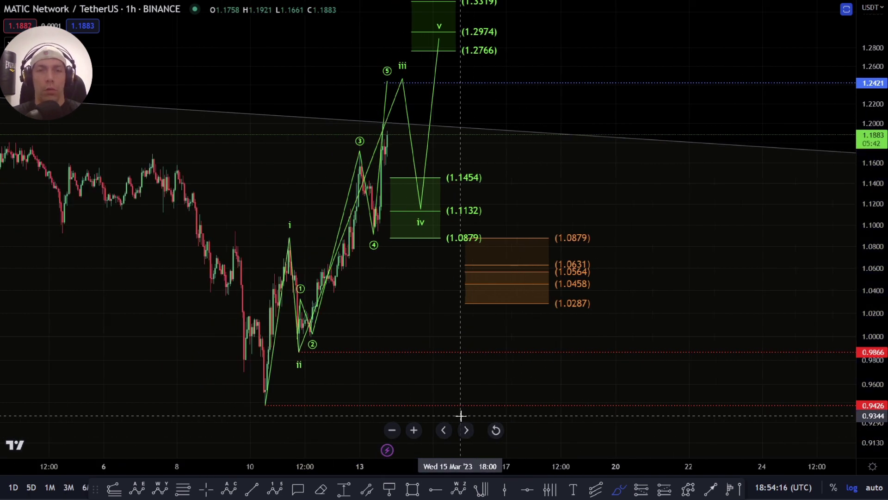
pyautogui.scroll(-5, 884, 396)
pyautogui.scroll(-3, 642, 363)
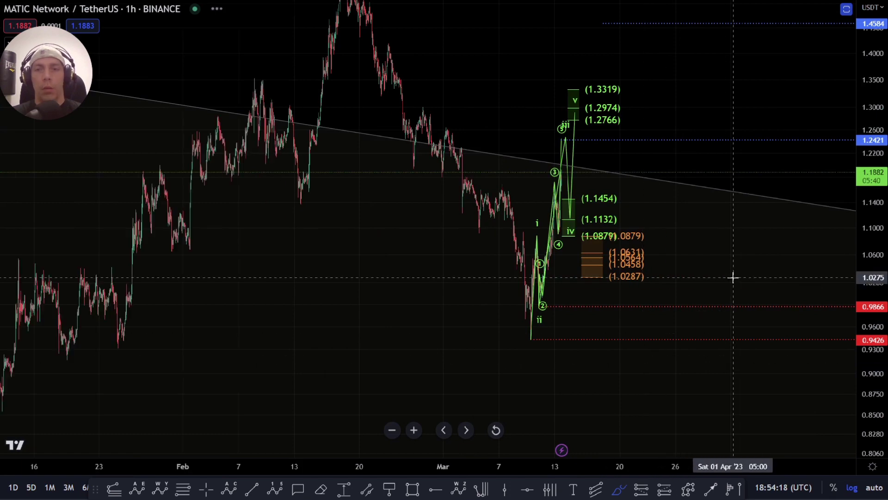
# In the Object Tree, unhide the 'corrective' folder.
pyautogui.rightClick(745, 258)
pyautogui.click(775, 375)
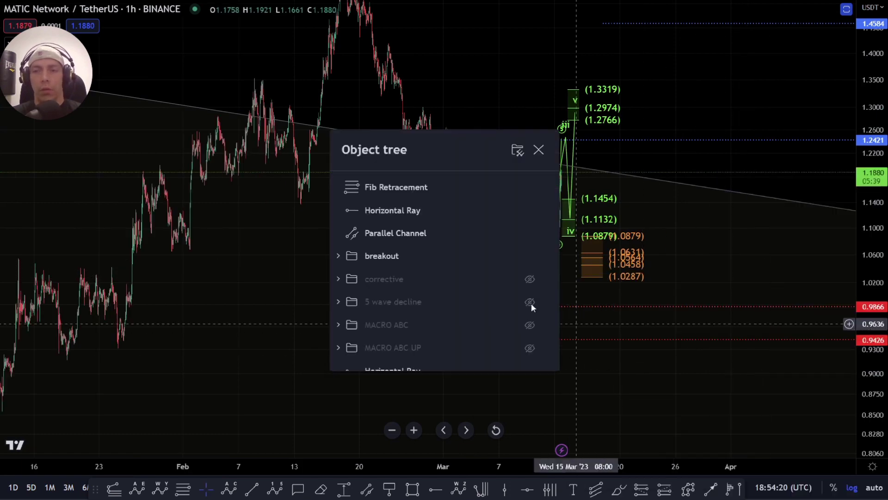
pyautogui.click(530, 279)
pyautogui.click(735, 213)
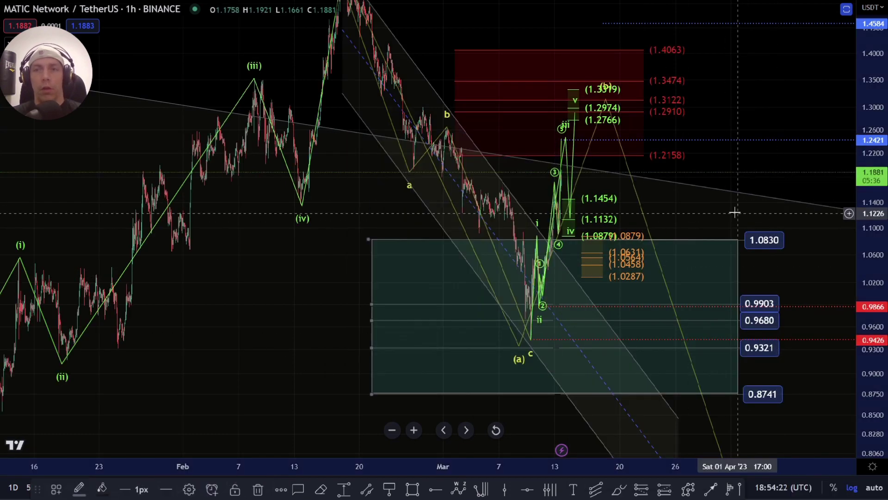
# Frame the March move with all targets visible, selecting the 0.9426 horizontal line.
pyautogui.moveTo(724, 213); pyautogui.dragTo(602, 174)
pyautogui.moveTo(871, 197); pyautogui.dragTo(871, 256)
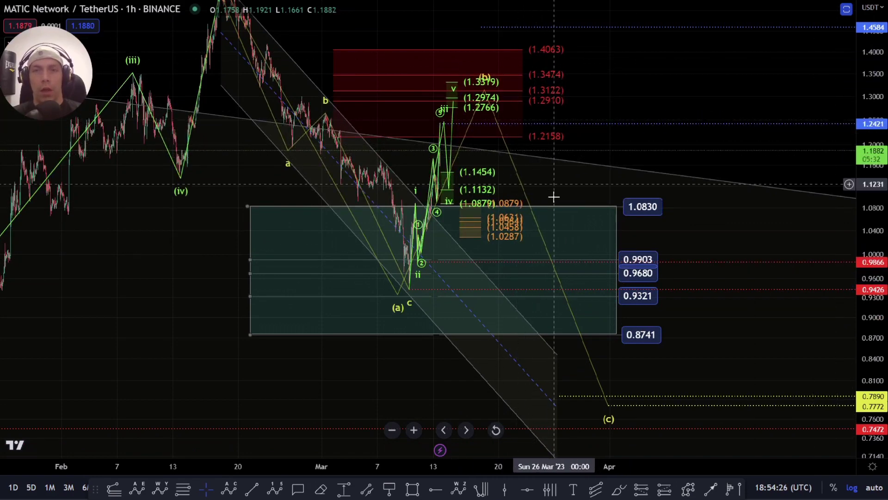
pyautogui.click(522, 289)
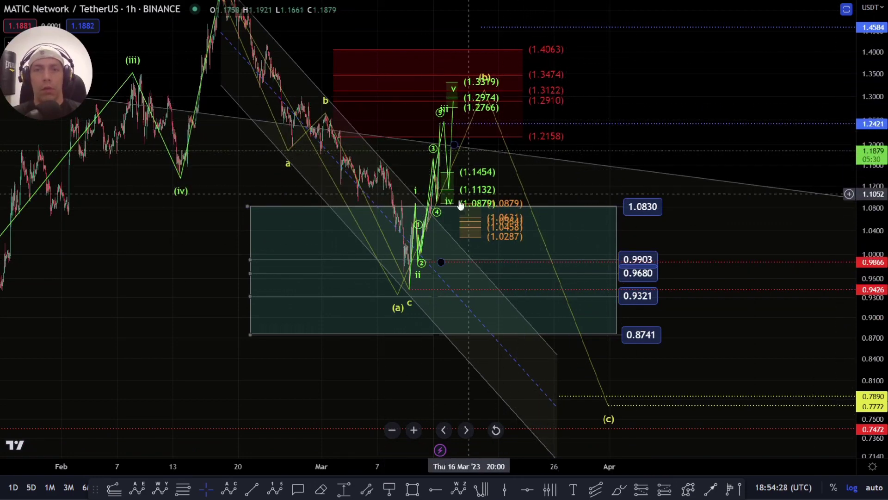
pyautogui.scroll(3, 448, 204)
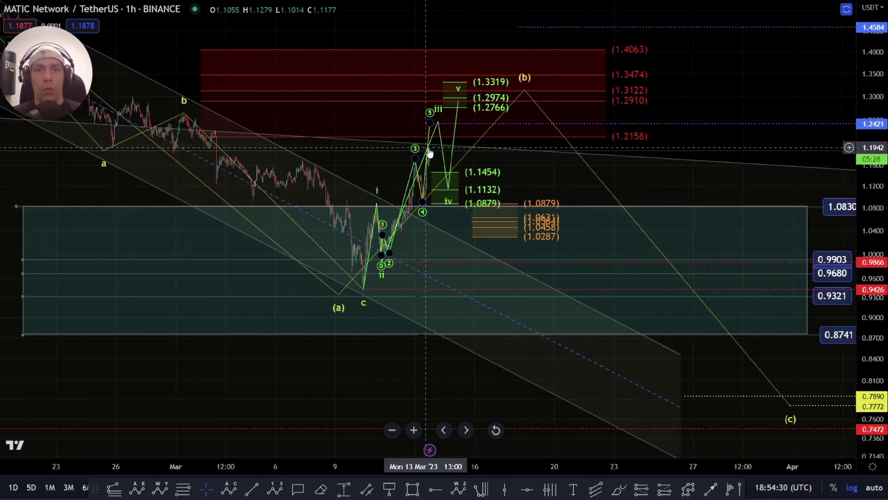
pyautogui.scroll(-3, 436, 137)
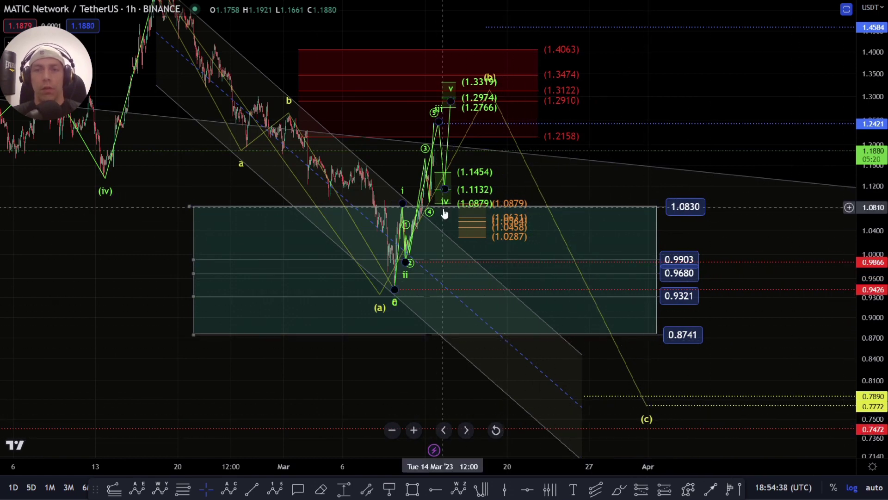
pyautogui.scroll(1, 473, 249)
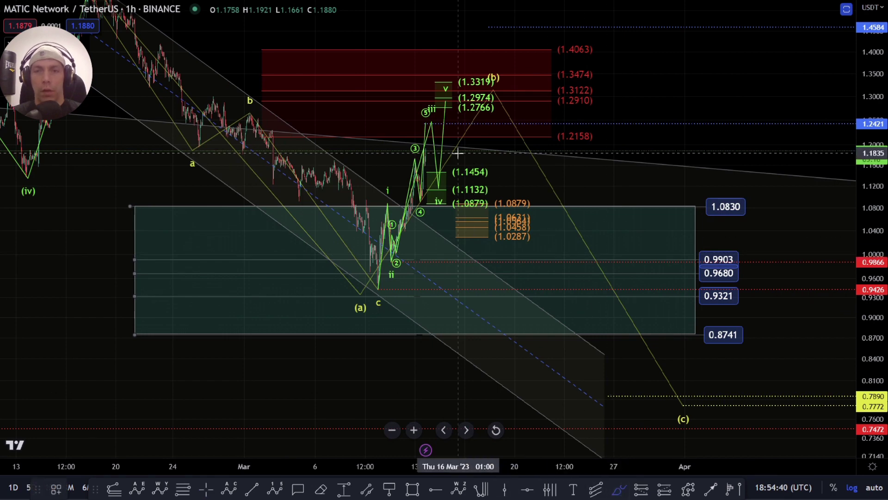
pyautogui.scroll(2, 436, 181)
pyautogui.moveTo(417, 142); pyautogui.dragTo(450, 203)
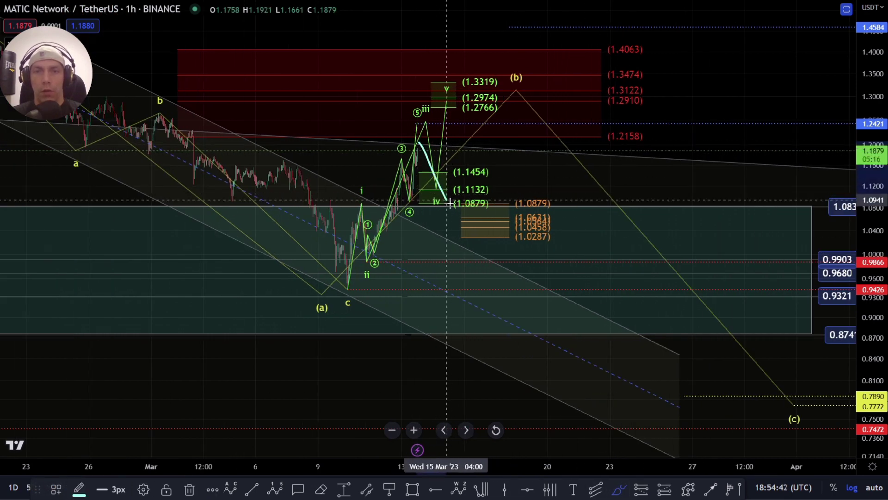
pyautogui.moveTo(479, 178); pyautogui.dragTo(494, 245)
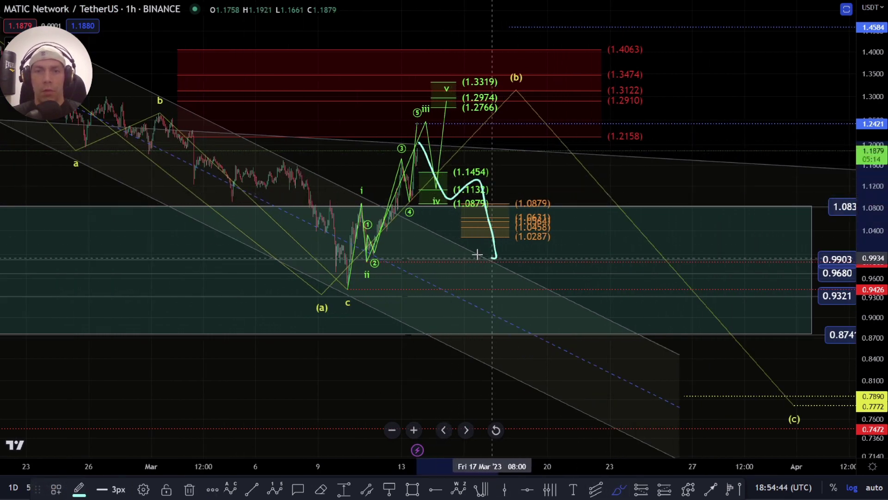
pyautogui.hotkey('ctrl', 'z')
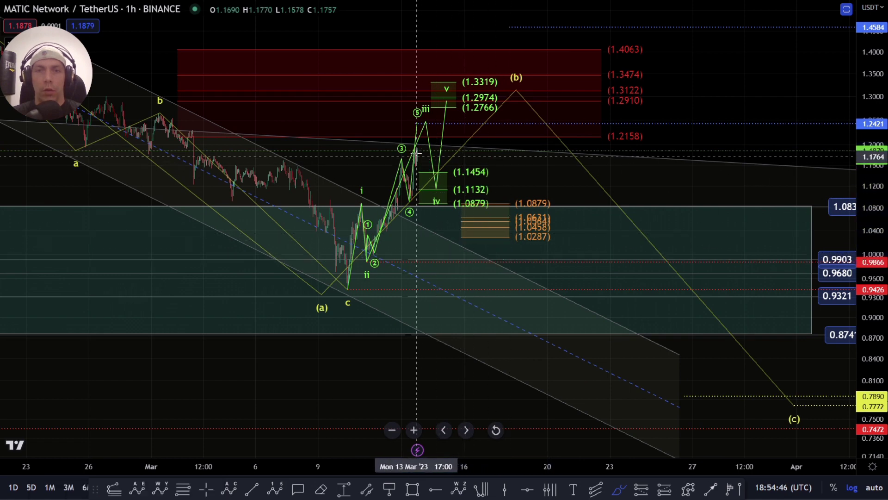
pyautogui.moveTo(417, 144)
pyautogui.mouseDown()
pyautogui.moveTo(429, 199)
pyautogui.moveTo(453, 242)
pyautogui.mouseUp()
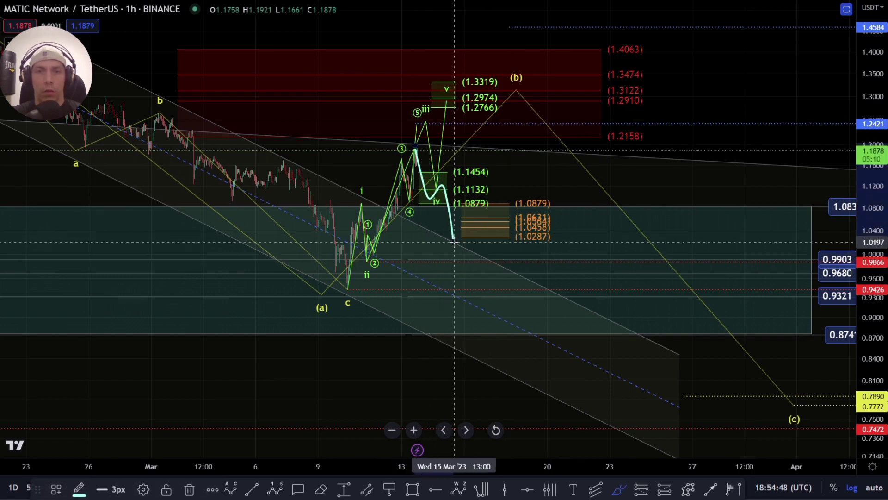
pyautogui.hotkey('ctrl', 'z')
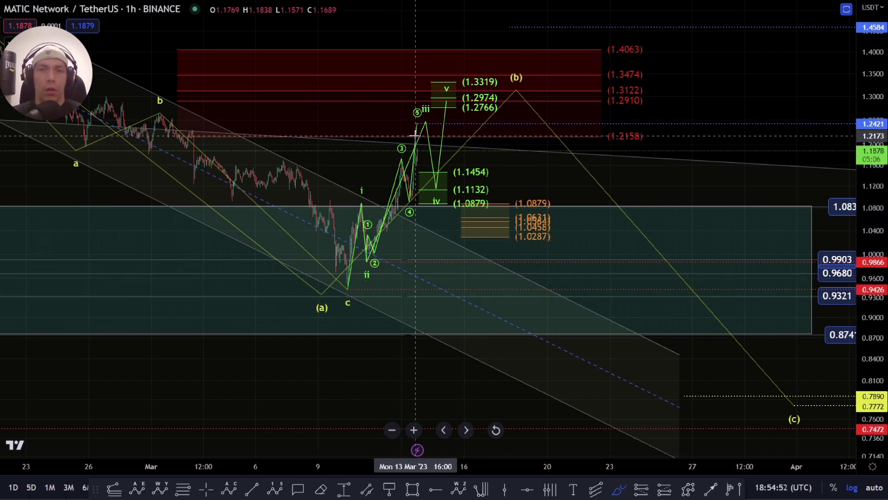
pyautogui.moveTo(416, 137); pyautogui.dragTo(429, 198)
pyautogui.moveTo(437, 237)
pyautogui.mouseDown()
pyautogui.moveTo(511, 119)
pyautogui.moveTo(526, 55)
pyautogui.mouseUp()
pyautogui.hotkey('ctrl', 'z')
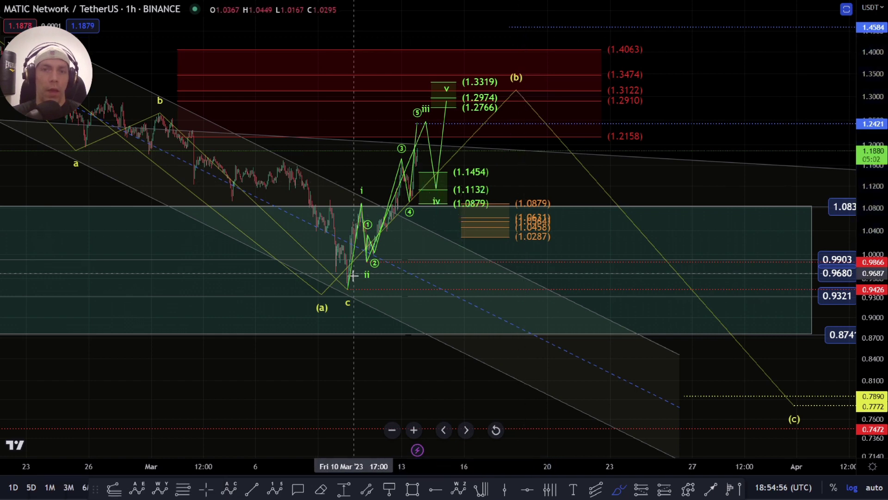
pyautogui.moveTo(342, 290)
pyautogui.mouseDown()
pyautogui.moveTo(364, 210)
pyautogui.moveTo(374, 263)
pyautogui.moveTo(415, 149)
pyautogui.mouseUp()
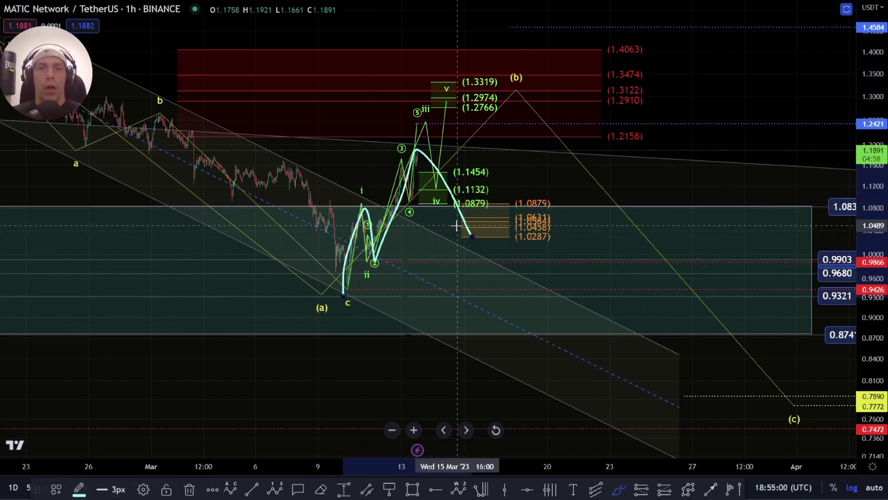
pyautogui.hotkey('ctrl', 'z')
pyautogui.scroll(5, 402, 258)
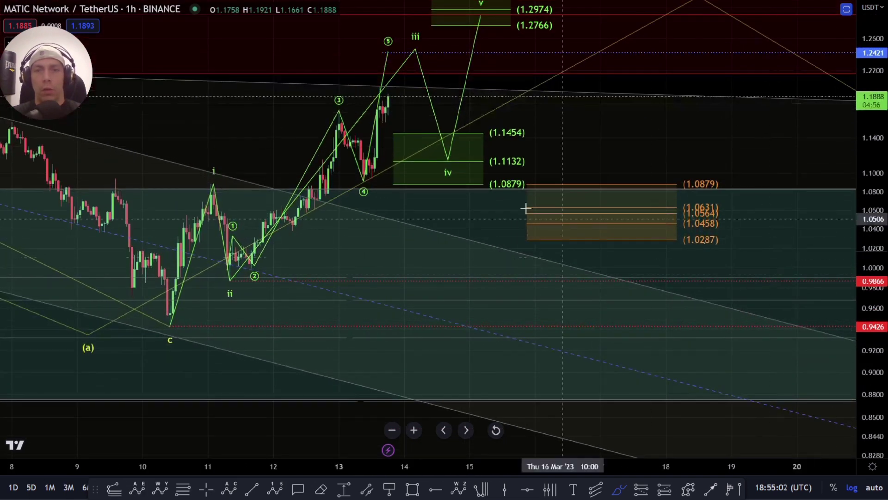
pyautogui.click(369, 179)
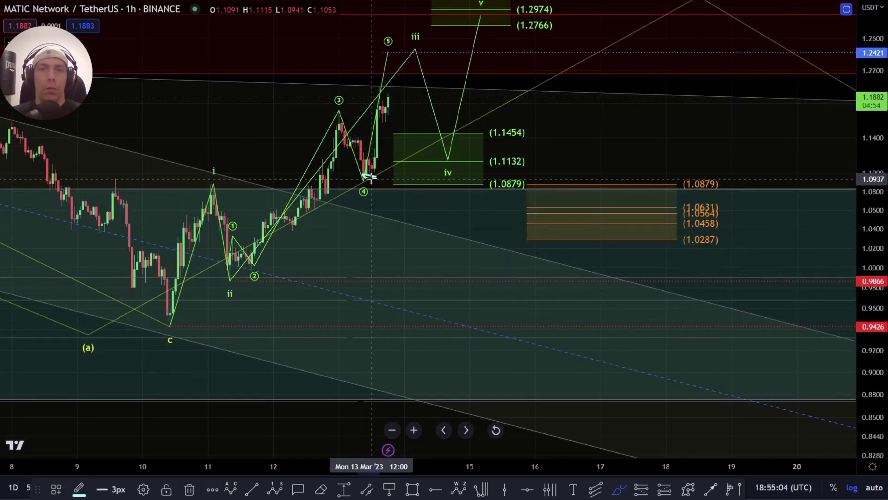
pyautogui.hotkey('ctrl', 'z')
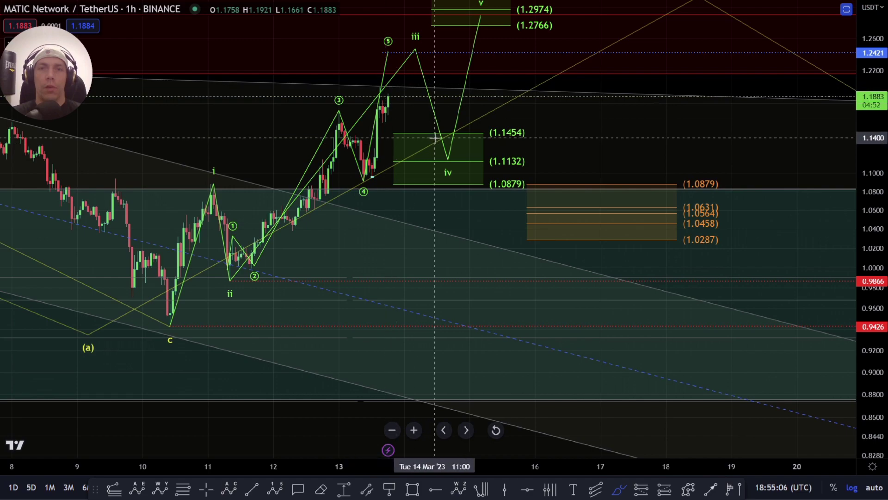
# Exit the brush and reframe the chart around the wave count.
pyautogui.scroll(-2, 437, 137)
pyautogui.press('Escape')
pyautogui.moveTo(535, 113); pyautogui.dragTo(533, 190)
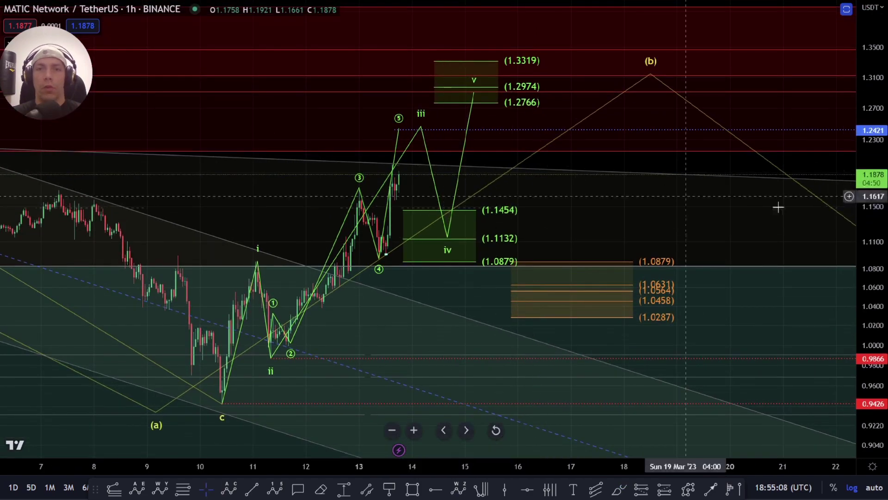
pyautogui.scroll(-2, 641, 227)
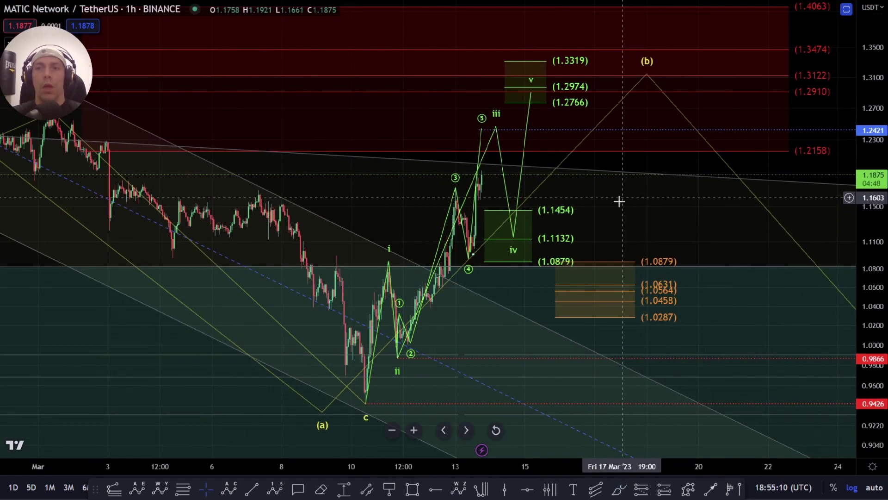
pyautogui.moveTo(600, 204); pyautogui.dragTo(524, 207)
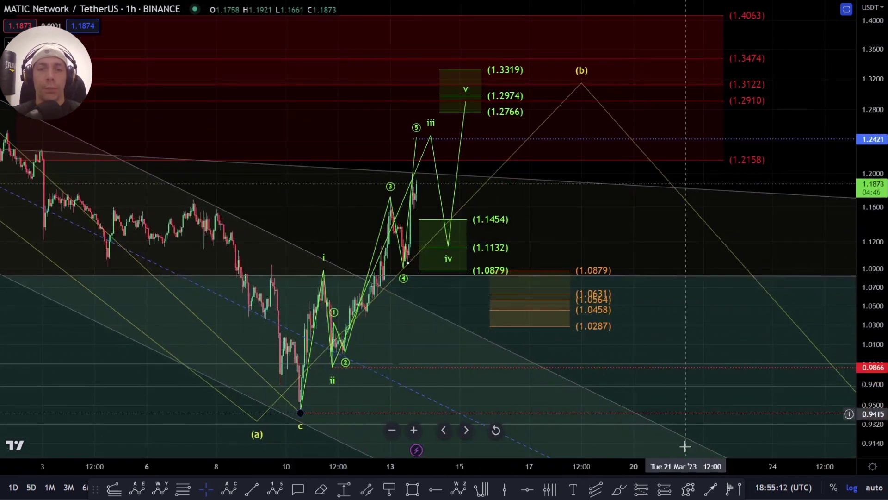
# Brush trial sketches of a drop into the iv box and the iii top, then circle wave i's peak.
pyautogui.click(619, 489)
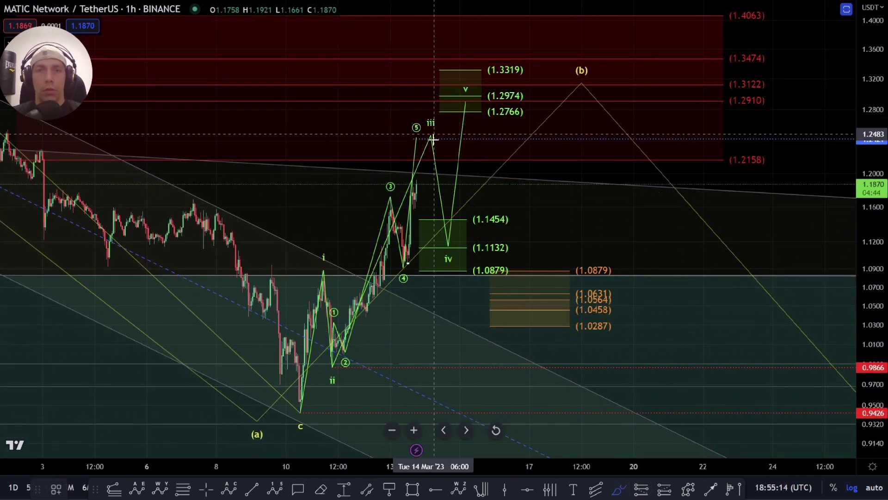
pyautogui.moveTo(465, 216); pyautogui.dragTo(450, 251)
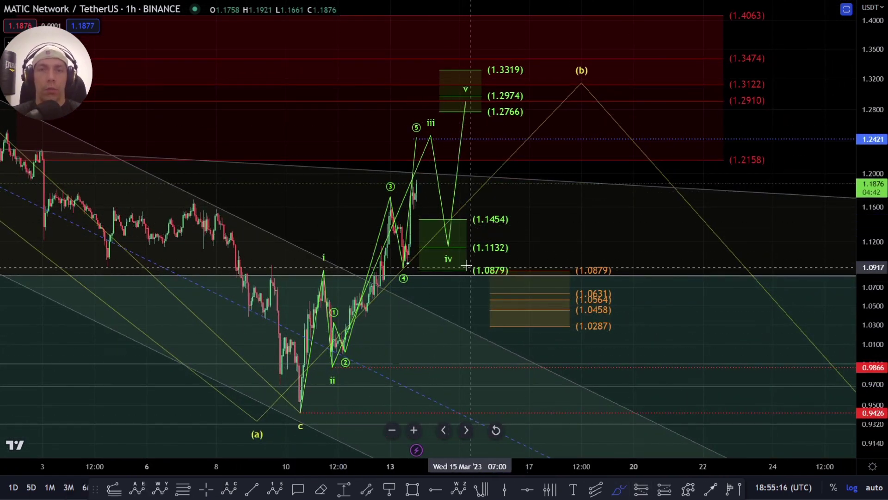
pyautogui.scroll(3, 417, 235)
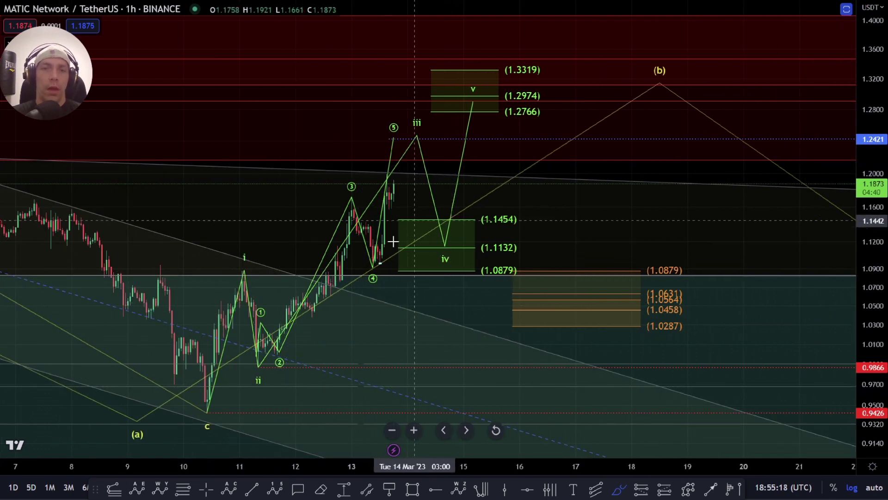
pyautogui.moveTo(385, 175)
pyautogui.mouseDown()
pyautogui.moveTo(435, 198)
pyautogui.moveTo(456, 235)
pyautogui.mouseUp()
pyautogui.hotkey('ctrl', 'z')
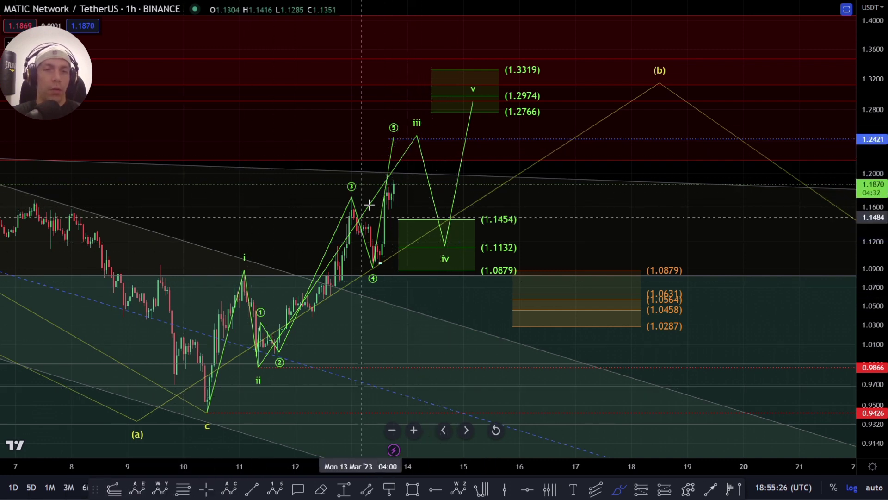
pyautogui.moveTo(430, 129)
pyautogui.mouseDown()
pyautogui.moveTo(436, 145)
pyautogui.moveTo(417, 129)
pyautogui.mouseUp()
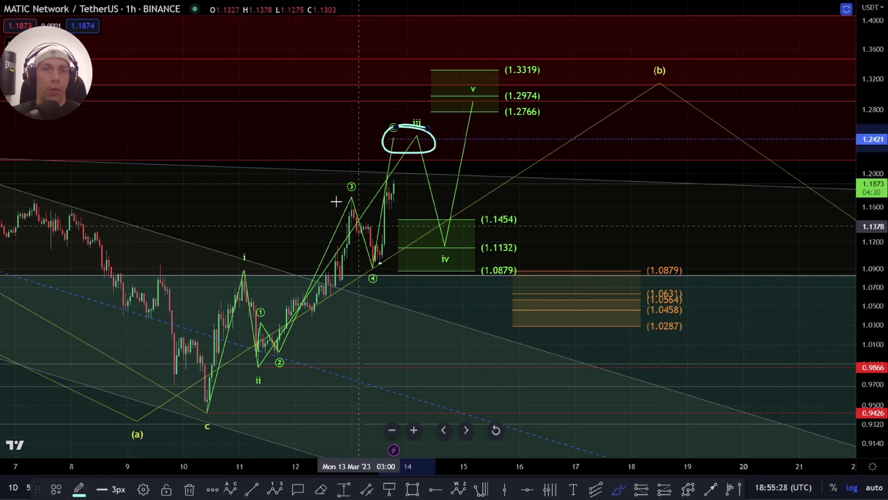
pyautogui.hotkey('ctrl', 'z')
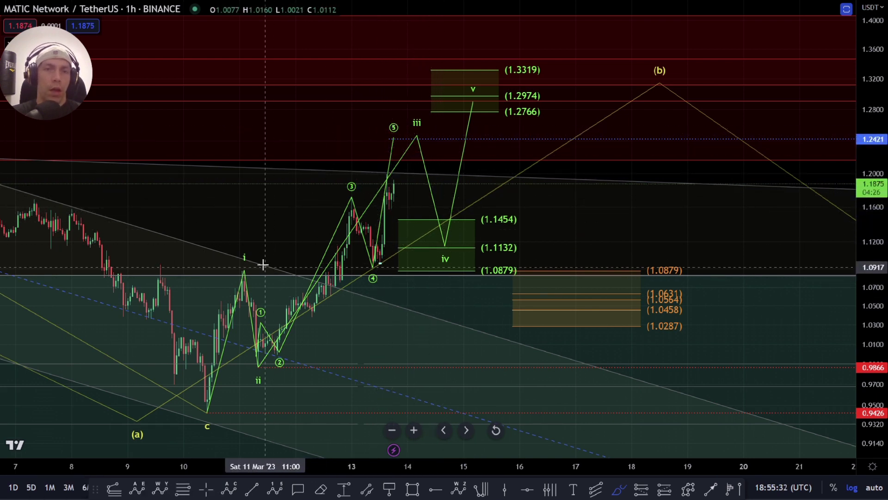
pyautogui.moveTo(258, 264)
pyautogui.mouseDown()
pyautogui.moveTo(232, 262)
pyautogui.moveTo(259, 267)
pyautogui.mouseUp()
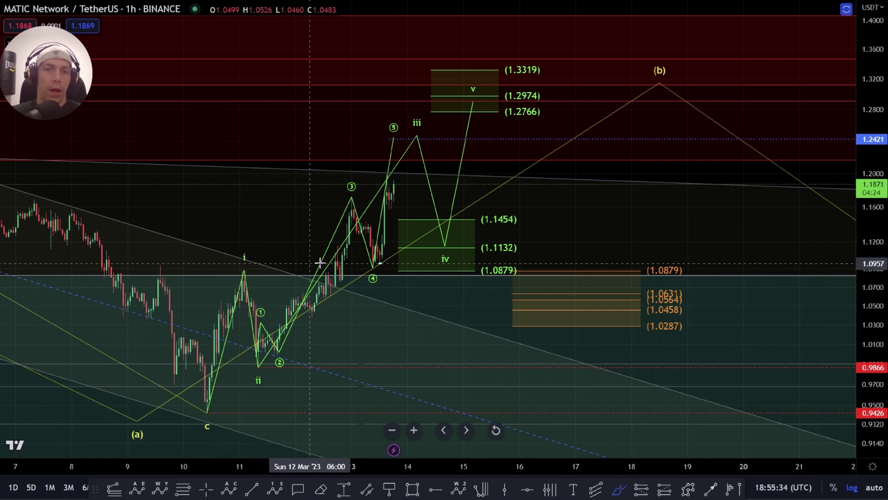
# Sketch and discard the iv-to-v paths, then brush price rising from the latest candles to the wave iii peak.
pyautogui.moveTo(393, 181)
pyautogui.mouseDown()
pyautogui.moveTo(432, 201)
pyautogui.moveTo(449, 246)
pyautogui.mouseUp()
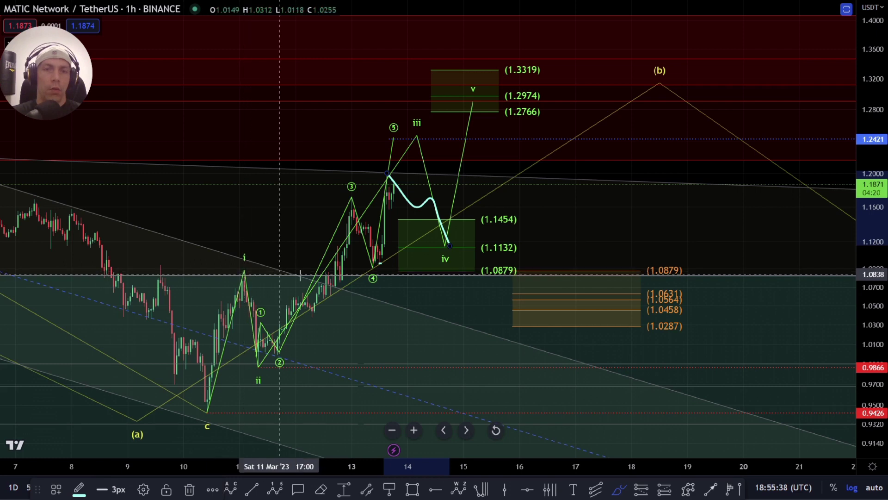
pyautogui.moveTo(448, 244); pyautogui.dragTo(494, 81)
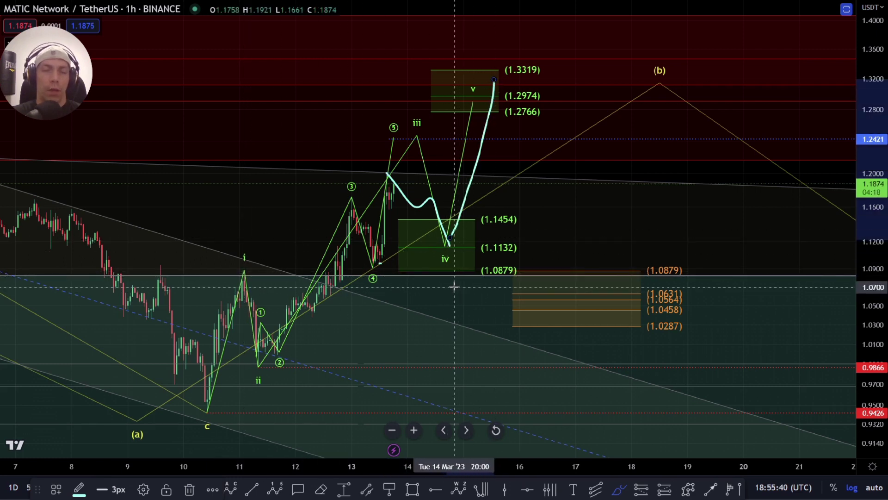
pyautogui.press('Delete')
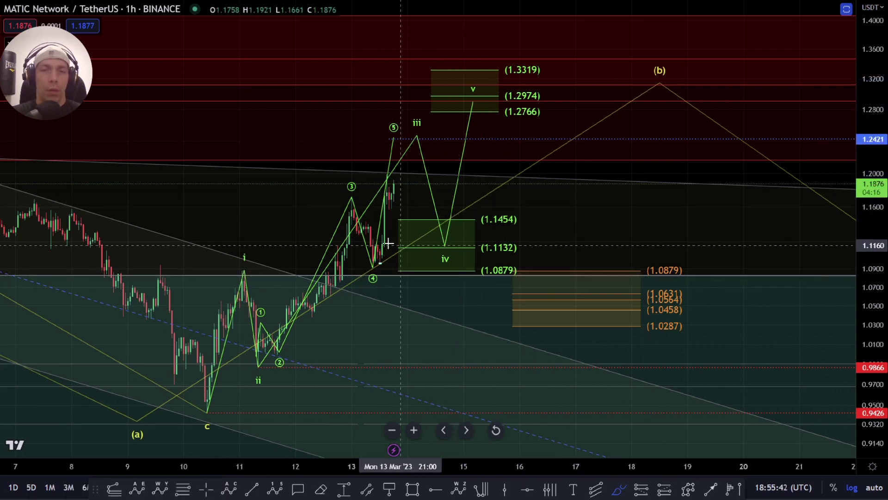
pyautogui.moveTo(431, 125); pyautogui.dragTo(380, 147)
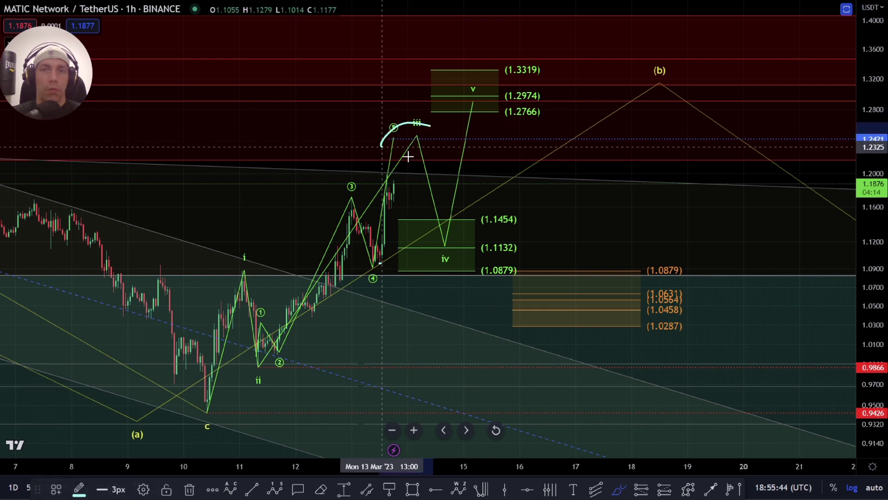
pyautogui.press('Delete')
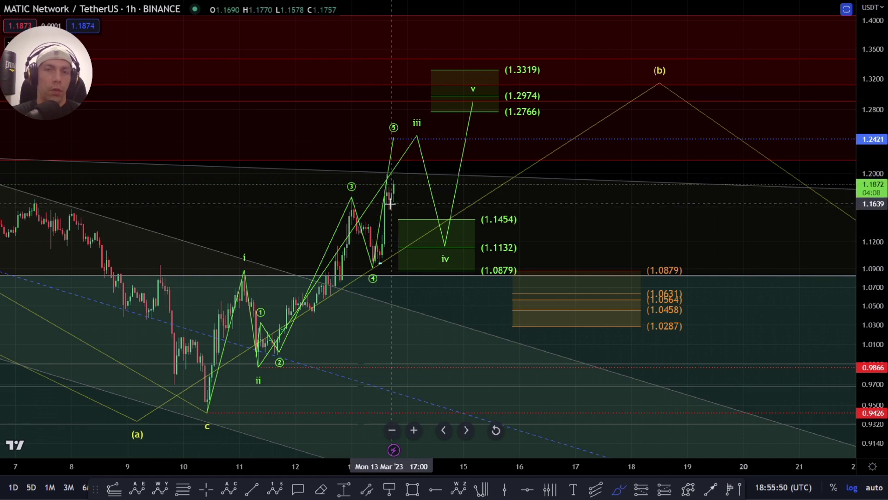
pyautogui.moveTo(391, 200)
pyautogui.mouseDown()
pyautogui.moveTo(415, 146)
pyautogui.moveTo(468, 173)
pyautogui.mouseUp()
# Delete the wave iii sketch and zoom out to show the January (i)–(v) waves.
pyautogui.scroll(-5, 468, 173)
pyautogui.press('Delete')
pyautogui.scroll(7, 518, 238)
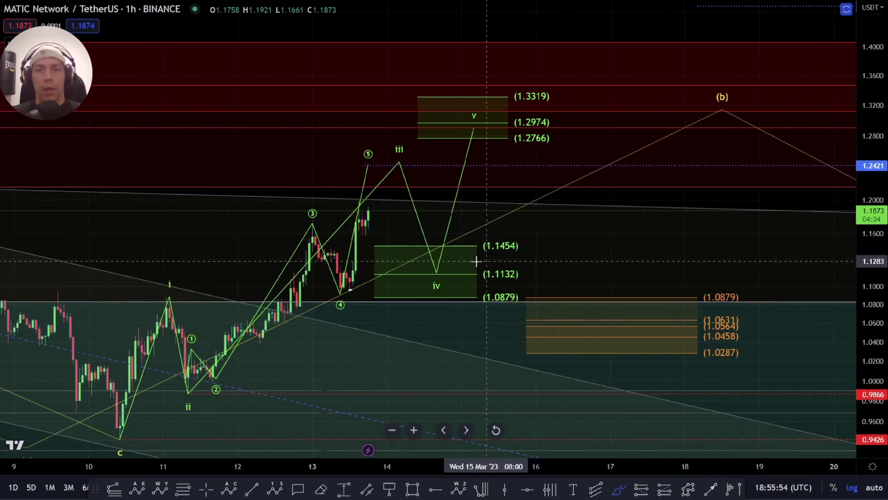
pyautogui.scroll(-2, 599, 236)
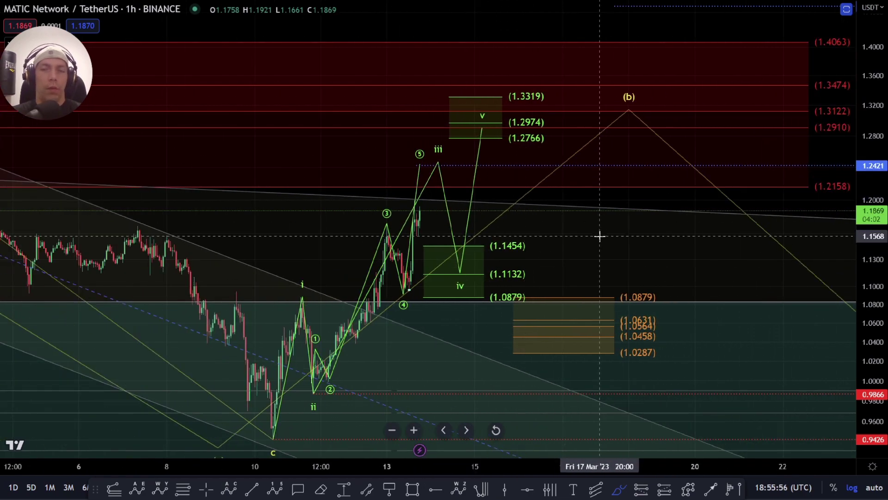
pyautogui.moveTo(555, 225); pyautogui.dragTo(450, 148)
pyautogui.scroll(-4, 486, 194)
pyautogui.moveTo(872, 262); pyautogui.dragTo(871, 319)
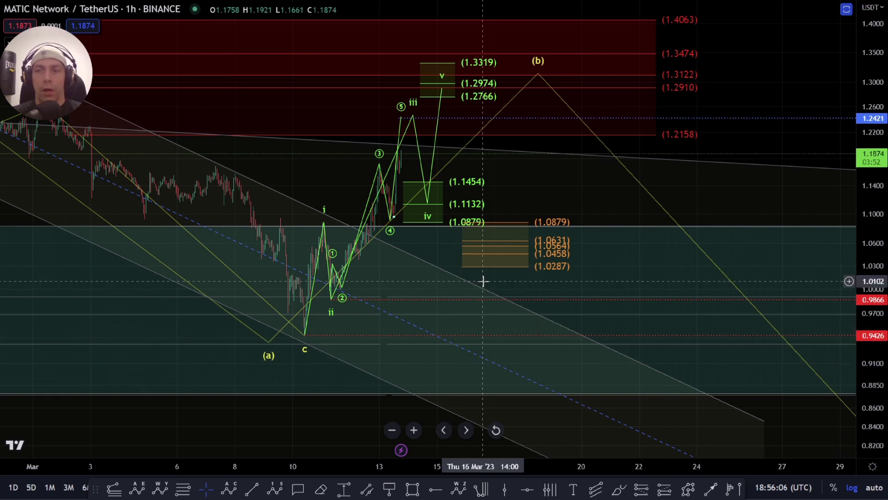
pyautogui.scroll(-2, 482, 281)
pyautogui.moveTo(441, 258); pyautogui.dragTo(398, 261)
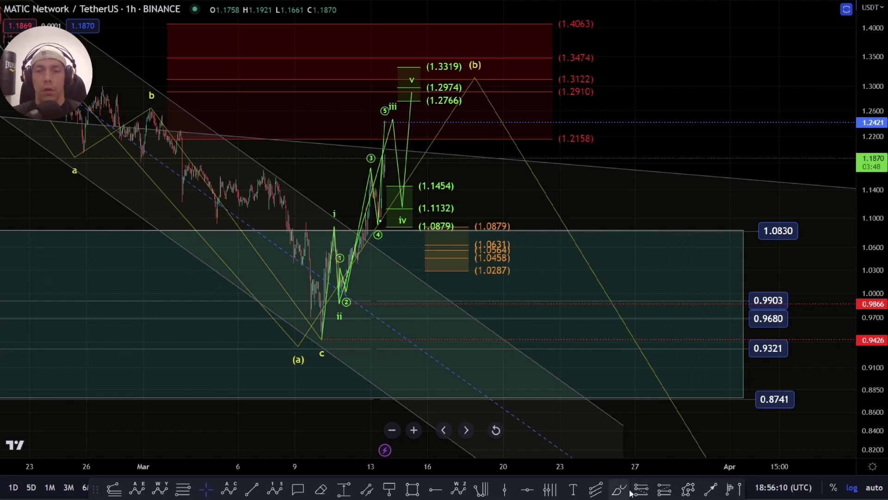
pyautogui.scroll(-3, 397, 213)
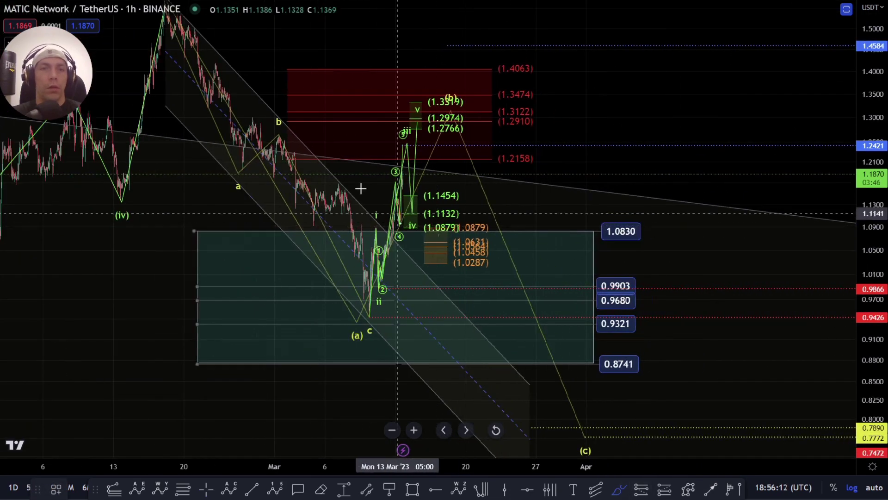
# Sketch the macro corrective path down toward (c), delete it, and compress the price scale.
pyautogui.moveTo(168, 25)
pyautogui.mouseDown()
pyautogui.moveTo(317, 318)
pyautogui.moveTo(432, 137)
pyautogui.moveTo(537, 266)
pyautogui.moveTo(622, 423)
pyautogui.mouseUp()
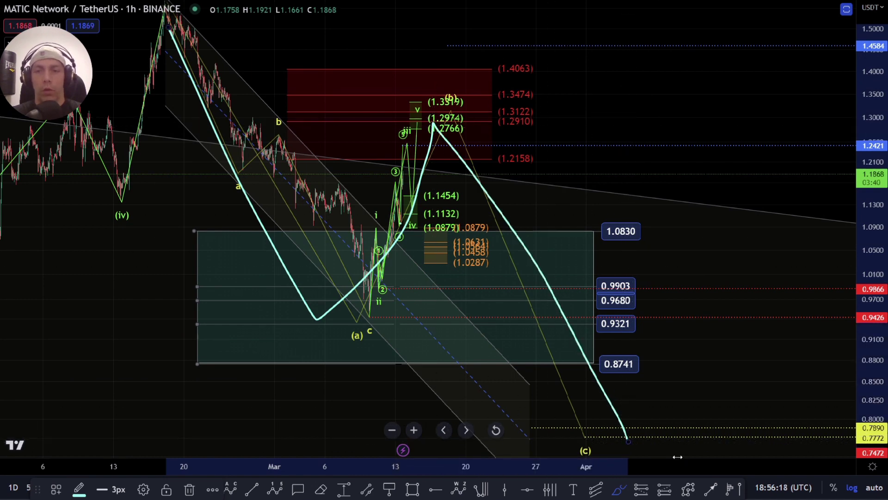
pyautogui.press('Delete')
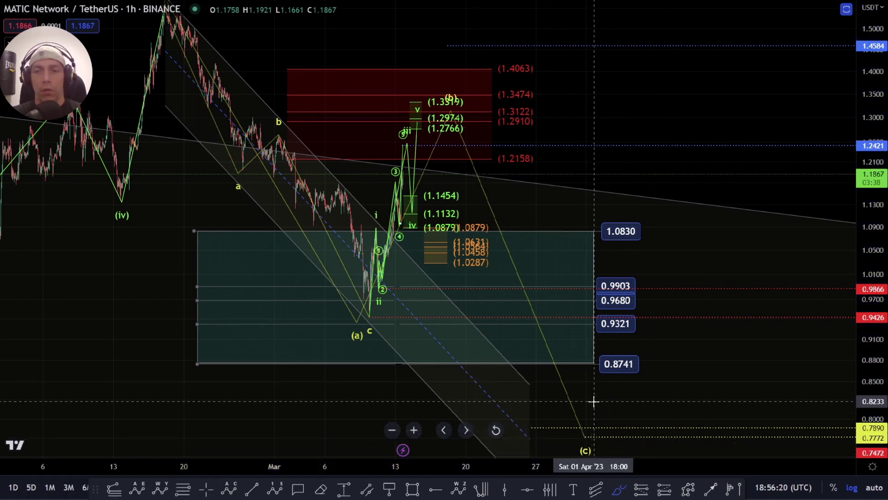
pyautogui.scroll(-2, 525, 406)
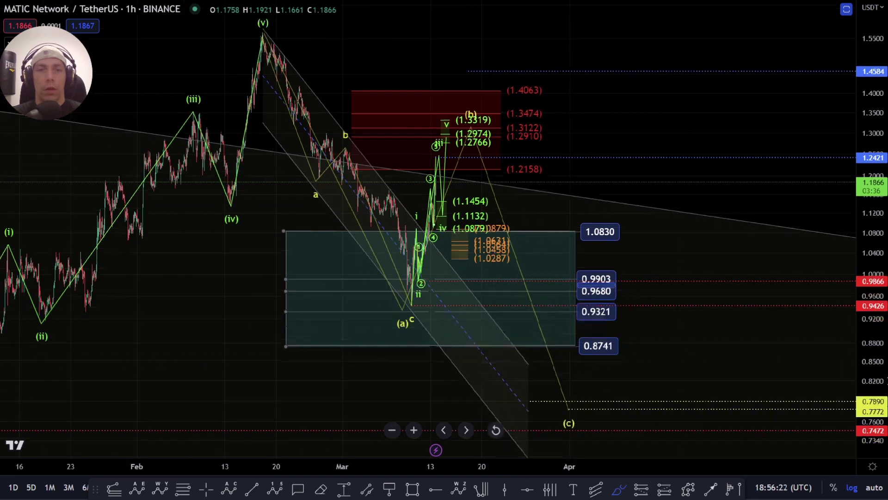
pyautogui.moveTo(887, 381); pyautogui.dragTo(886, 413)
pyautogui.scroll(-1, 432, 327)
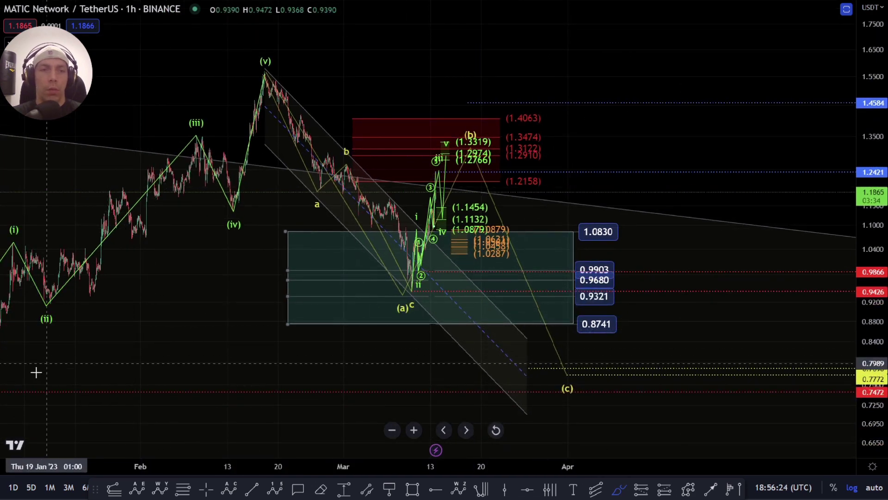
# Sketch and remove a rise to (v), a circle at 0.8741, and a rally to about 1.55.
pyautogui.moveTo(14, 384)
pyautogui.mouseDown()
pyautogui.moveTo(93, 319)
pyautogui.moveTo(245, 62)
pyautogui.moveTo(297, 99)
pyautogui.moveTo(484, 303)
pyautogui.mouseUp()
pyautogui.press('Delete')
pyautogui.moveTo(636, 310)
pyautogui.mouseDown()
pyautogui.moveTo(553, 321)
pyautogui.moveTo(654, 309)
pyautogui.moveTo(562, 319)
pyautogui.mouseUp()
pyautogui.press('Delete')
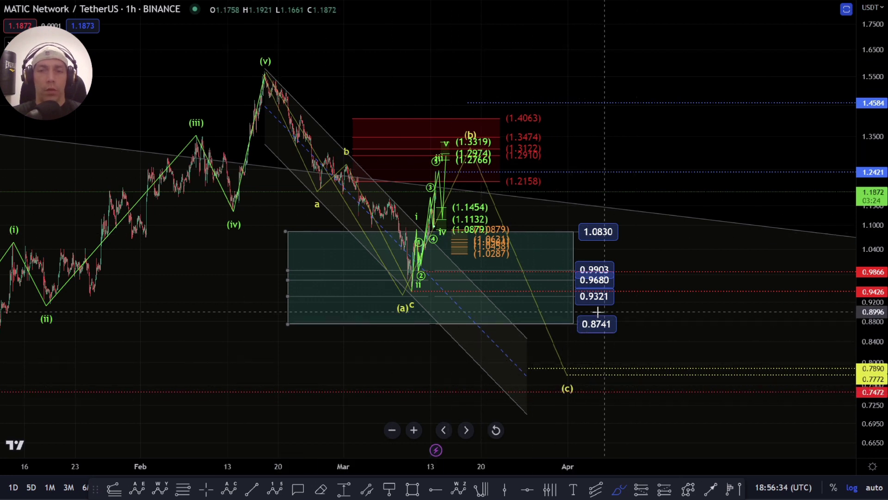
pyautogui.moveTo(518, 340)
pyautogui.mouseDown()
pyautogui.moveTo(601, 139)
pyautogui.moveTo(603, 222)
pyautogui.mouseUp()
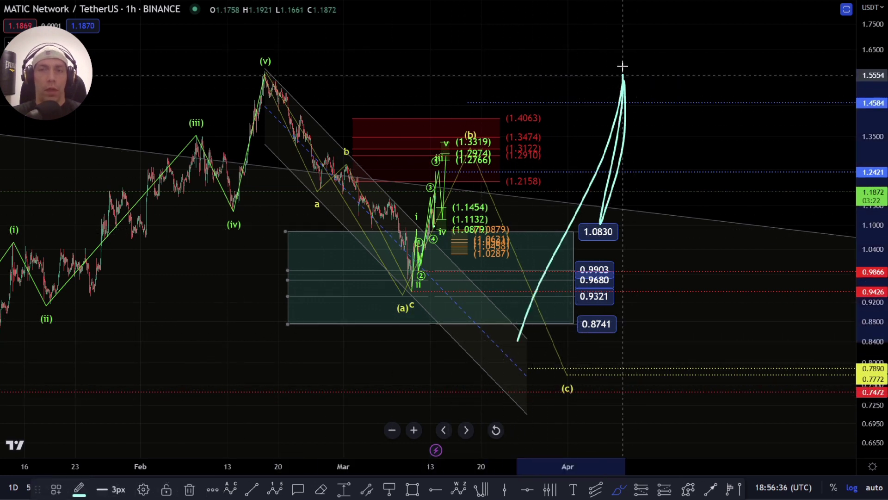
pyautogui.hotkey('ctrl', 'z')
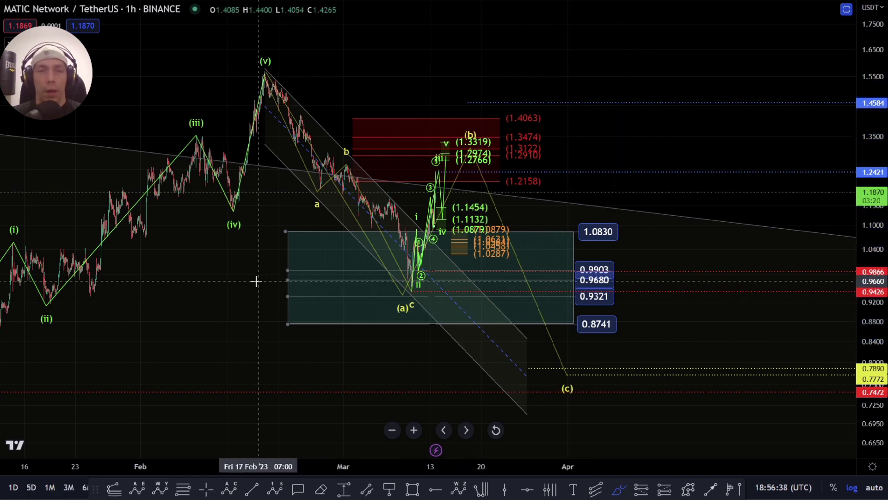
# Switch the chart to the 8h interval and pan to see more history.
pyautogui.write('4')
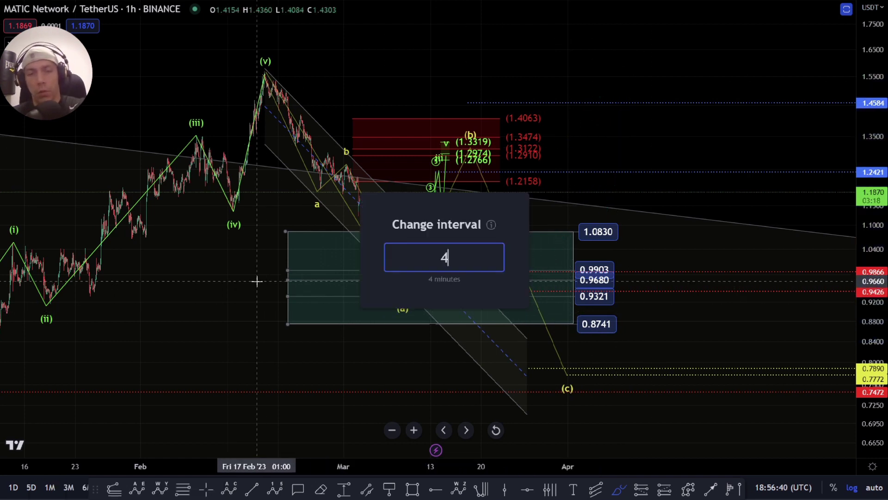
pyautogui.press('Escape')
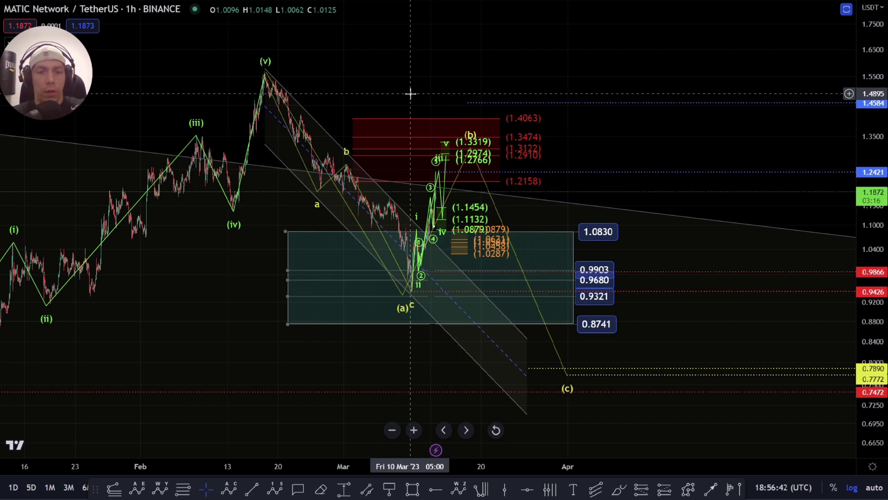
pyautogui.write('8h')
pyautogui.press('Return')
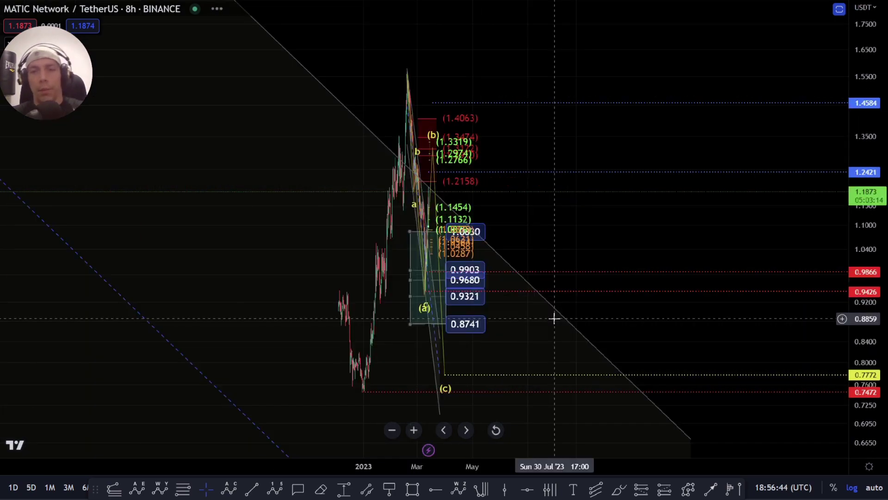
pyautogui.scroll(3, 513, 334)
pyautogui.moveTo(514, 334); pyautogui.dragTo(597, 150)
pyautogui.scroll(-3, 555, 356)
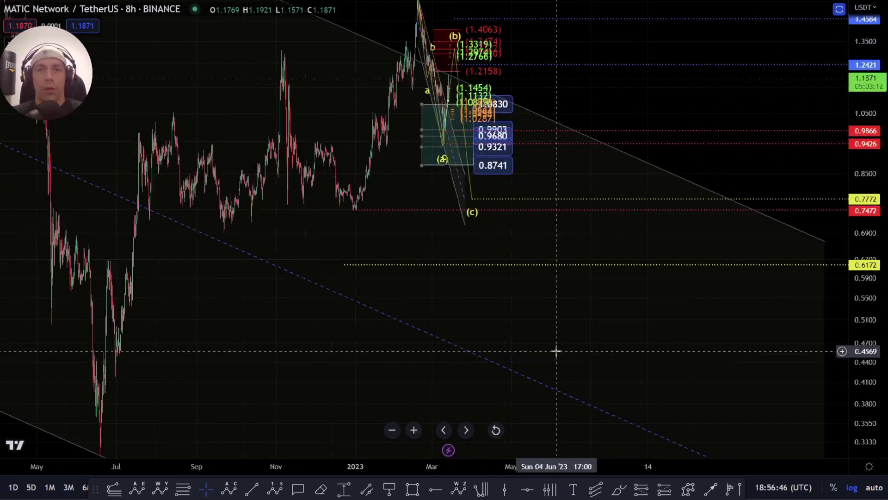
# In the Object Tree, hide the 'corrective' and 'breakout' groups, then reframe the chart.
pyautogui.rightClick(555, 351)
pyautogui.moveTo(642, 411)
pyautogui.click(640, 373)
pyautogui.click(530, 301)
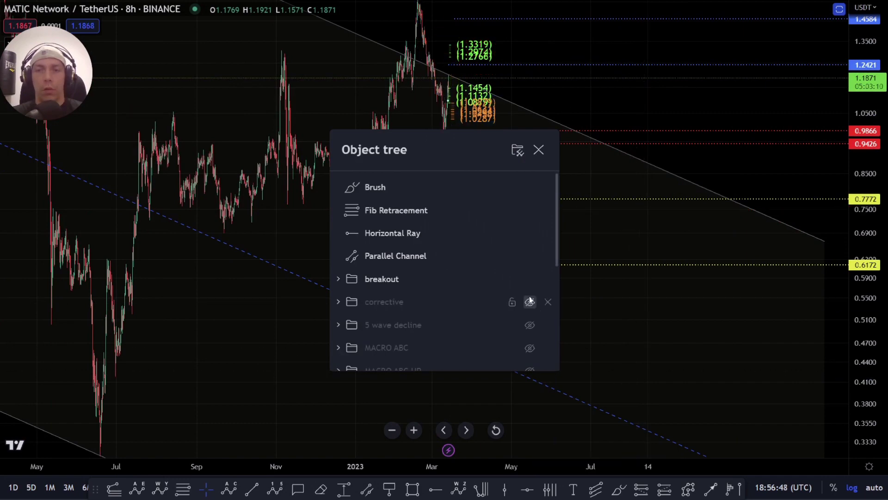
pyautogui.click(530, 279)
pyautogui.click(666, 311)
pyautogui.moveTo(668, 311); pyautogui.dragTo(629, 331)
pyautogui.moveTo(878, 332); pyautogui.dragTo(877, 391)
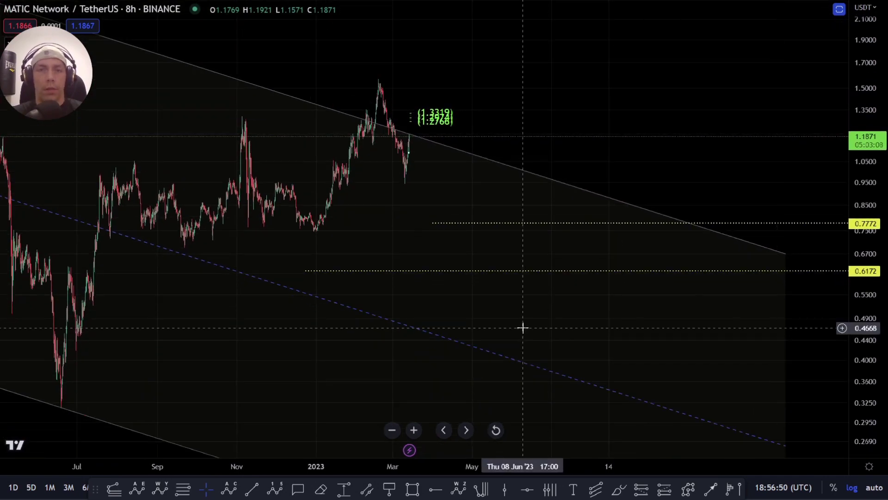
# In the Object Tree, show the 'MACRO ABC' drawing group.
pyautogui.rightClick(523, 327)
pyautogui.click(567, 376)
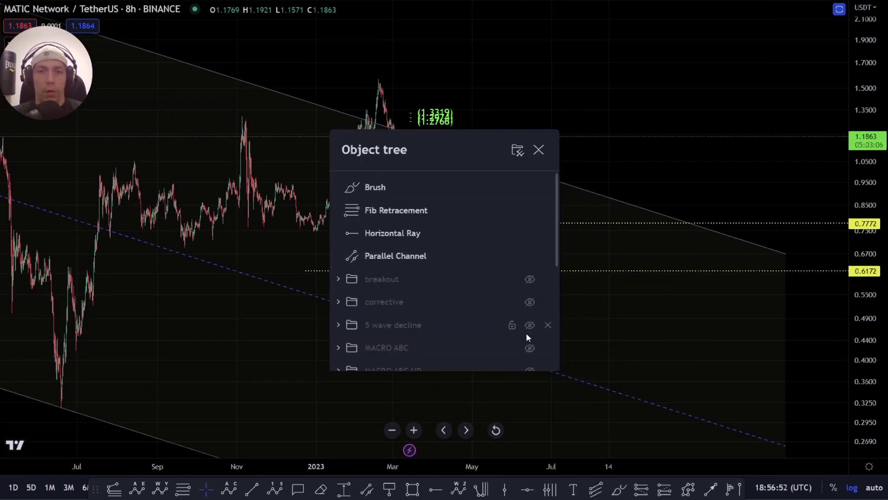
pyautogui.click(530, 347)
pyautogui.press('Escape')
# Brush a trial decline from the recent high toward 0.35 and the (C) target near 0.14, then delete it.
pyautogui.moveTo(693, 323); pyautogui.dragTo(703, 285)
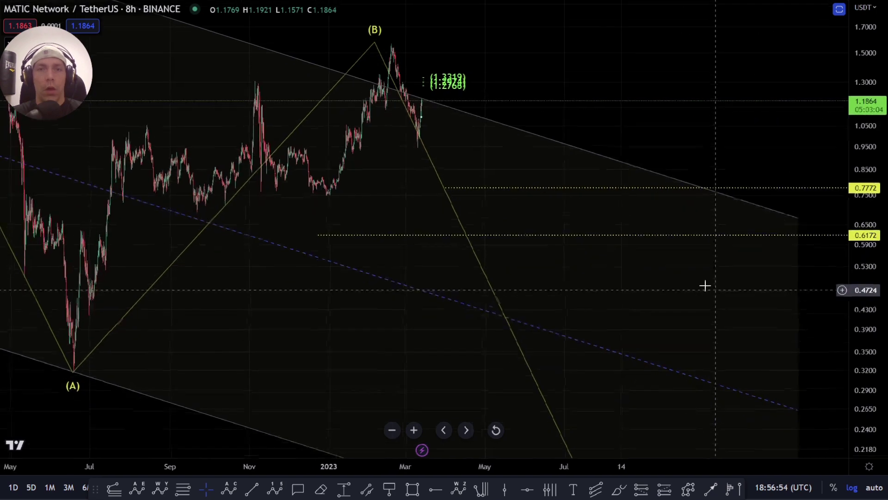
pyautogui.click(618, 490)
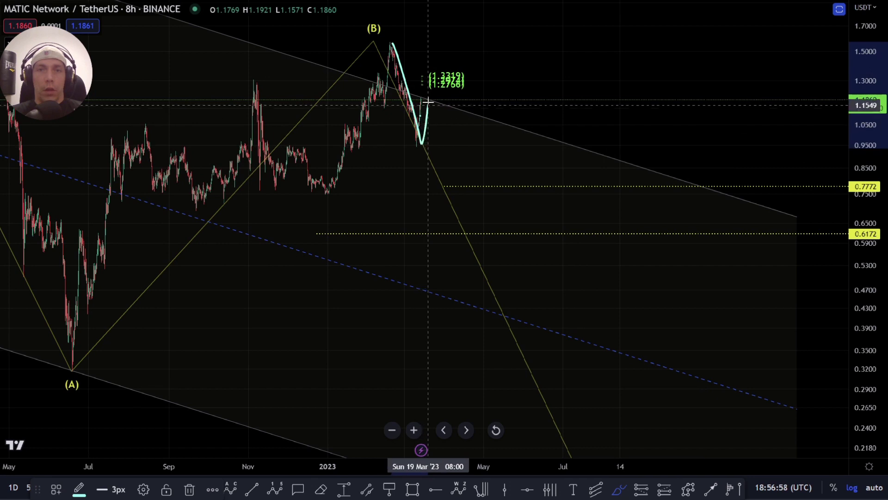
pyautogui.moveTo(441, 147); pyautogui.dragTo(462, 269)
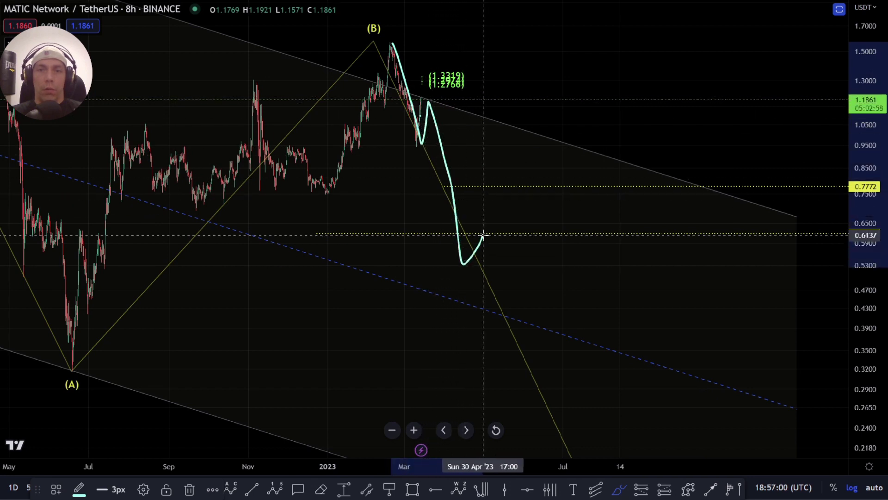
pyautogui.moveTo(483, 235); pyautogui.dragTo(513, 343)
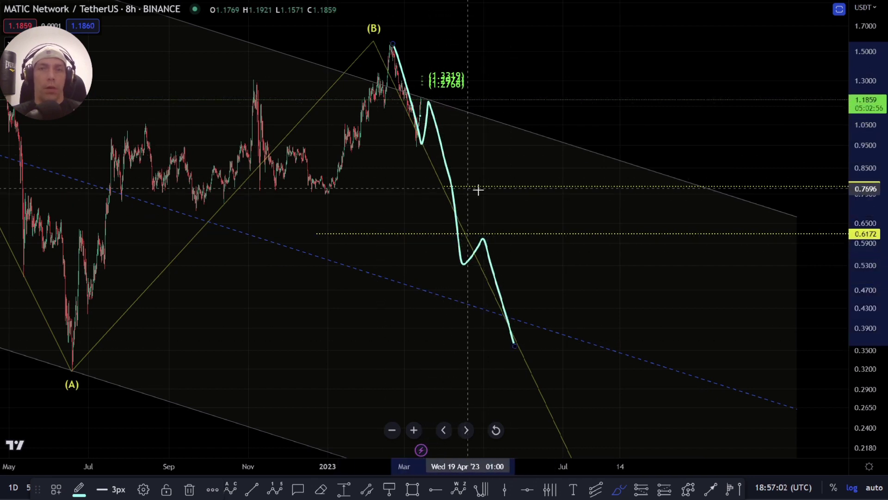
pyautogui.moveTo(591, 297); pyautogui.dragTo(559, 147)
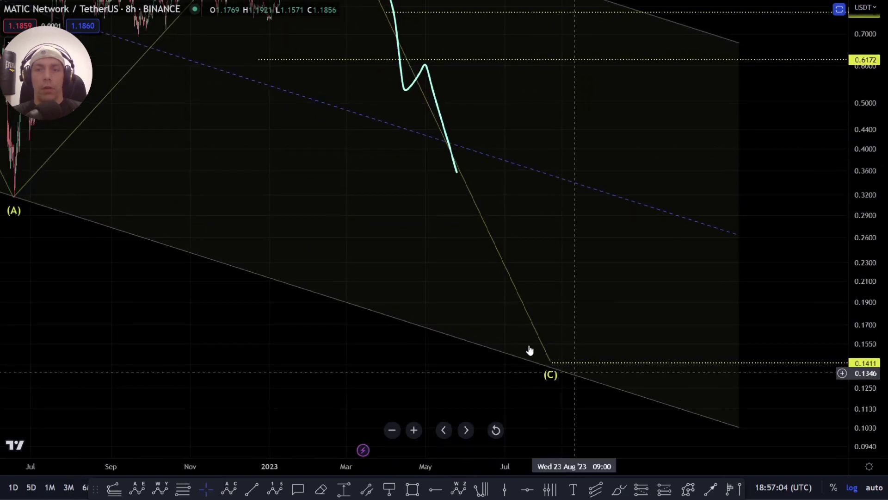
pyautogui.moveTo(526, 109); pyautogui.dragTo(560, 267)
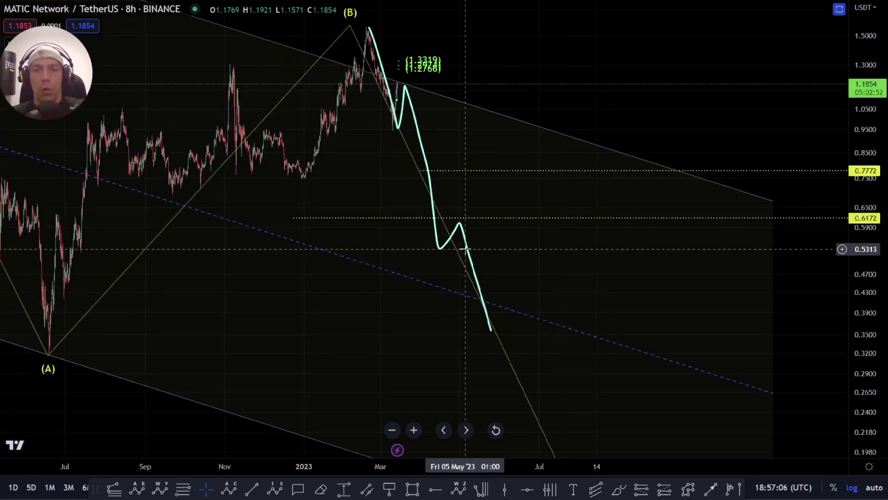
pyautogui.click(469, 255)
pyautogui.press('Delete')
# Brush a path rising from (A) through (B) and back down, then delete it.
pyautogui.moveTo(519, 245); pyautogui.dragTo(546, 292)
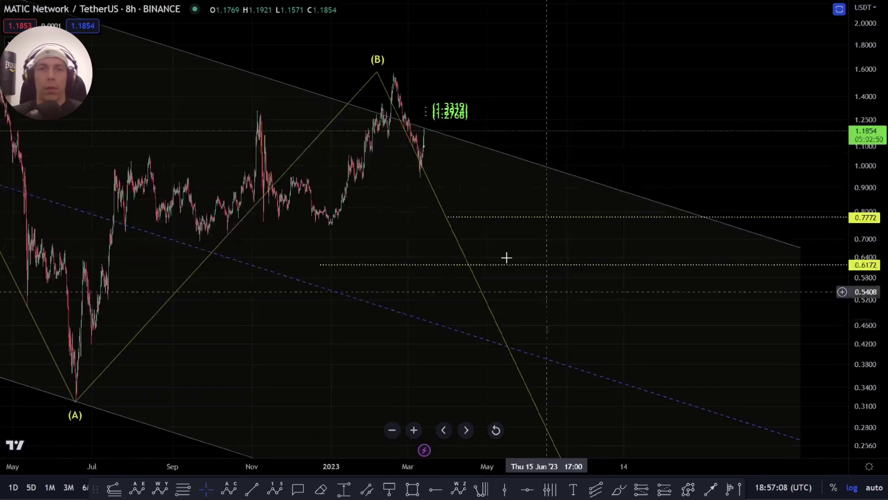
pyautogui.click(619, 489)
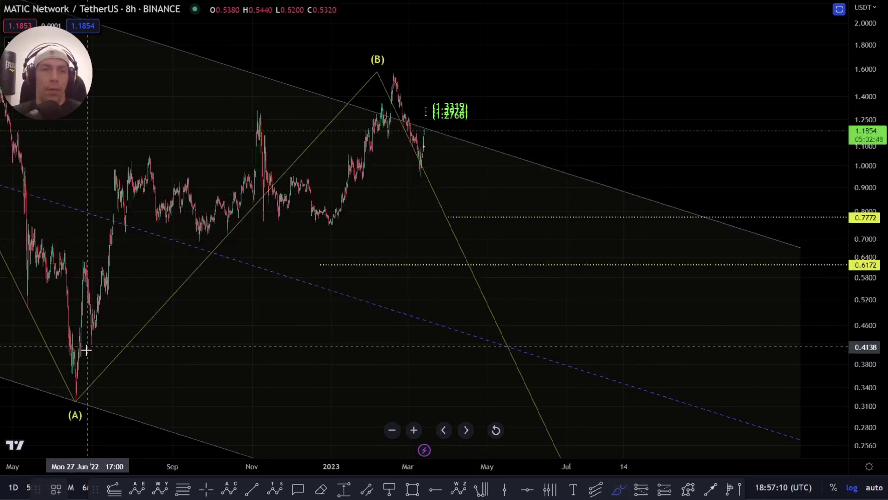
pyautogui.moveTo(74, 384); pyautogui.dragTo(103, 256)
pyautogui.moveTo(116, 221)
pyautogui.mouseDown()
pyautogui.moveTo(159, 155)
pyautogui.moveTo(338, 92)
pyautogui.moveTo(363, 67)
pyautogui.moveTo(492, 338)
pyautogui.mouseUp()
pyautogui.press('Delete')
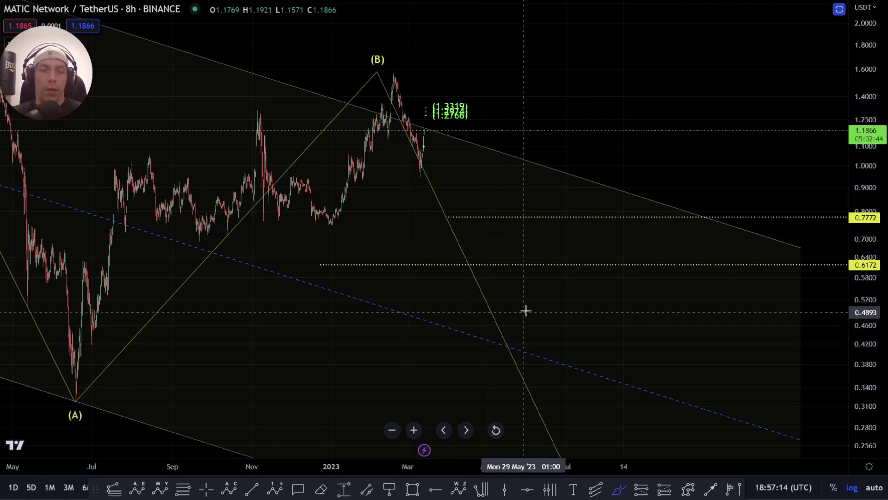
pyautogui.rightClick(554, 294)
pyautogui.click(601, 373)
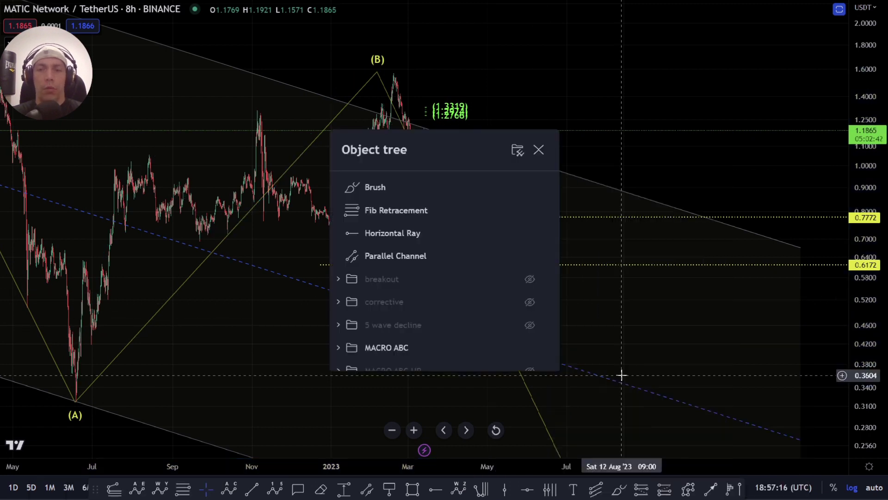
pyautogui.click(530, 347)
pyautogui.scroll(-3, 531, 345)
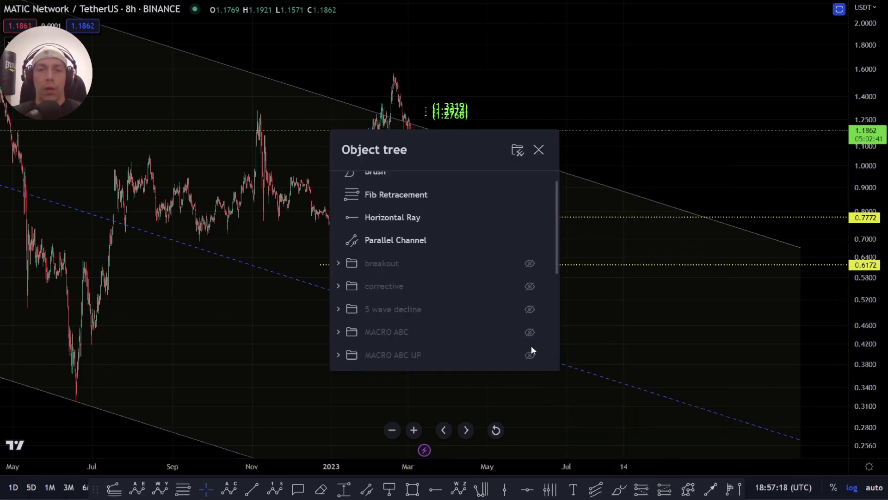
pyautogui.click(531, 306)
pyautogui.press('Escape')
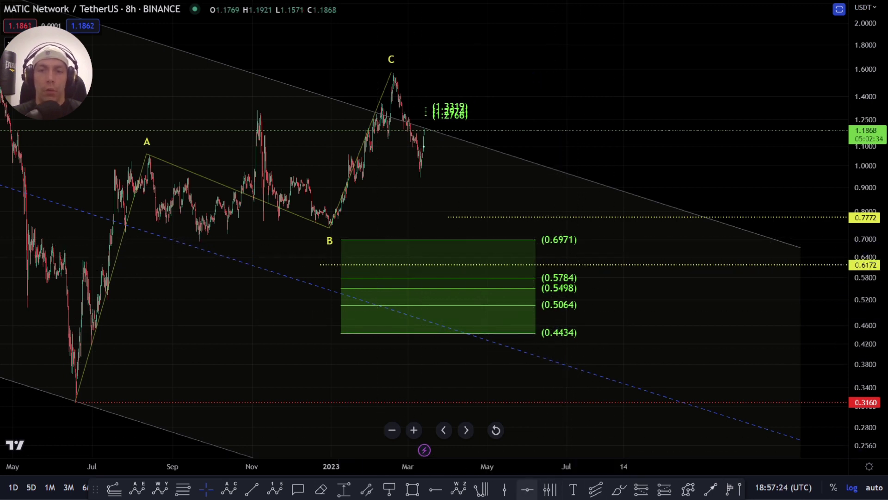
# Brush trial scenario paths: drops from C toward 0.63, a trace from A through B to C, and a rally.
pyautogui.click(616, 494)
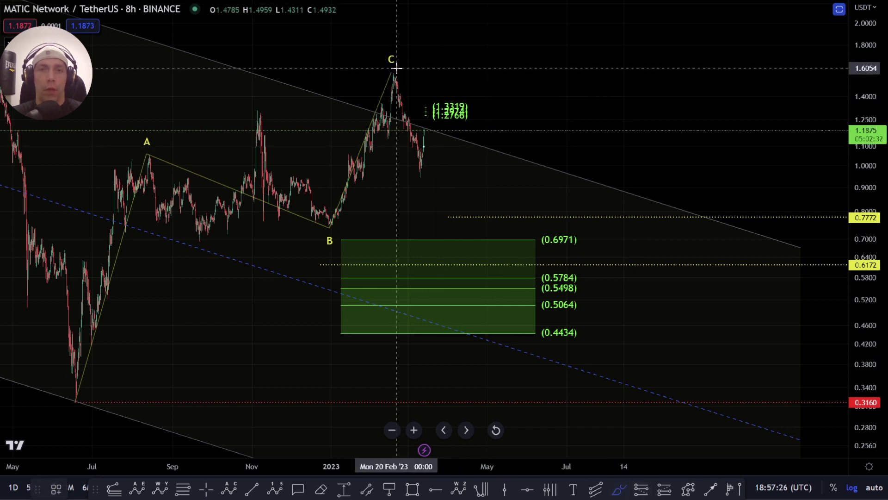
pyautogui.moveTo(395, 70)
pyautogui.mouseDown()
pyautogui.moveTo(417, 174)
pyautogui.moveTo(430, 126)
pyautogui.mouseUp()
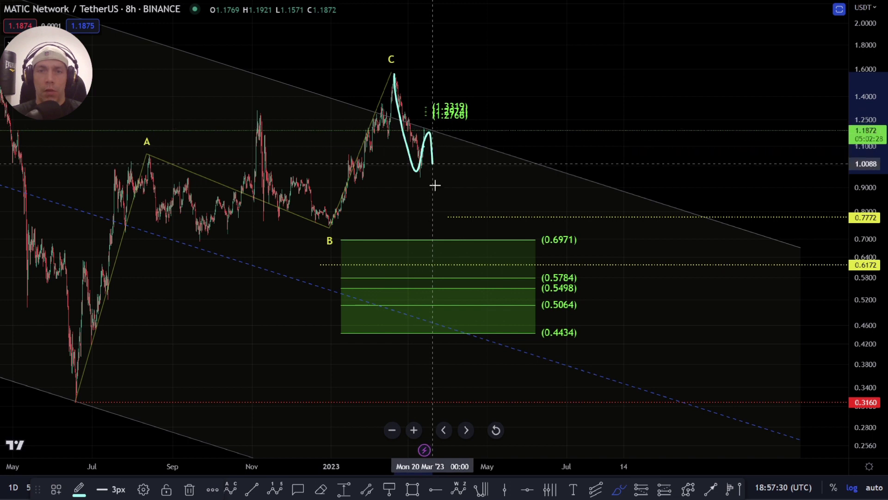
pyautogui.moveTo(432, 164); pyautogui.dragTo(451, 262)
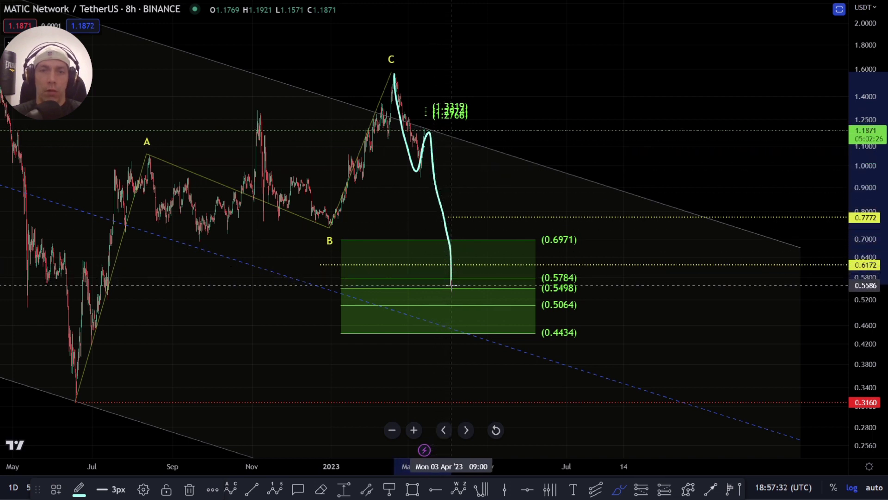
pyautogui.moveTo(488, 260)
pyautogui.mouseDown()
pyautogui.moveTo(507, 314)
pyautogui.moveTo(478, 306)
pyautogui.moveTo(526, 300)
pyautogui.moveTo(473, 296)
pyautogui.mouseUp()
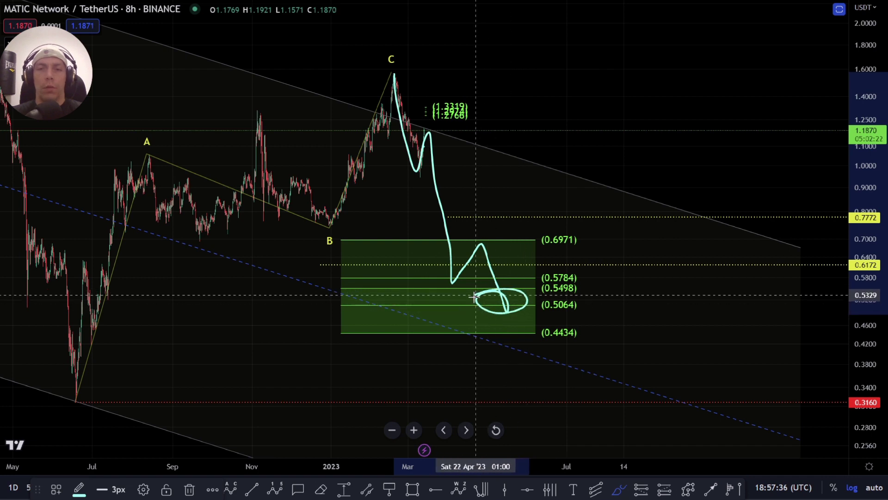
pyautogui.moveTo(143, 134)
pyautogui.mouseDown()
pyautogui.moveTo(228, 223)
pyautogui.moveTo(397, 76)
pyautogui.moveTo(493, 306)
pyautogui.mouseUp()
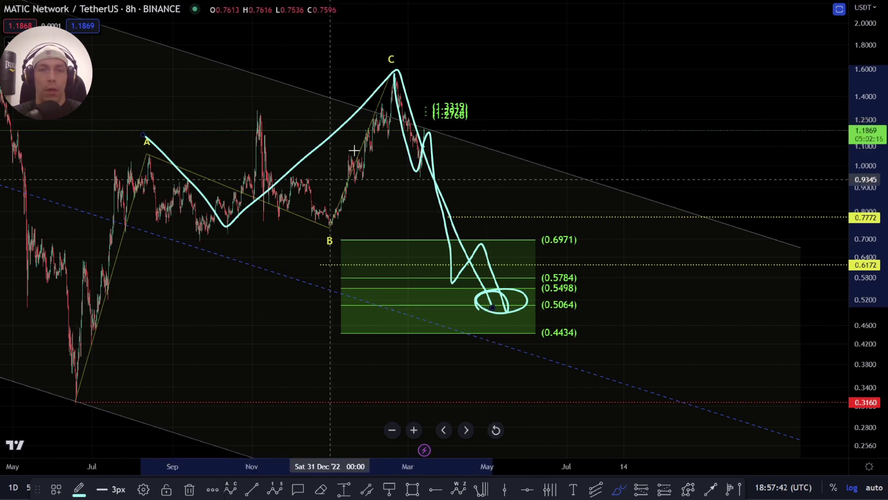
pyautogui.moveTo(497, 299); pyautogui.dragTo(640, 2)
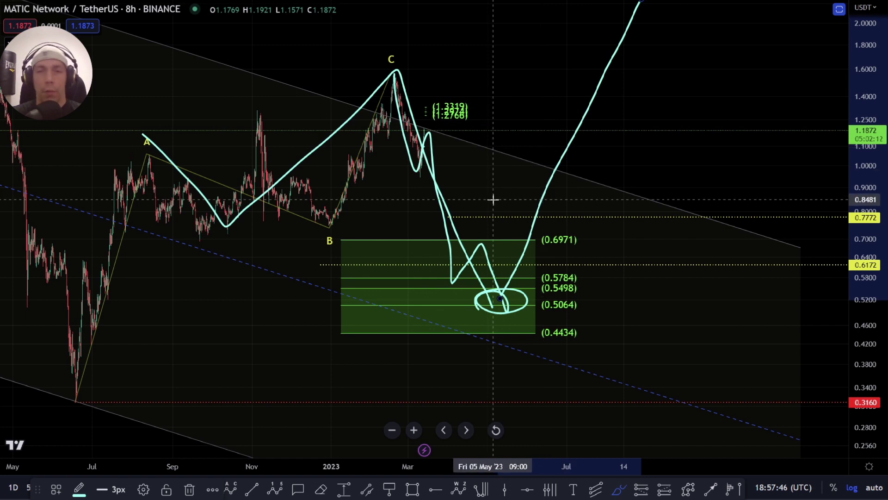
# Undo the trial strokes and brush a new path from C down to the 0.4434 level.
pyautogui.hotkey('ctrl', 'z')
pyautogui.hotkey('ctrl', 'z')
pyautogui.hotkey('ctrl', 'z')
pyautogui.hotkey('ctrl', 'z')
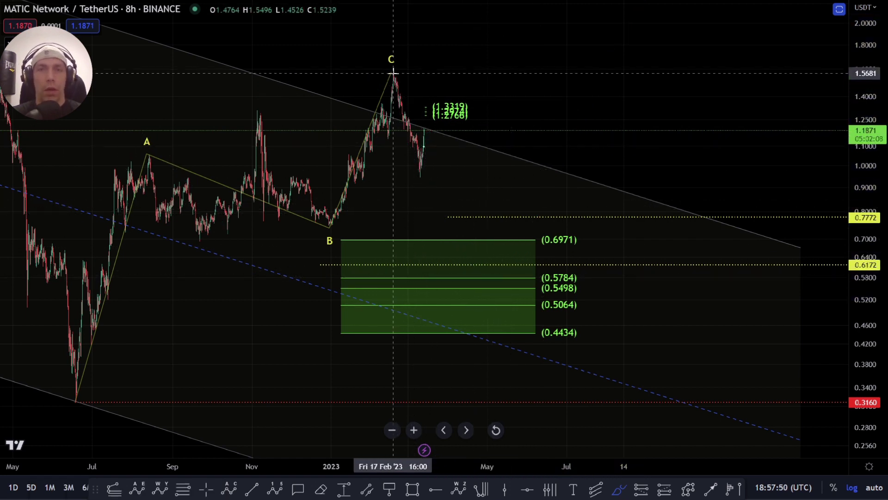
pyautogui.moveTo(397, 82)
pyautogui.mouseDown()
pyautogui.moveTo(460, 287)
pyautogui.moveTo(464, 331)
pyautogui.moveTo(538, 217)
pyautogui.moveTo(658, 473)
pyautogui.mouseUp()
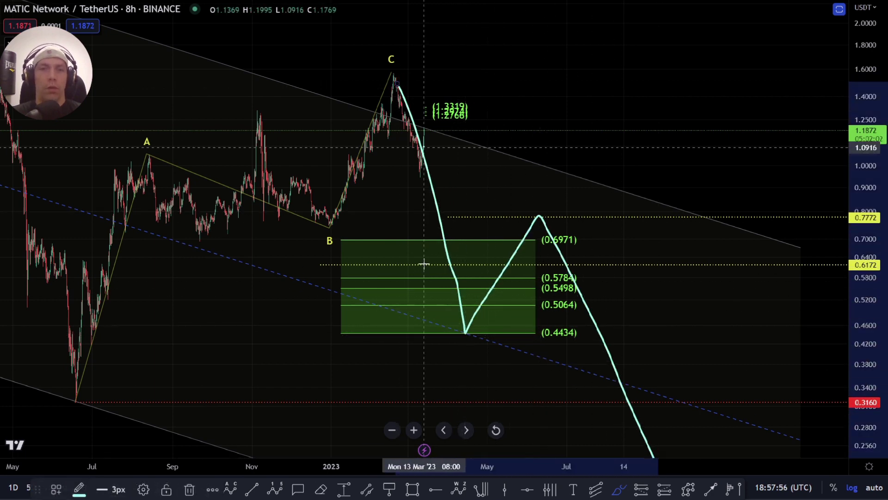
pyautogui.scroll(-2, 423, 262)
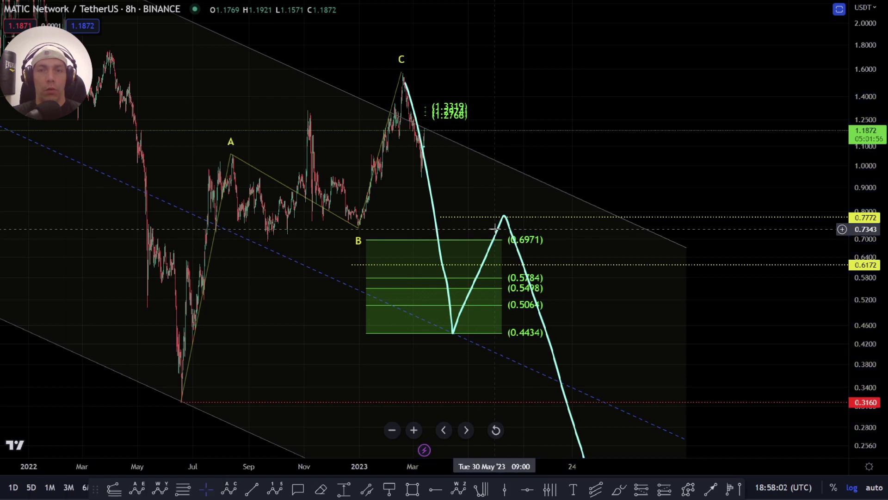
# Delete the sketched path, then hide MACRO ABC UP and show MACRO ABC in the Object Tree.
pyautogui.press('Delete')
pyautogui.rightClick(535, 225)
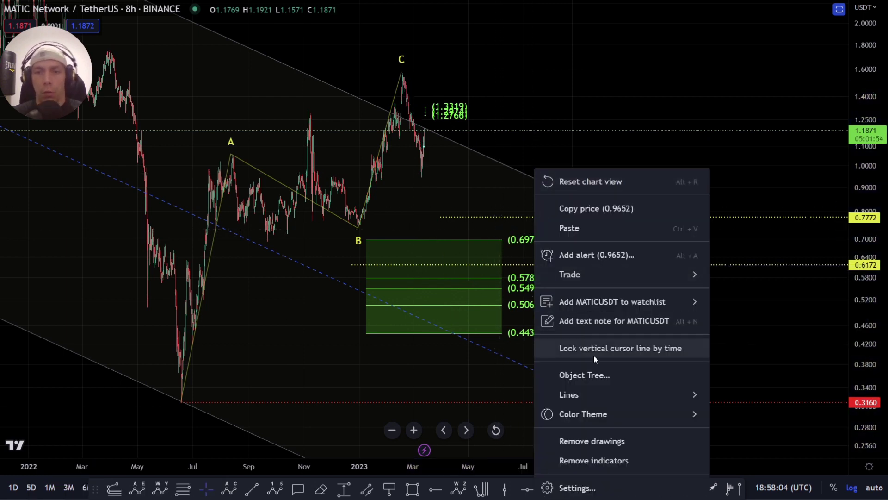
pyautogui.click(596, 372)
pyautogui.scroll(-2, 513, 291)
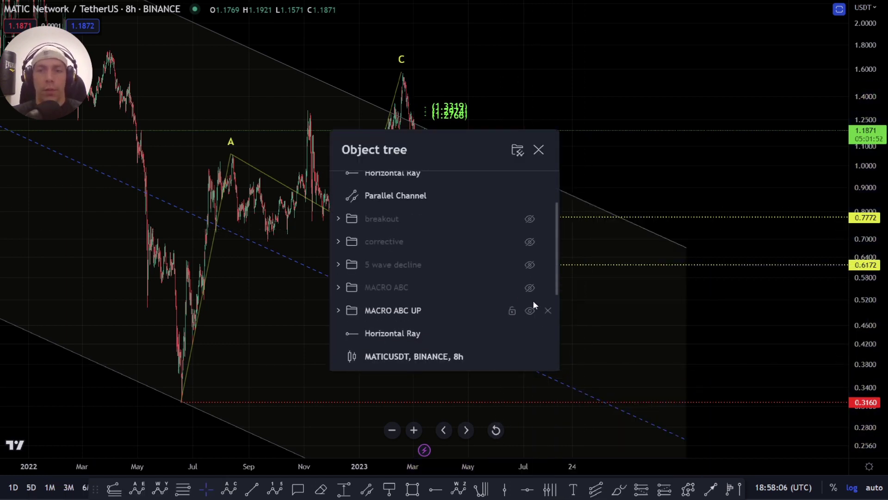
pyautogui.click(531, 307)
pyautogui.click(531, 291)
pyautogui.press('Escape')
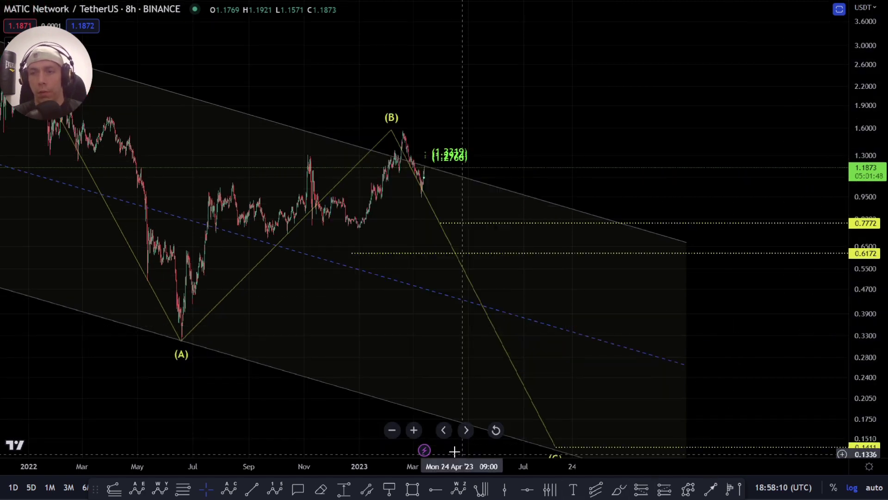
# Zoom the price axis and pan to frame the (A) to (B) swing.
pyautogui.scroll(3, 454, 356)
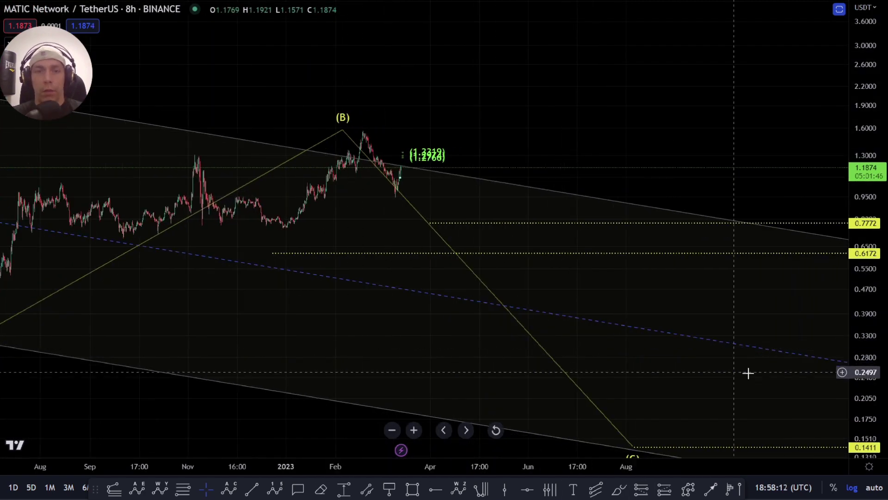
pyautogui.moveTo(864, 399); pyautogui.dragTo(863, 345)
pyautogui.scroll(-3, 382, 174)
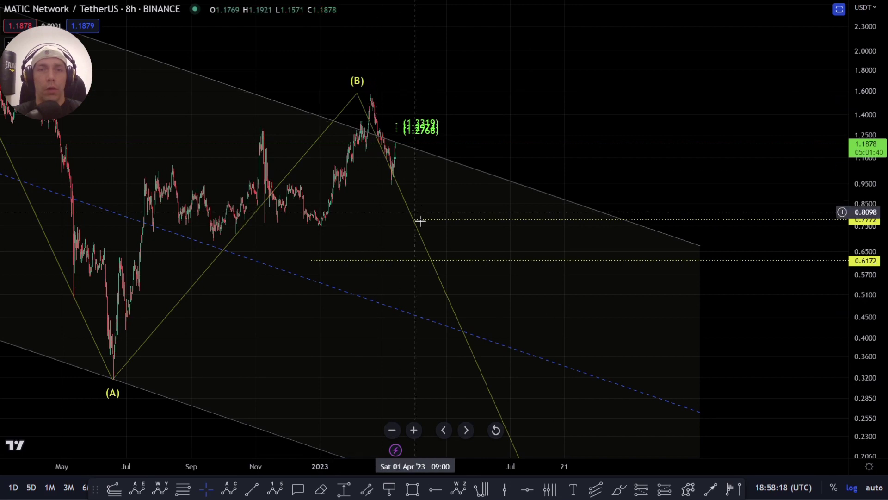
pyautogui.moveTo(420, 219); pyautogui.dragTo(437, 274)
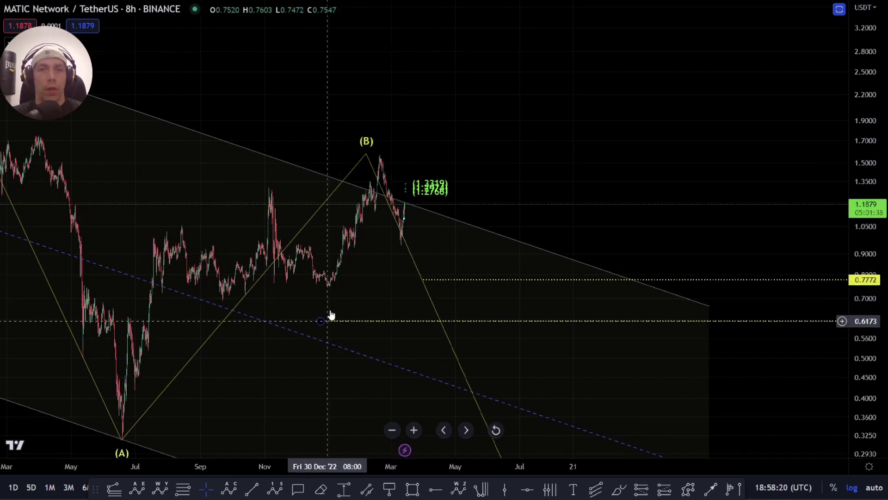
pyautogui.scroll(-2, 423, 119)
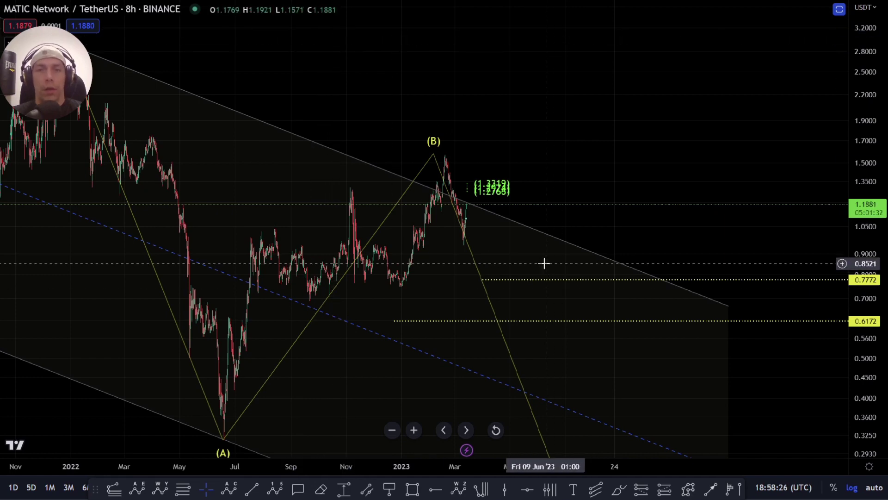
pyautogui.moveTo(538, 261); pyautogui.dragTo(460, 187)
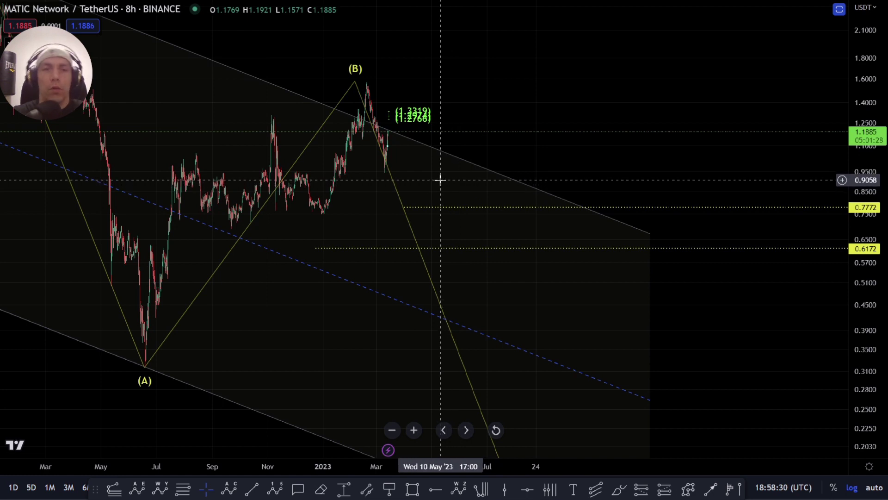
# Hide the MACRO ABC drawings and show the breakout drawings in the Object Tree.
pyautogui.rightClick(368, 195)
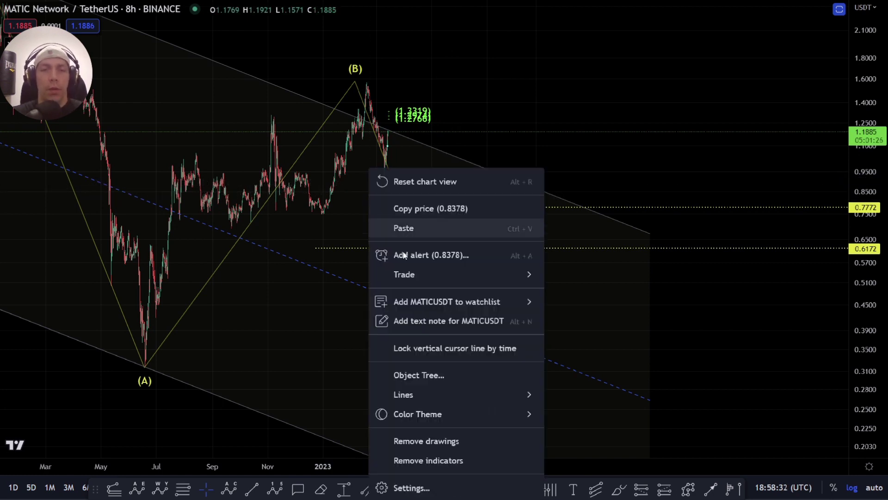
pyautogui.click(437, 368)
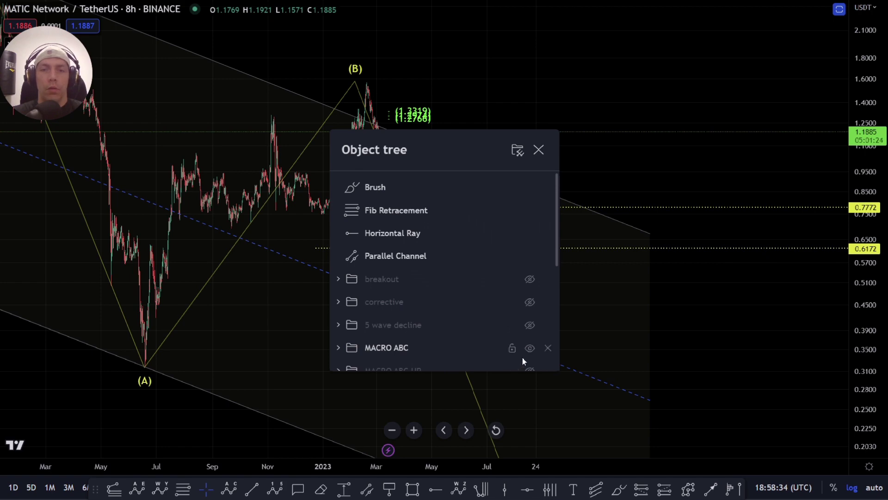
pyautogui.click(531, 355)
pyautogui.click(530, 349)
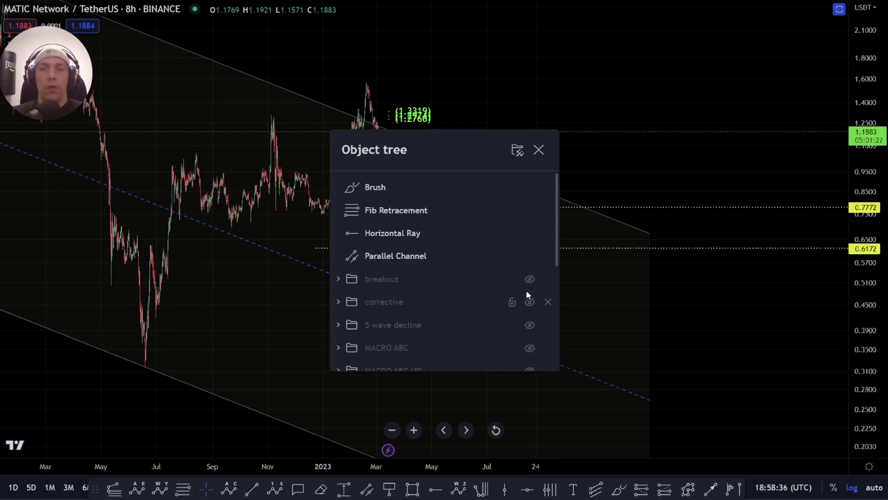
pyautogui.click(529, 280)
pyautogui.click(654, 182)
# Switch the chart interval to 4h, then to 1h.
pyautogui.scroll(3, 450, 238)
pyautogui.scroll(2, 365, 207)
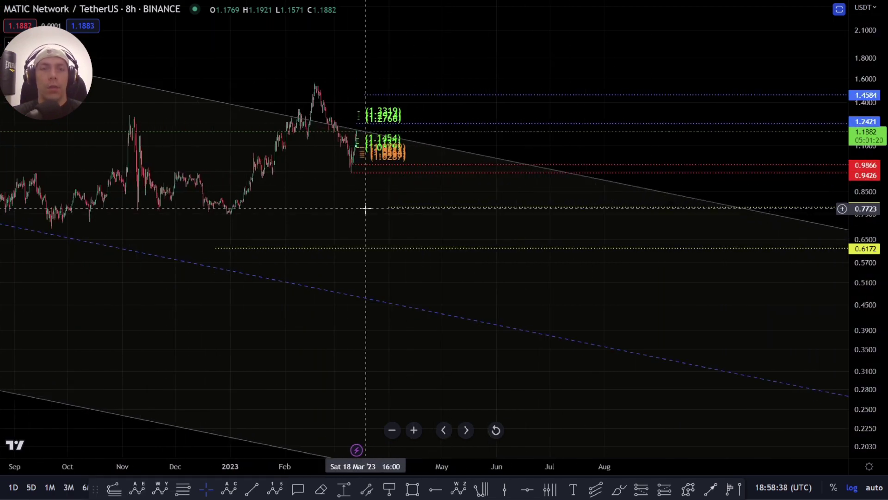
pyautogui.write('4h')
pyautogui.press('Return')
pyautogui.scroll(-3, 323, 199)
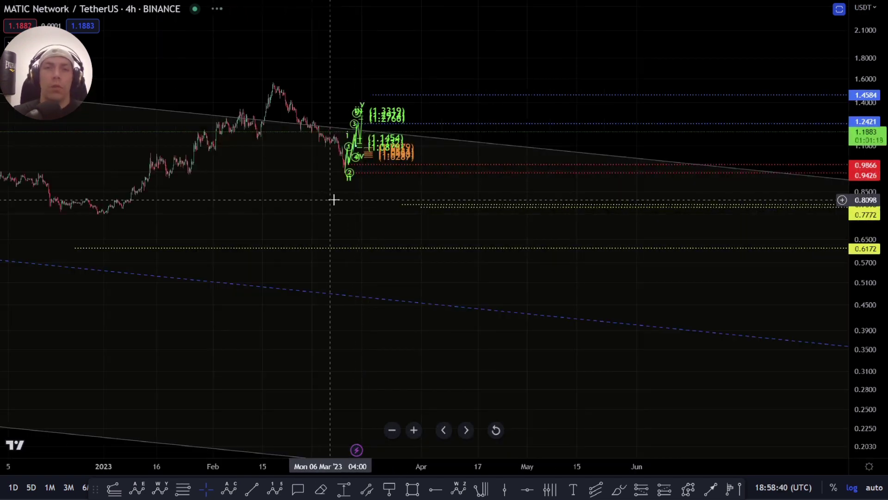
pyautogui.write('1h')
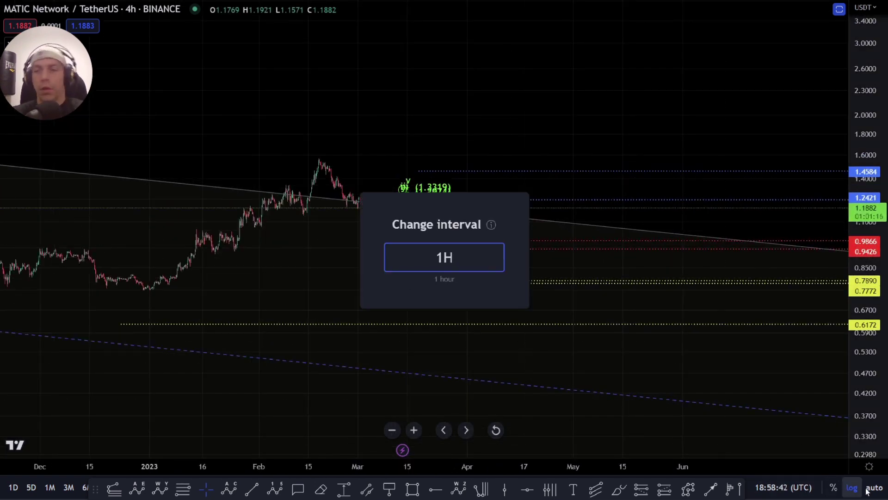
pyautogui.press('Return')
# Turn on auto scale and frame the i–v count with the 1.2766–1.3319 wave v box.
pyautogui.click(871, 489)
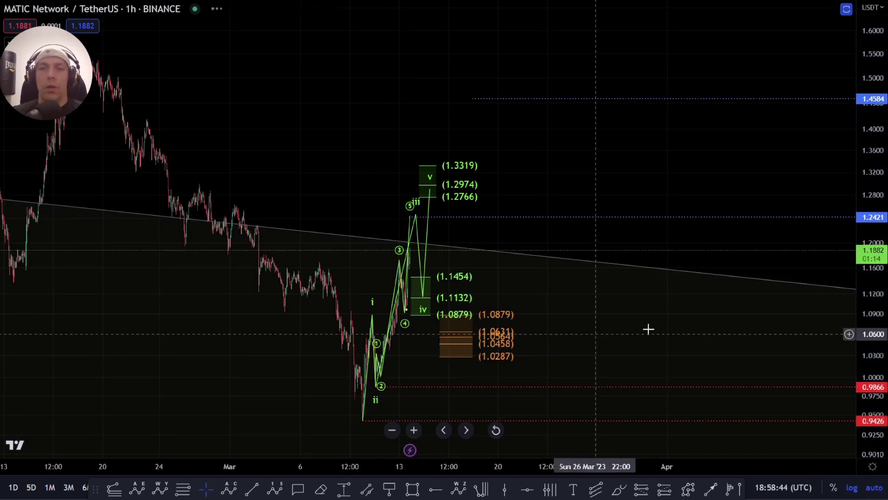
pyautogui.scroll(5, 481, 314)
pyautogui.scroll(4, 474, 310)
pyautogui.moveTo(333, 251); pyautogui.dragTo(392, 319)
pyautogui.moveTo(876, 280); pyautogui.dragTo(884, 348)
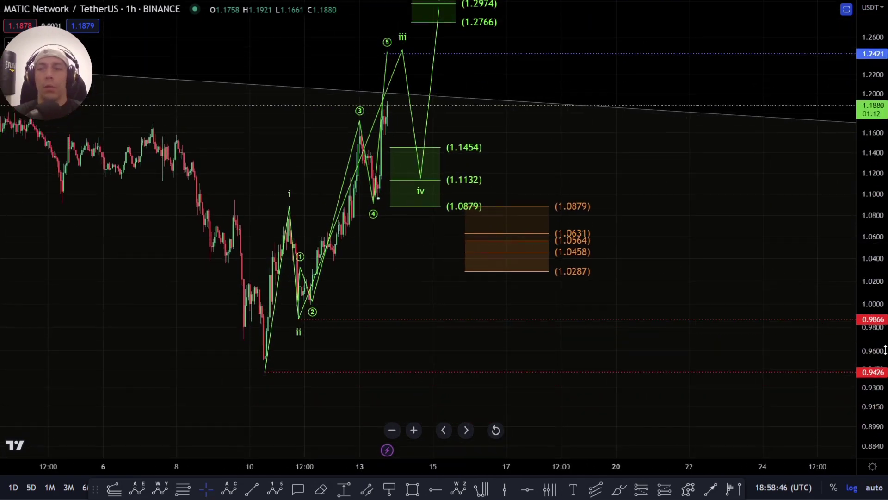
pyautogui.click(881, 487)
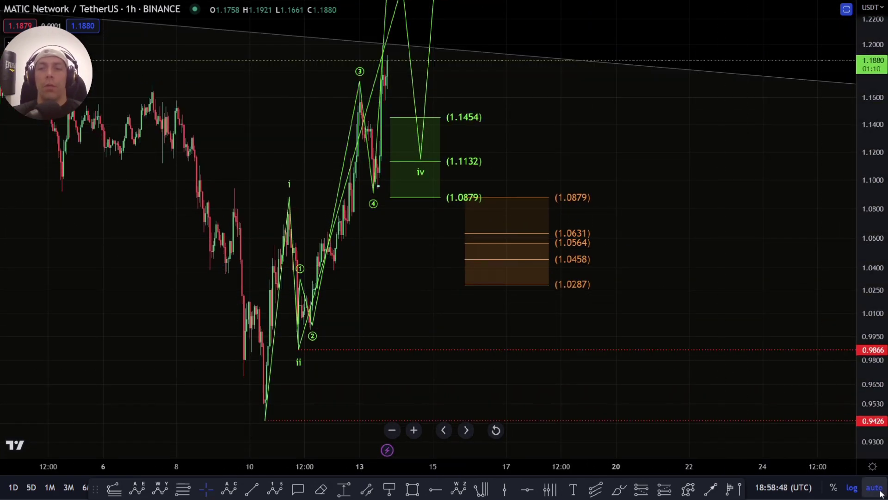
pyautogui.scroll(3, 390, 234)
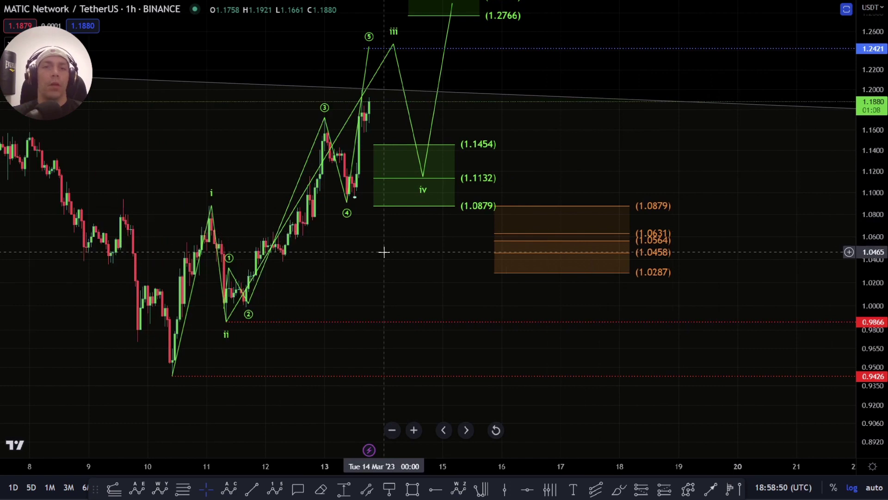
pyautogui.moveTo(384, 251); pyautogui.dragTo(384, 311)
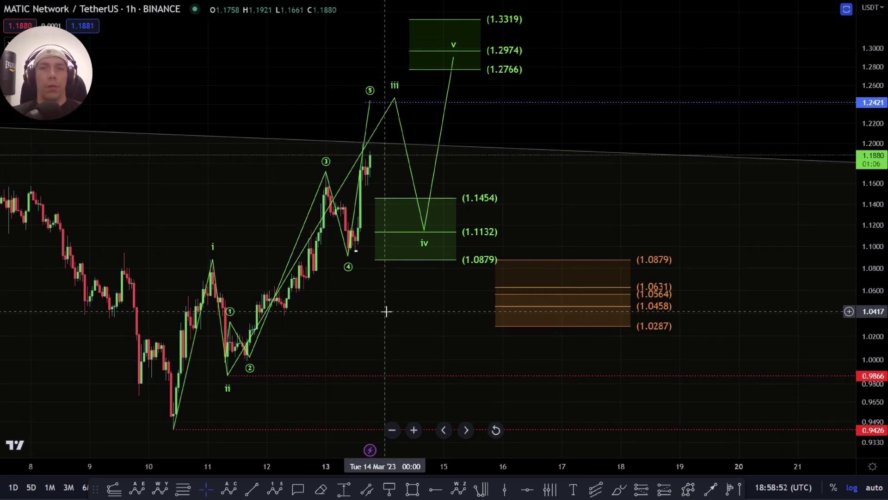